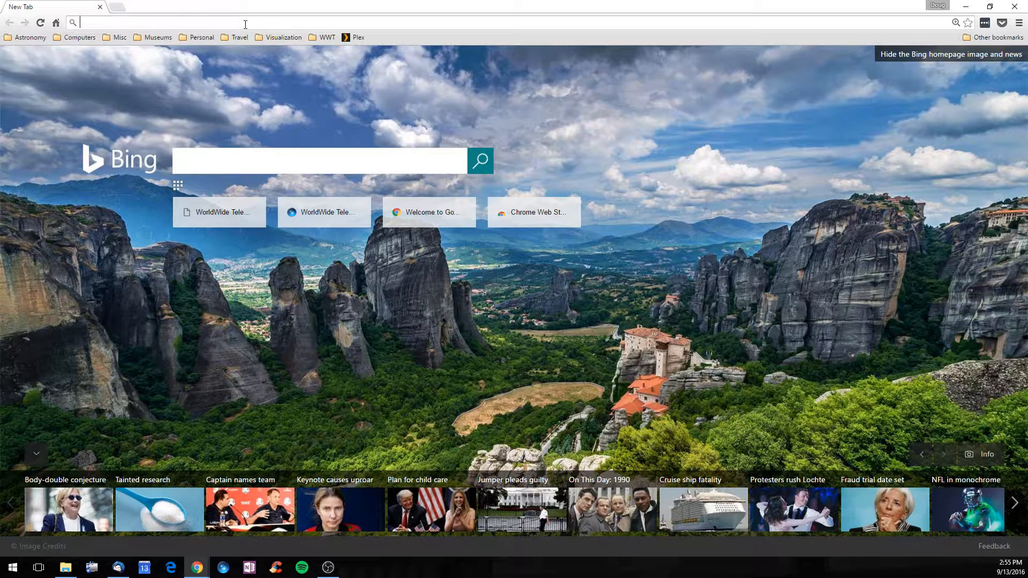
pyautogui.write('www.')
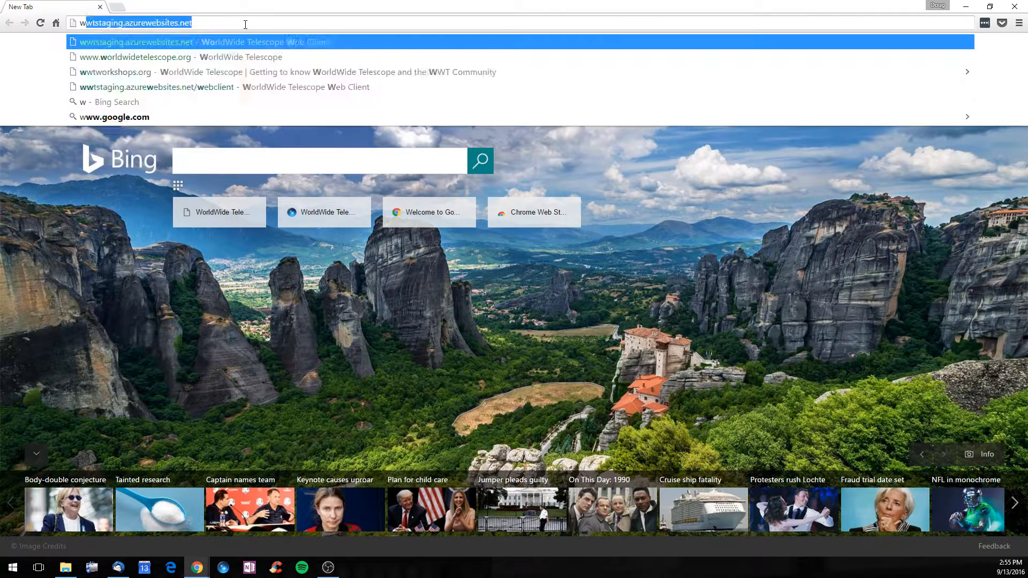
pyautogui.press('Return')
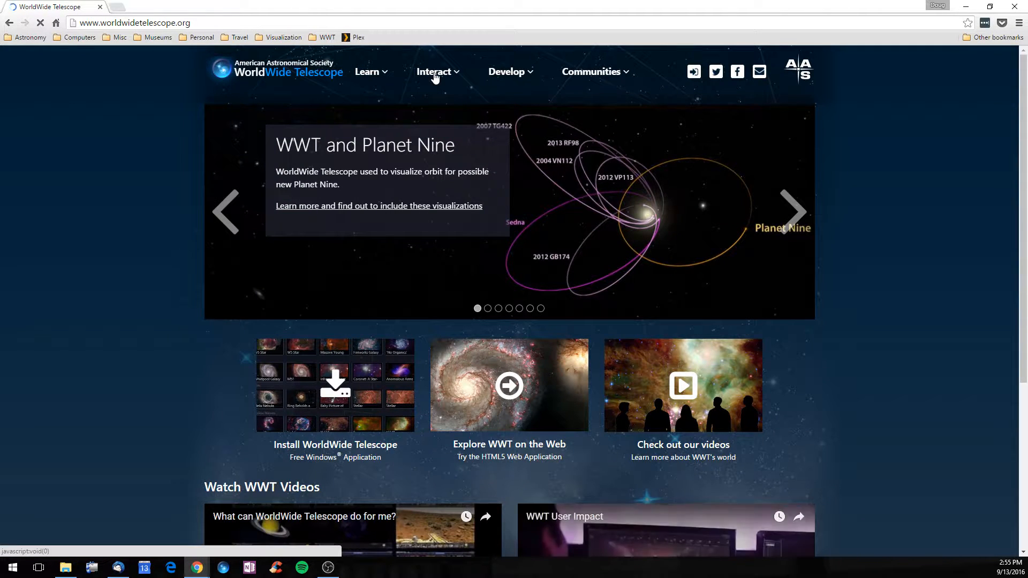
pyautogui.click(435, 75)
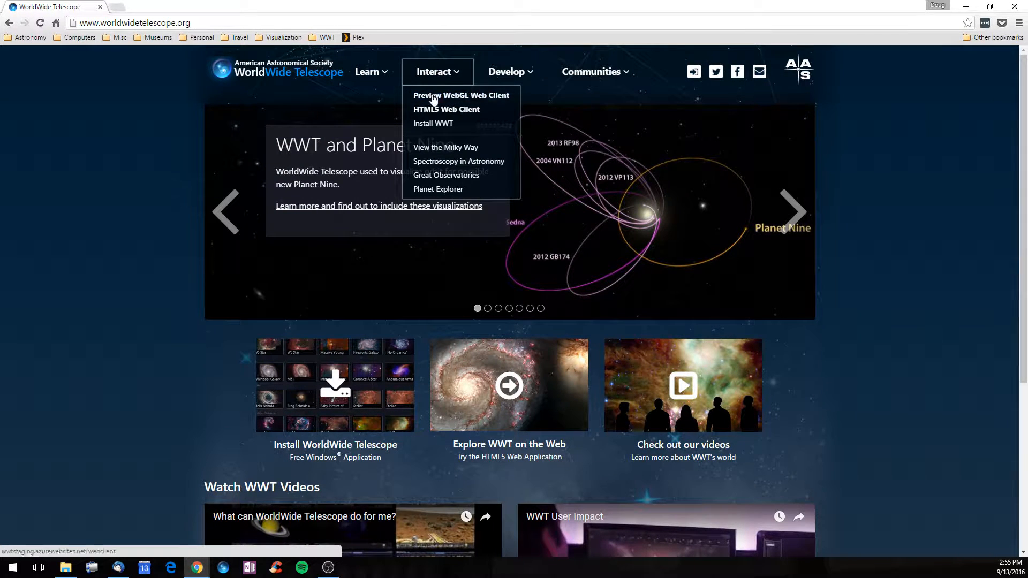
pyautogui.click(378, 74)
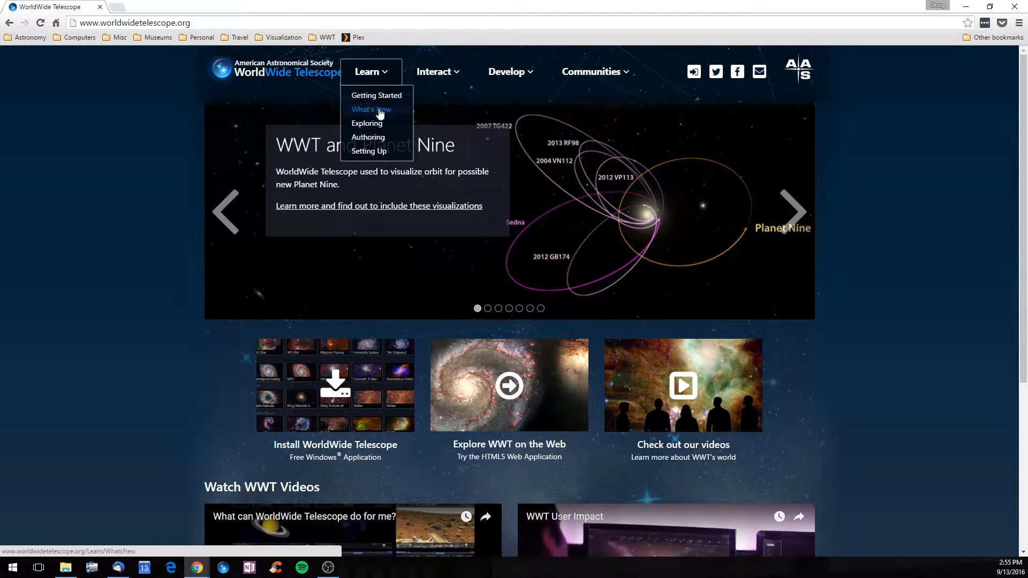
pyautogui.click(377, 137)
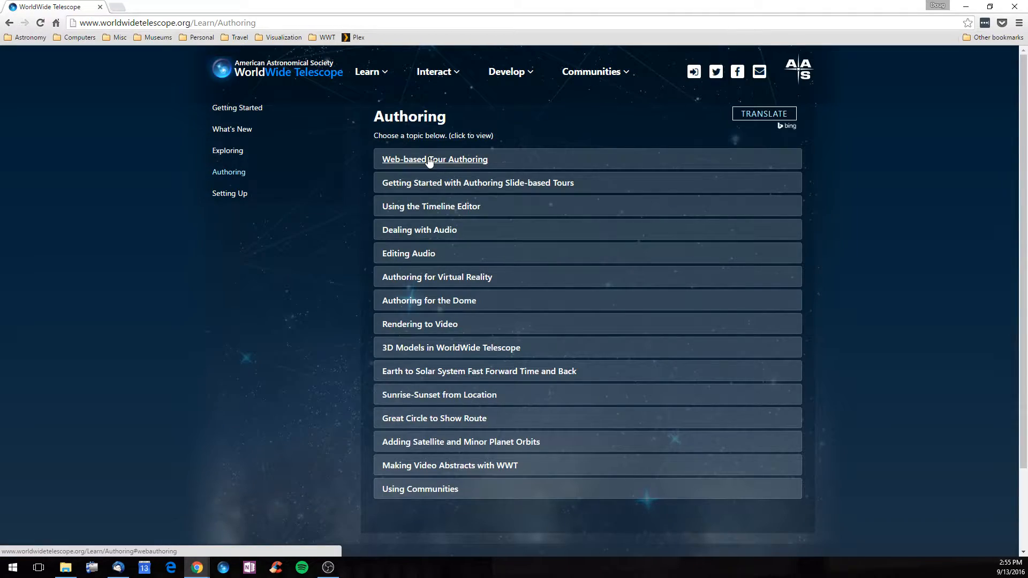
# - Look through the Web-based Tour Authoring tutorial, including the instructions for setting a slide's end camera position
pyautogui.click(429, 161)
pyautogui.scroll(-20, 470, 194)
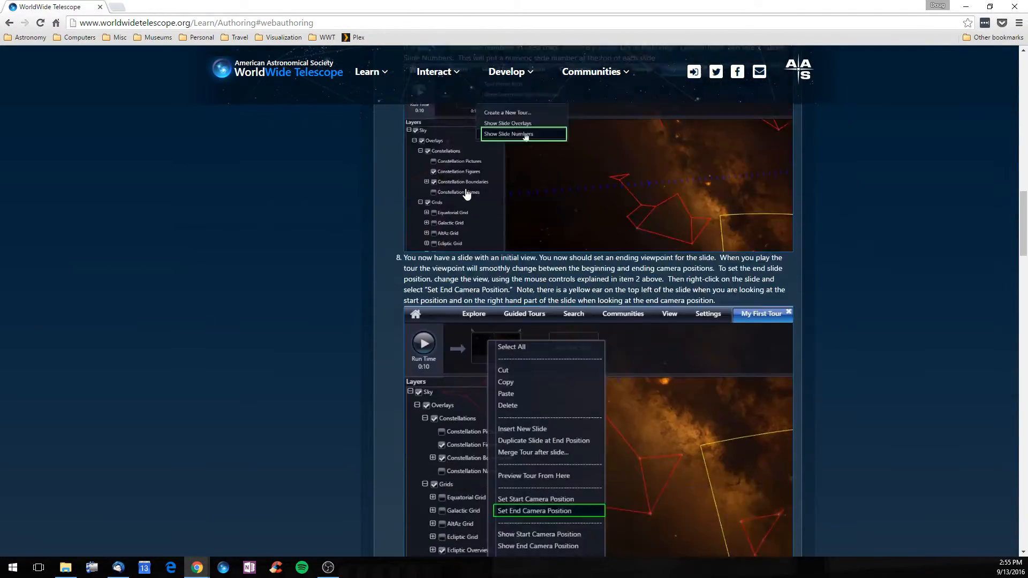
pyautogui.scroll(-7, 469, 194)
pyautogui.scroll(20, 470, 194)
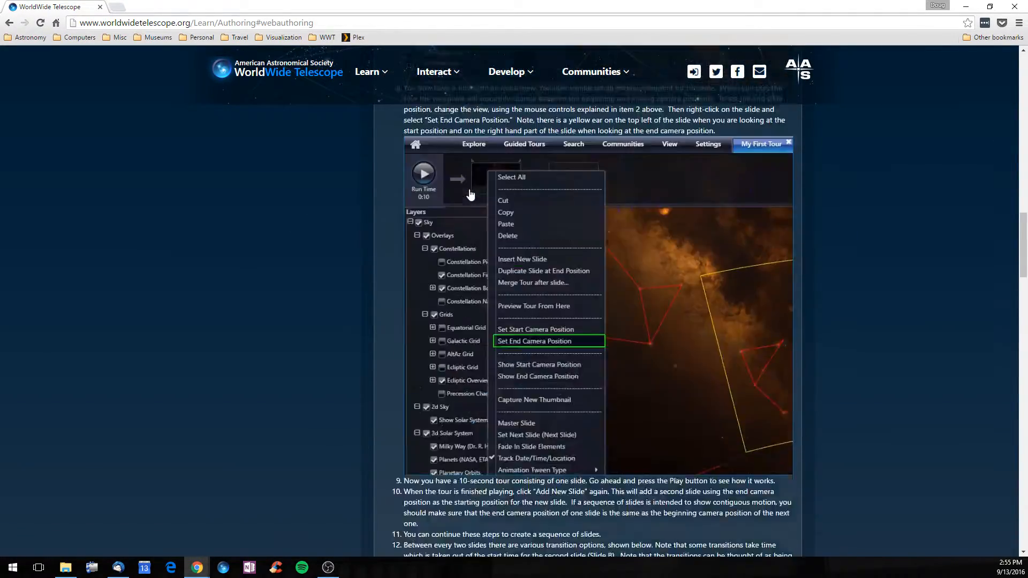
pyautogui.scroll(15, 471, 195)
# - Launch the Preview WebGL Web Client from the WorldWide Telescope site
pyautogui.click(434, 71)
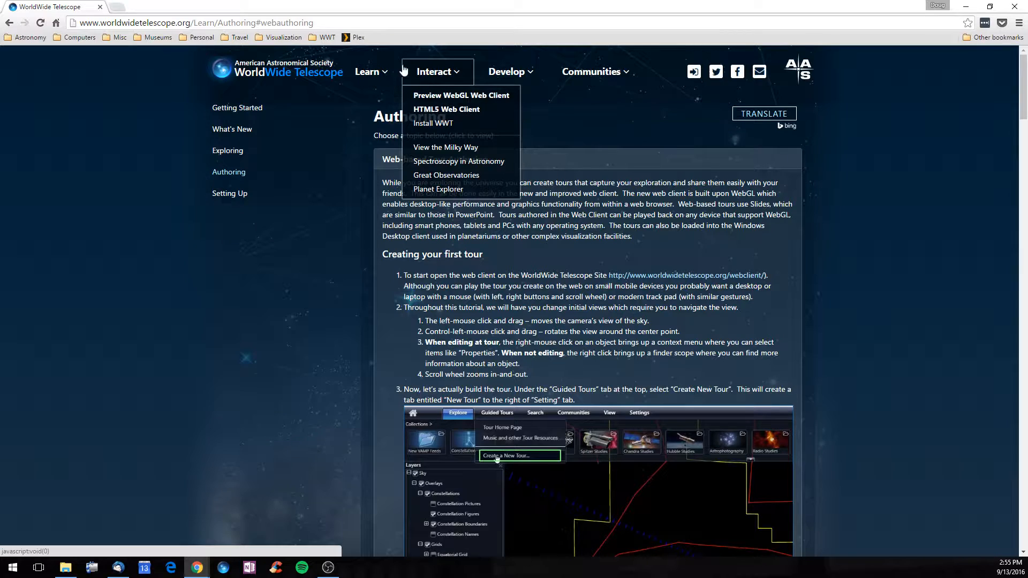
pyautogui.click(438, 96)
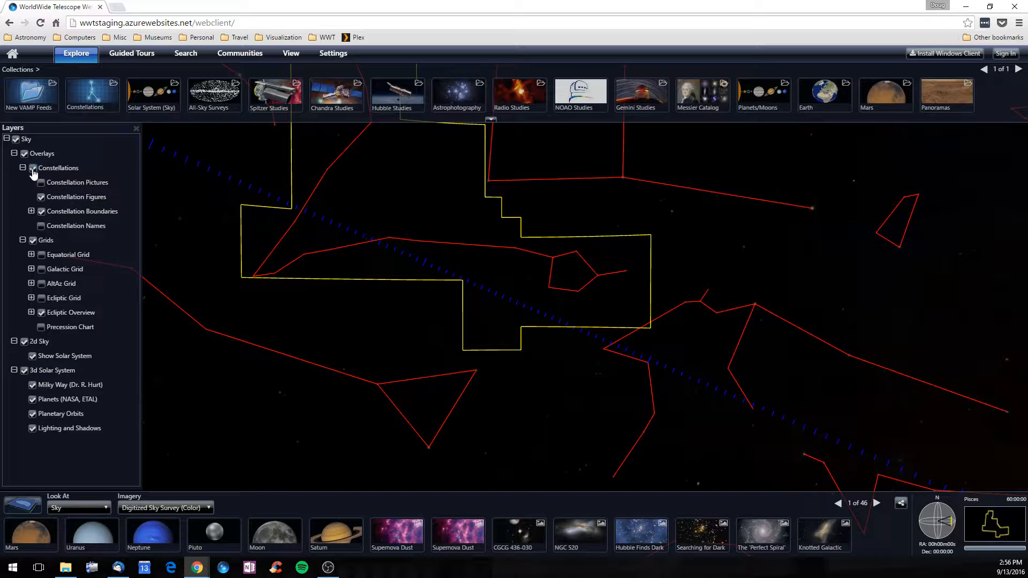
# - Toggle the Constellation Figures, Constellation Boundaries and Ecliptic Grid layers and restore each one's visibility
pyautogui.click(41, 197)
pyautogui.click(41, 197)
pyautogui.click(41, 211)
pyautogui.click(41, 212)
pyautogui.click(41, 299)
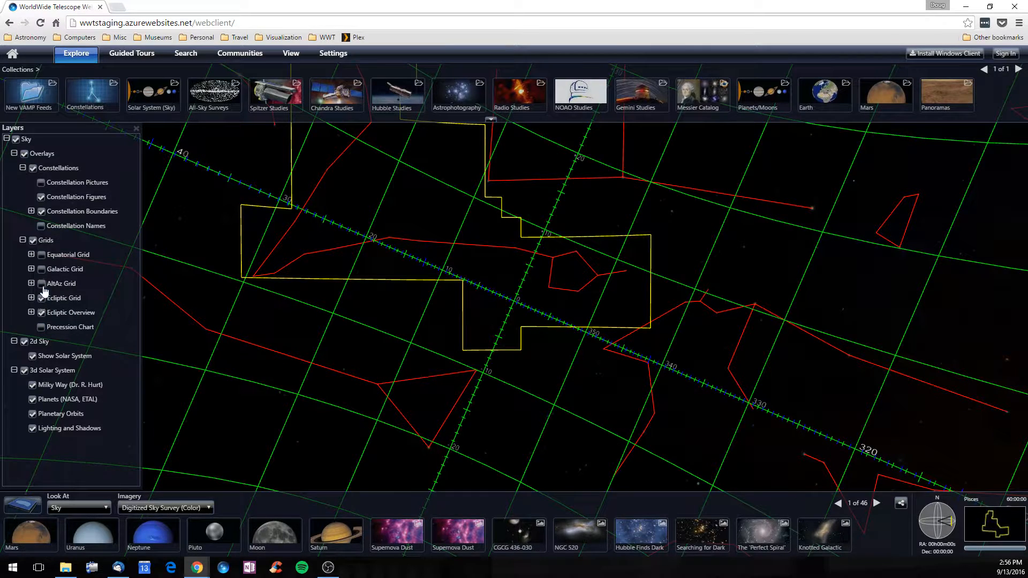
pyautogui.click(46, 298)
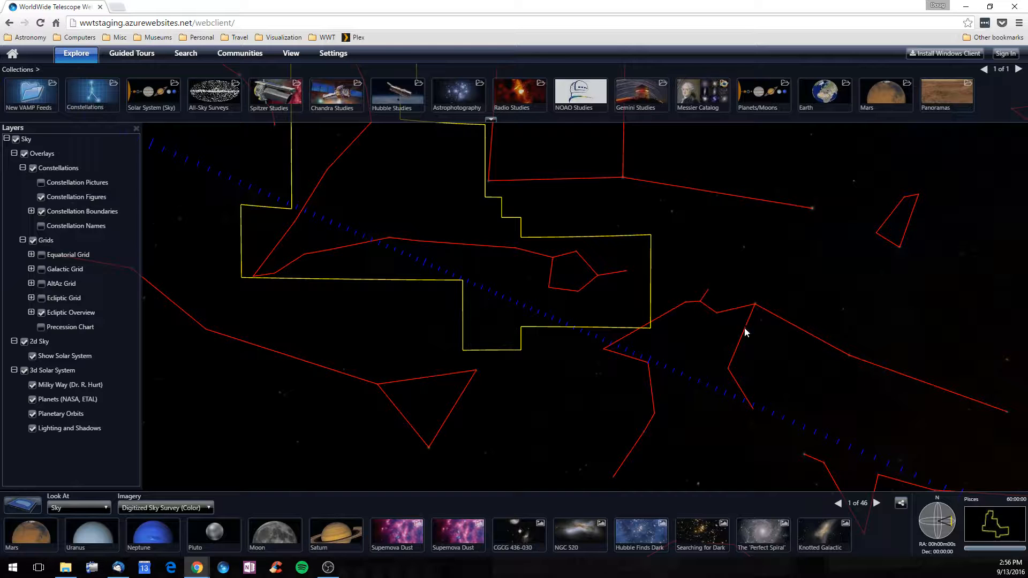
# - Create a new guided tour titled "New WebGL Tour!", leaving the description and author fields blank
pyautogui.click(118, 66)
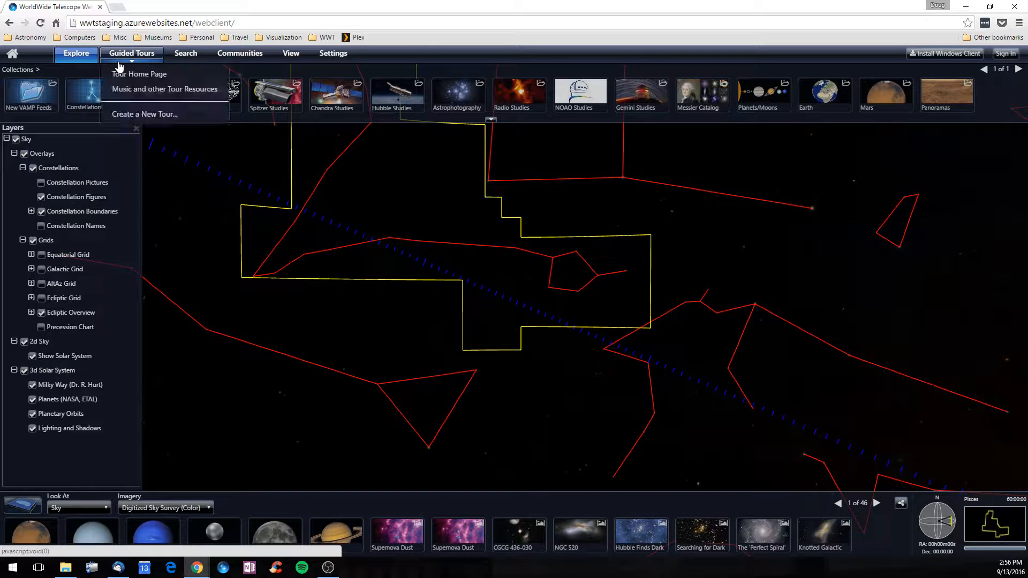
pyautogui.click(127, 115)
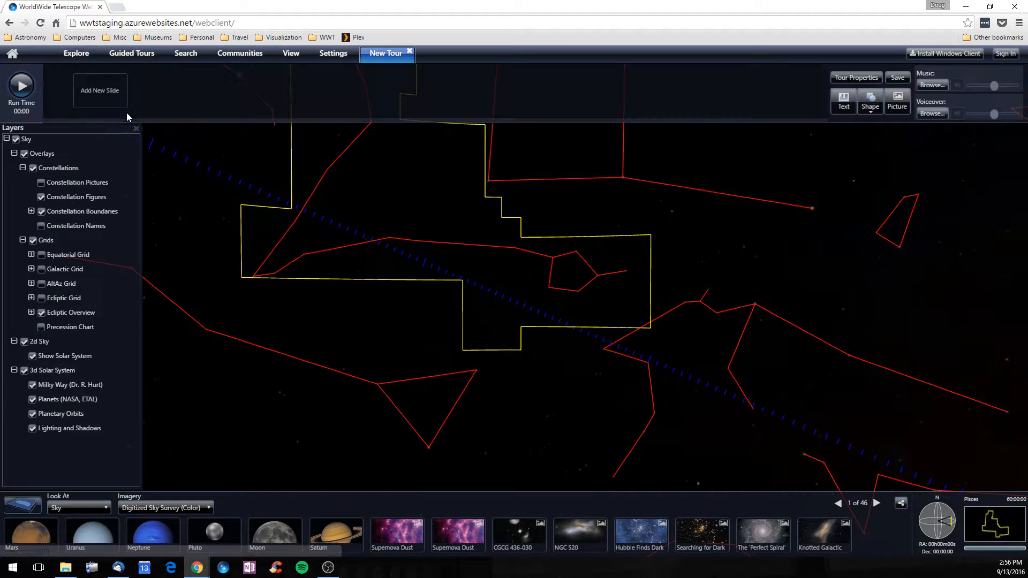
pyautogui.click(183, 147)
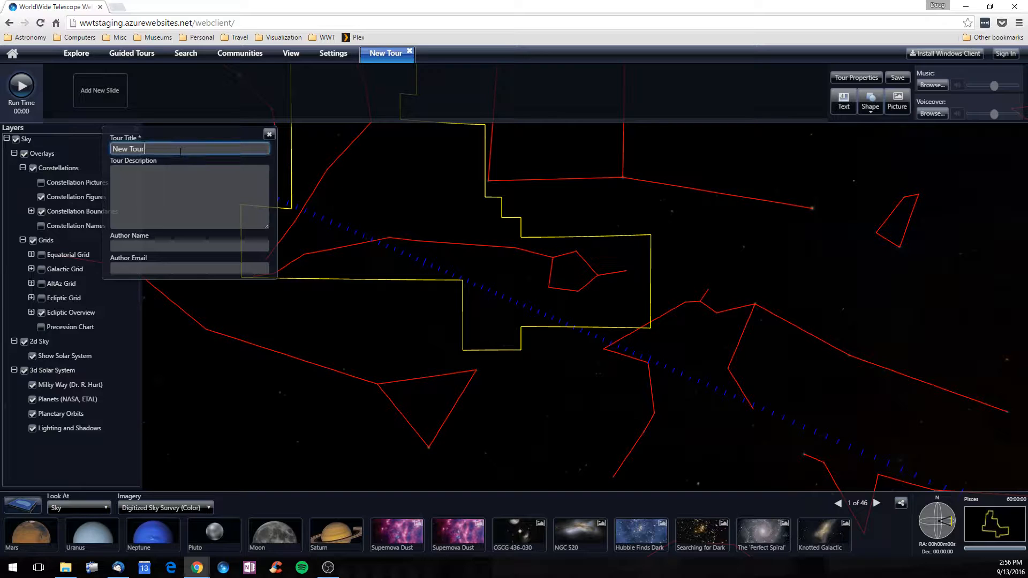
pyautogui.press('BackSpace')
pyautogui.press('BackSpace')
pyautogui.press('BackSpace')
pyautogui.press('BackSpace')
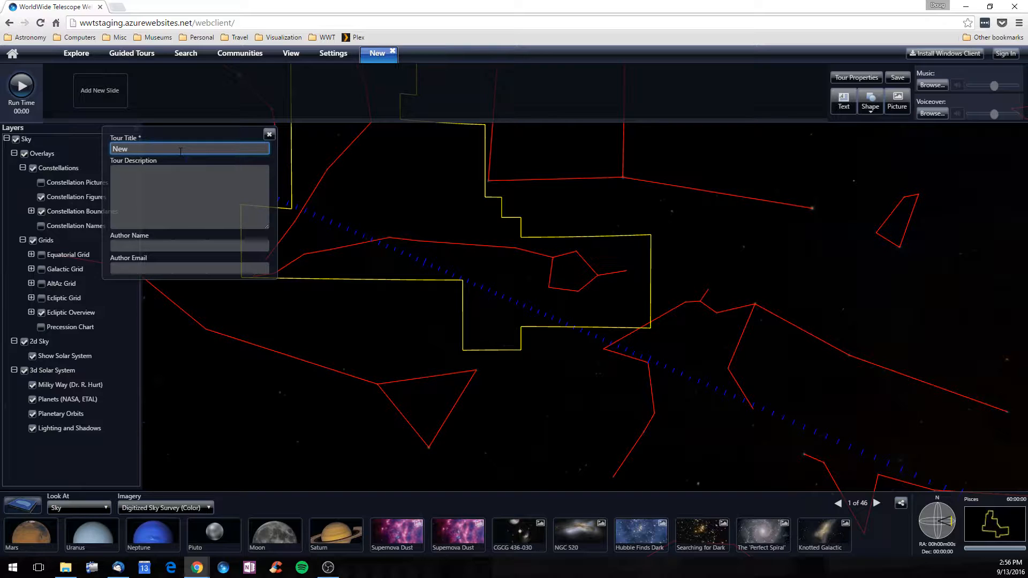
pyautogui.write('WebGL T')
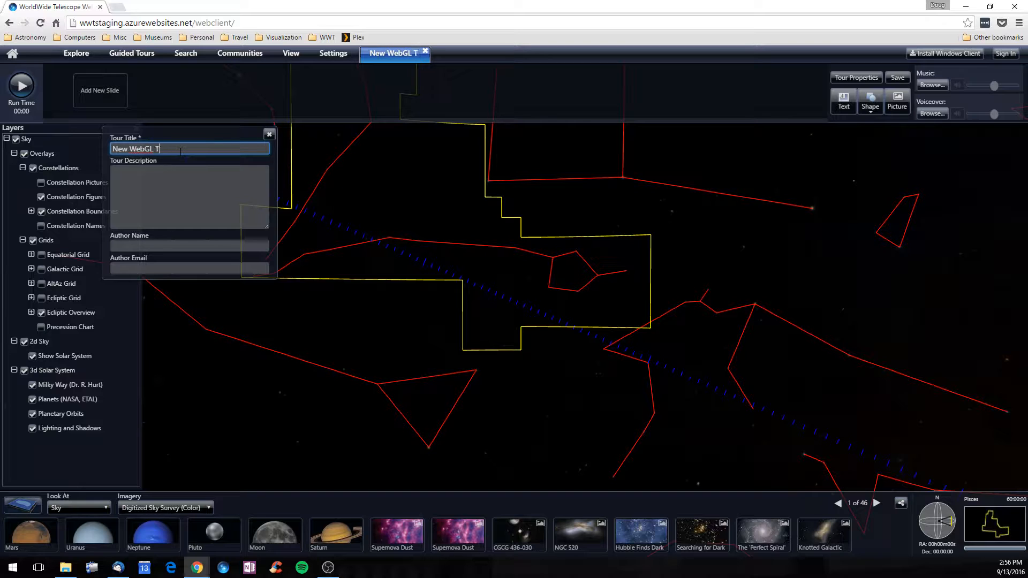
pyautogui.write('out!!')
pyautogui.press('BackSpace')
pyautogui.press('BackSpace')
pyautogui.press('BackSpace')
pyautogui.write('r!~')
pyautogui.press('BackSpace')
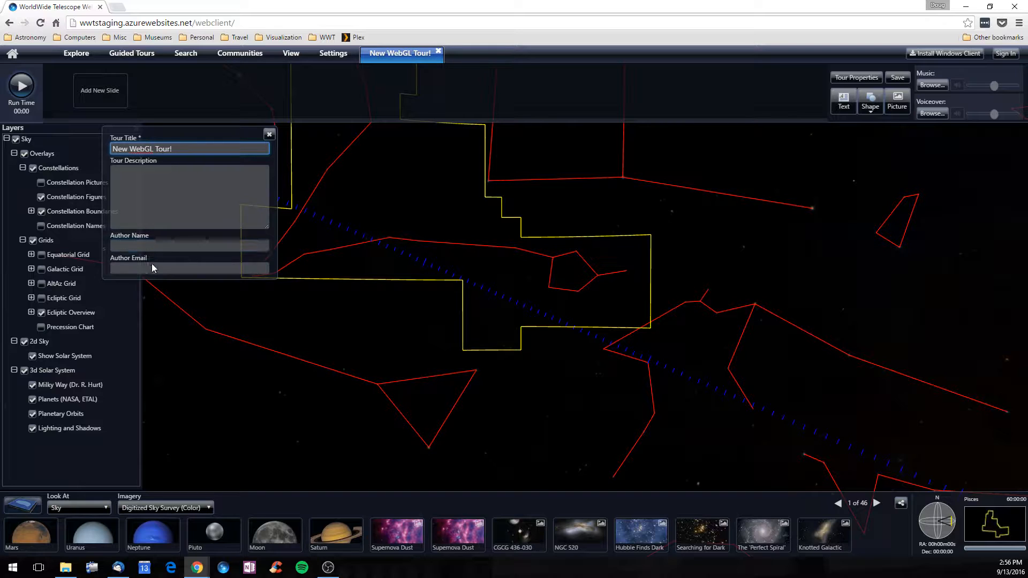
pyautogui.click(270, 136)
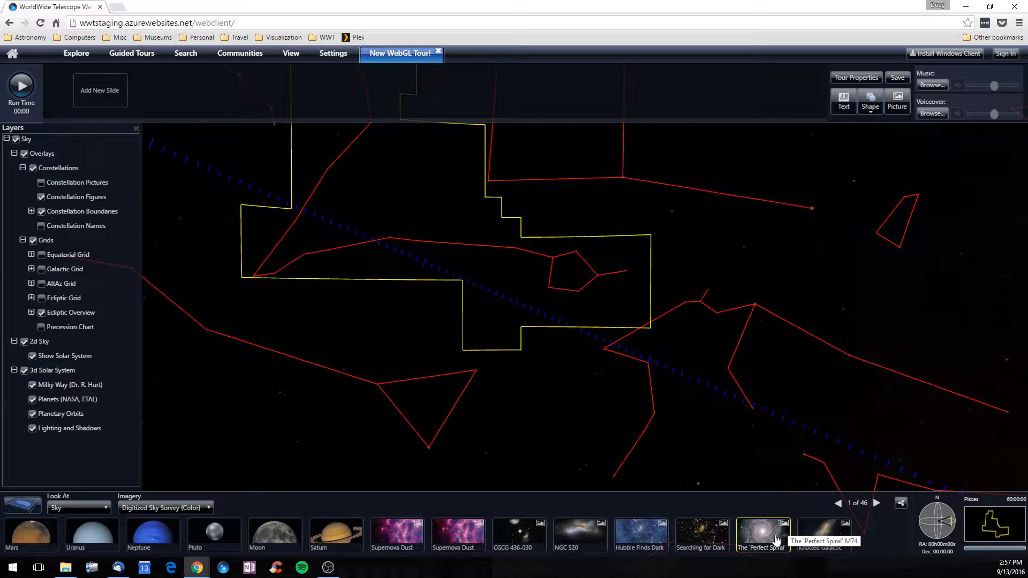
# - Center the sky view on The 'Perfect Spiral' M74 and look over its imagery options and image crossfade
pyautogui.click(776, 540)
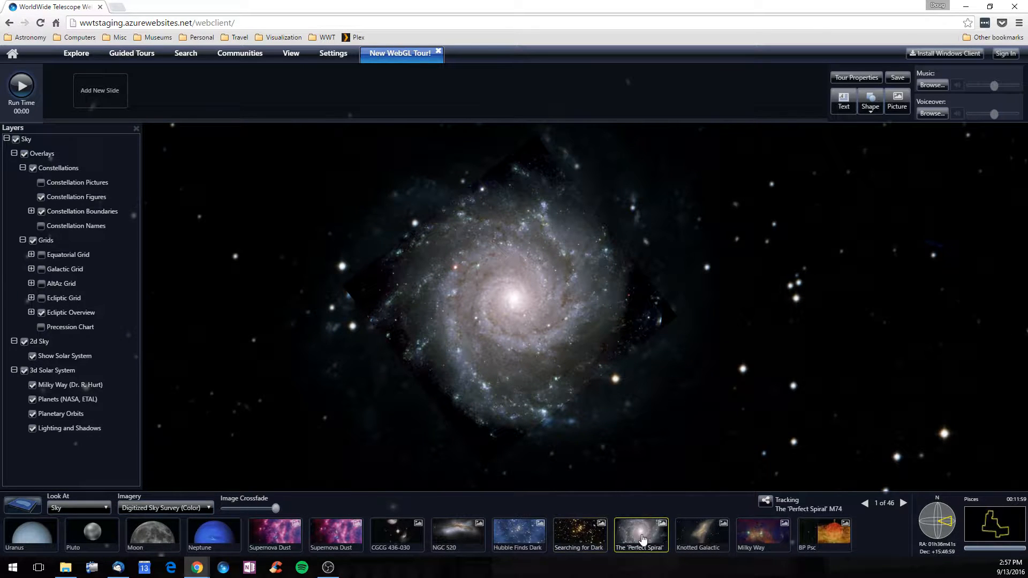
pyautogui.rightClick(641, 536)
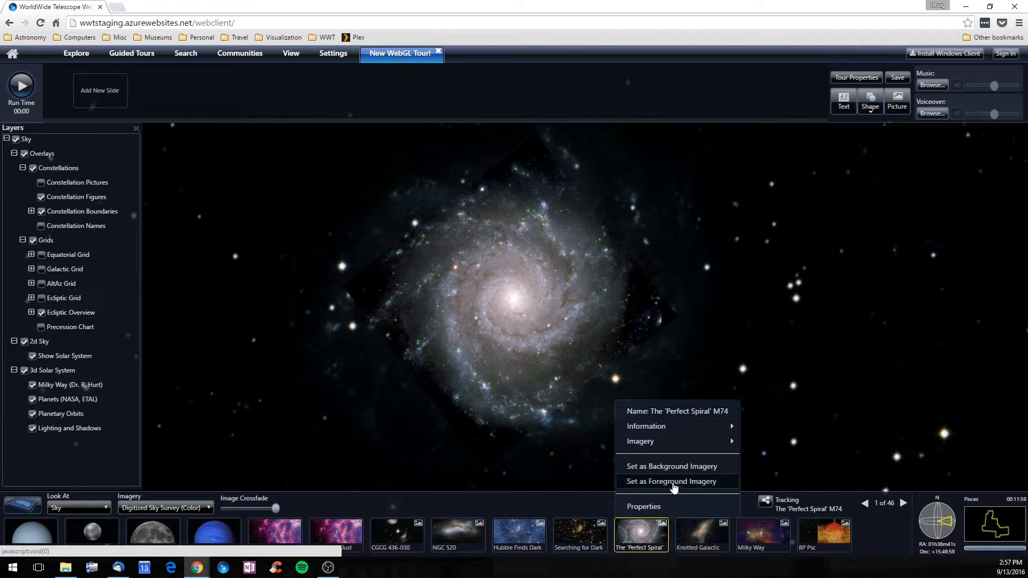
pyautogui.moveTo(682, 447)
pyautogui.moveTo(695, 426)
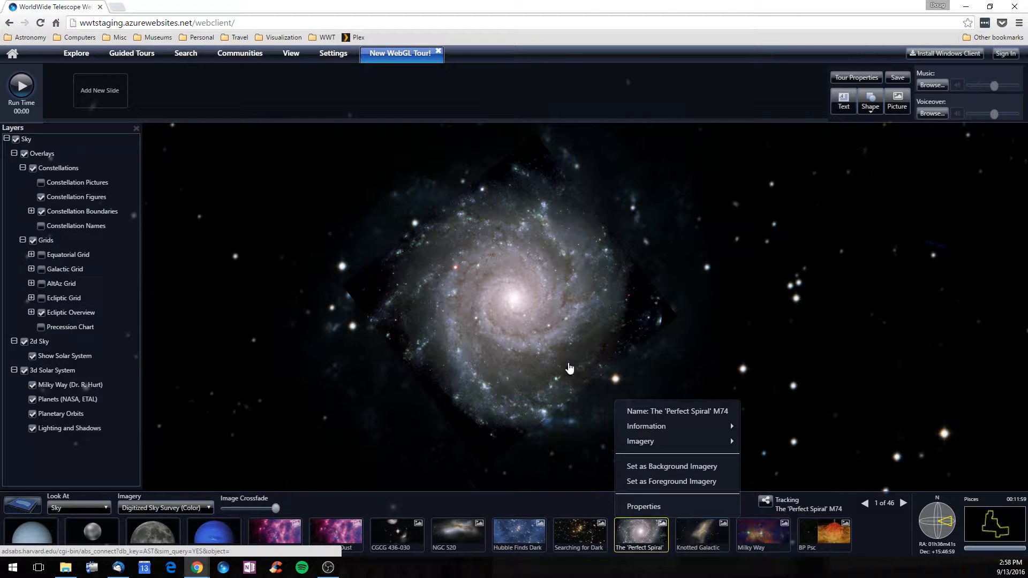
pyautogui.click(513, 468)
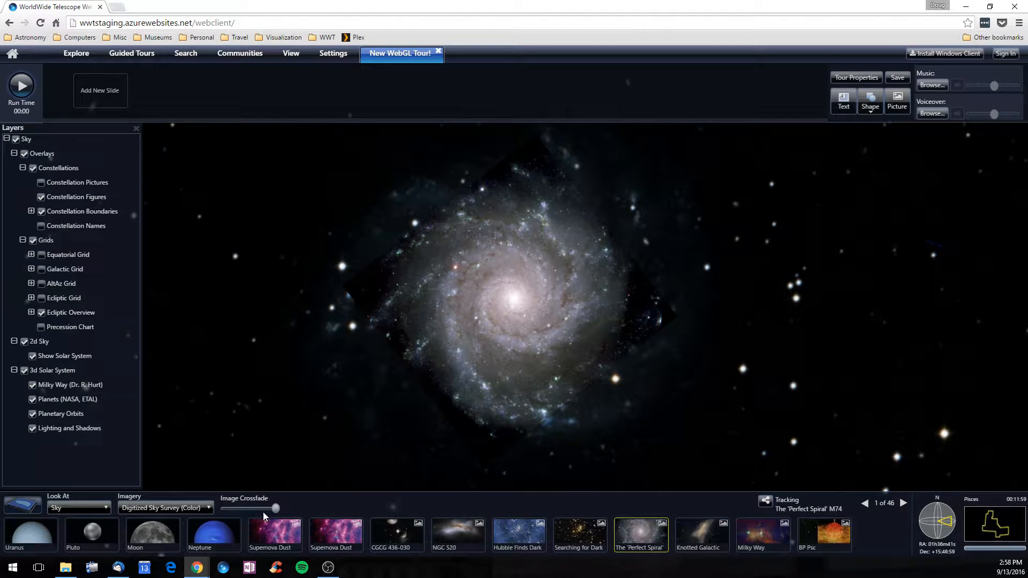
pyautogui.moveTo(276, 508)
pyautogui.mouseDown()
pyautogui.moveTo(221, 517)
pyautogui.moveTo(288, 512)
pyautogui.moveTo(194, 517)
pyautogui.moveTo(276, 509)
pyautogui.mouseUp()
# - Add the tour's first slide with a wide view of the Pisces constellation around M74 as its start
pyautogui.scroll(3, 578, 430)
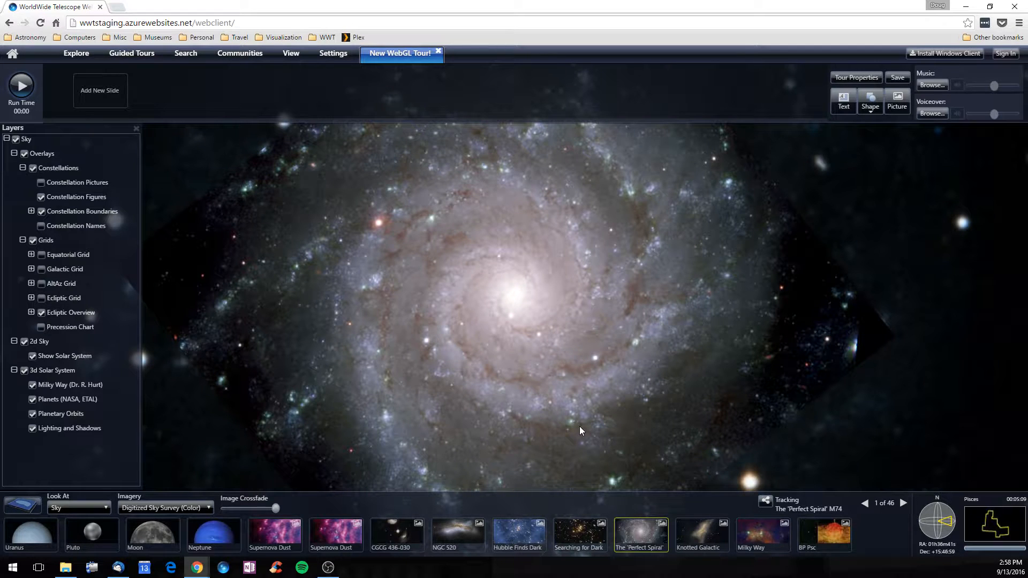
pyautogui.scroll(-2, 543, 359)
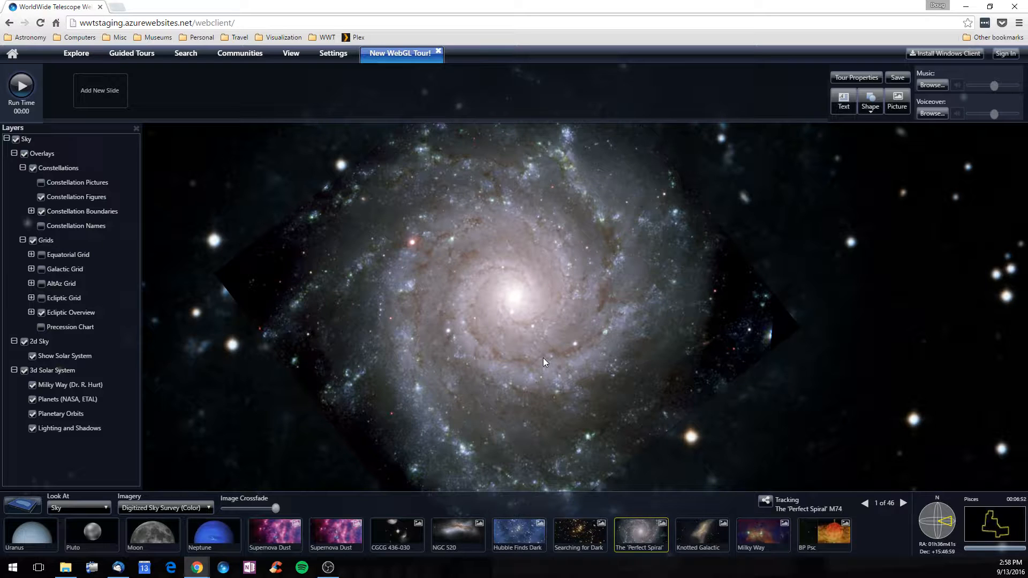
pyautogui.scroll(-4, 543, 363)
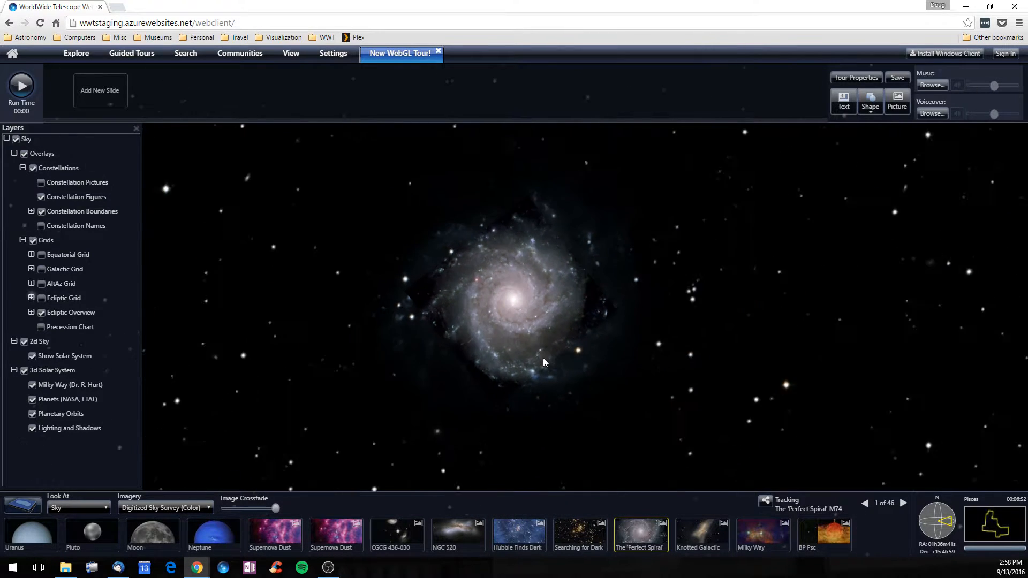
pyautogui.scroll(-10, 543, 362)
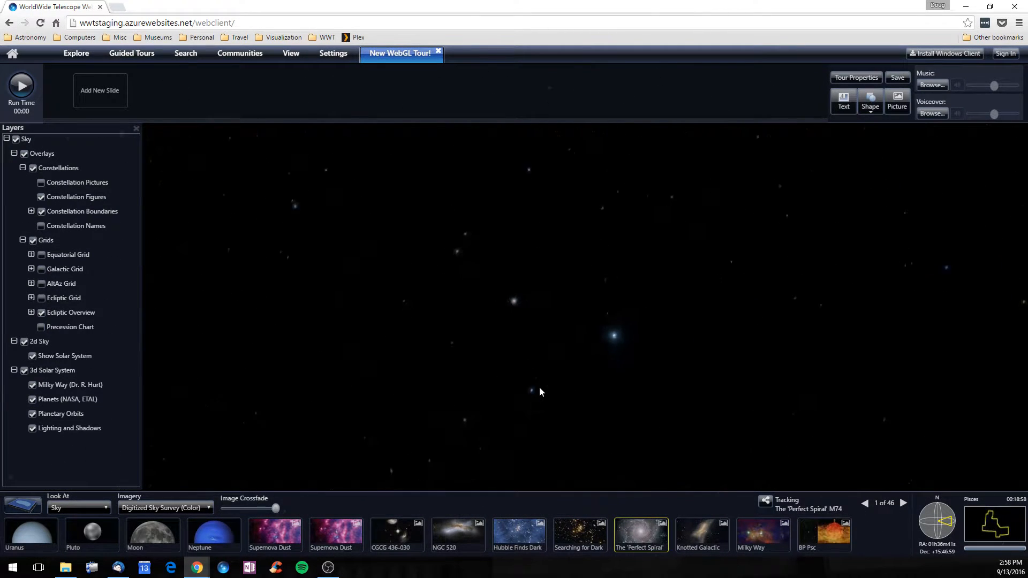
pyautogui.scroll(-5, 540, 388)
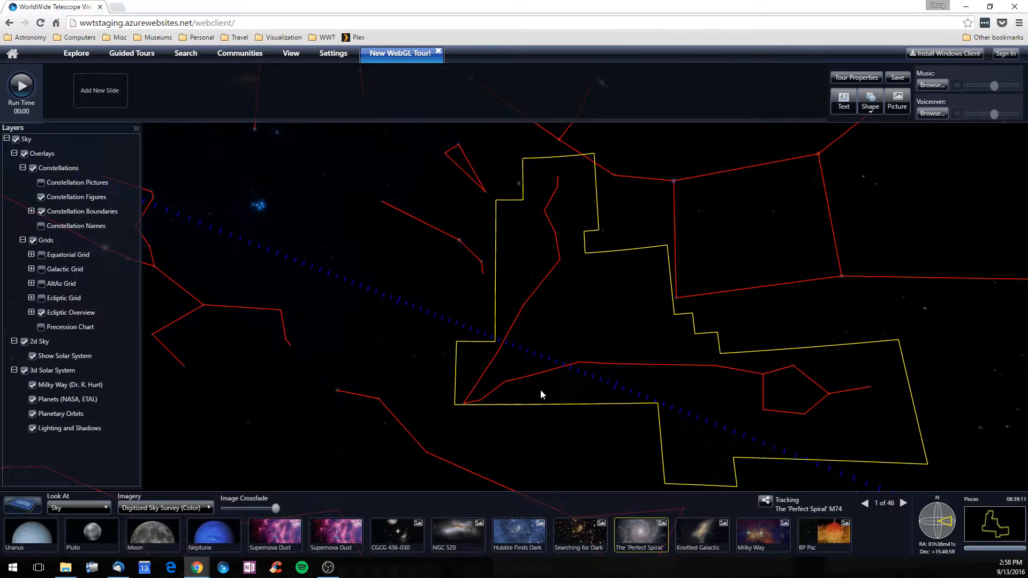
pyautogui.click(106, 93)
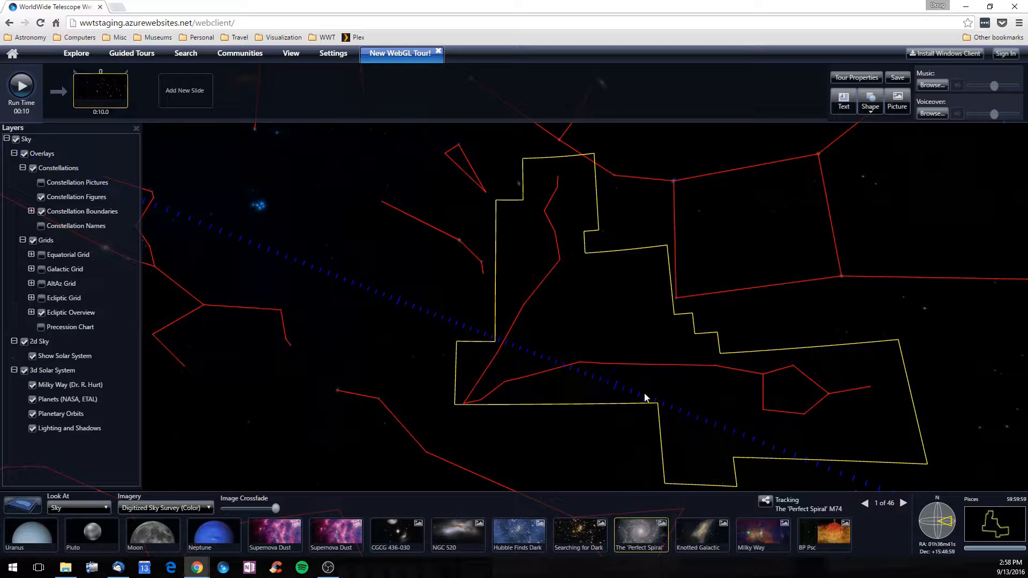
# - Set the first slide's end camera position to a close-up view of M74's core
pyautogui.scroll(5, 613, 394)
pyautogui.scroll(8, 613, 395)
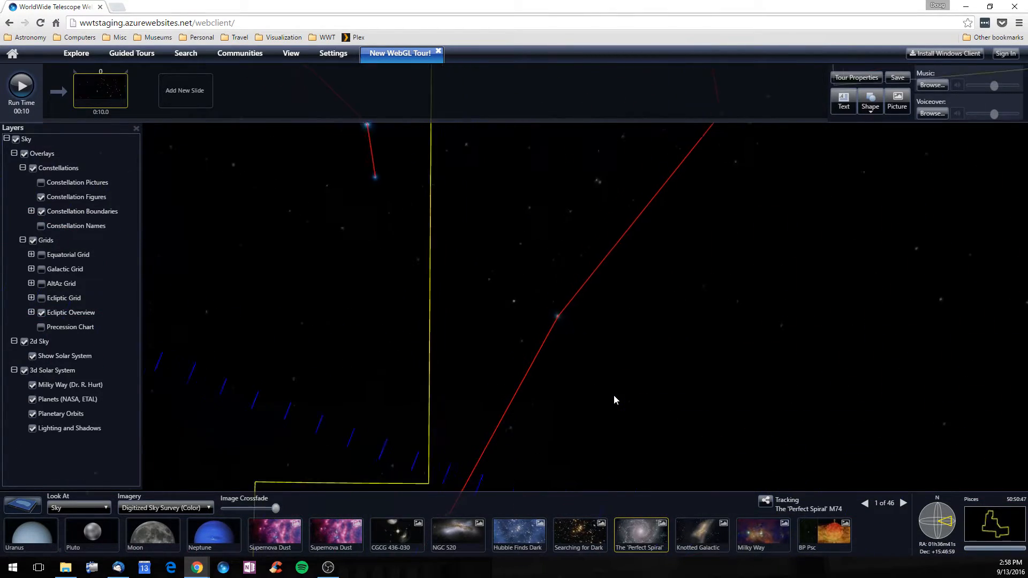
pyautogui.scroll(8, 614, 394)
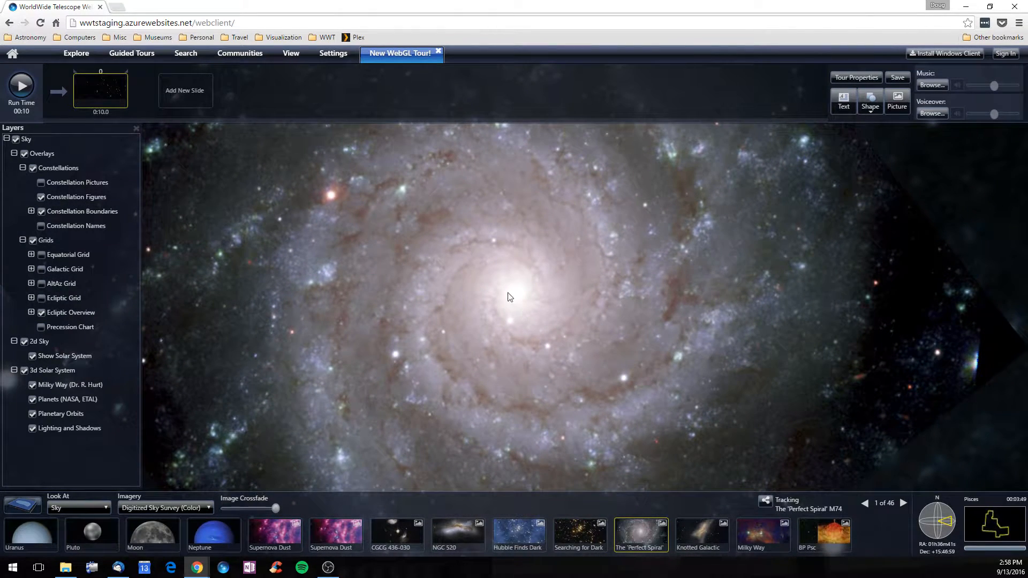
pyautogui.rightClick(105, 95)
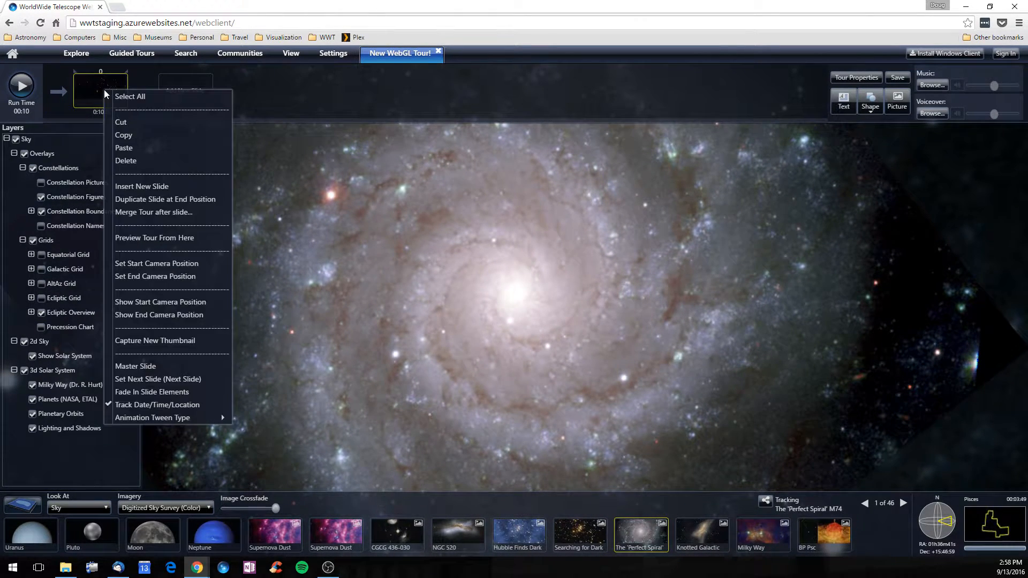
pyautogui.click(161, 276)
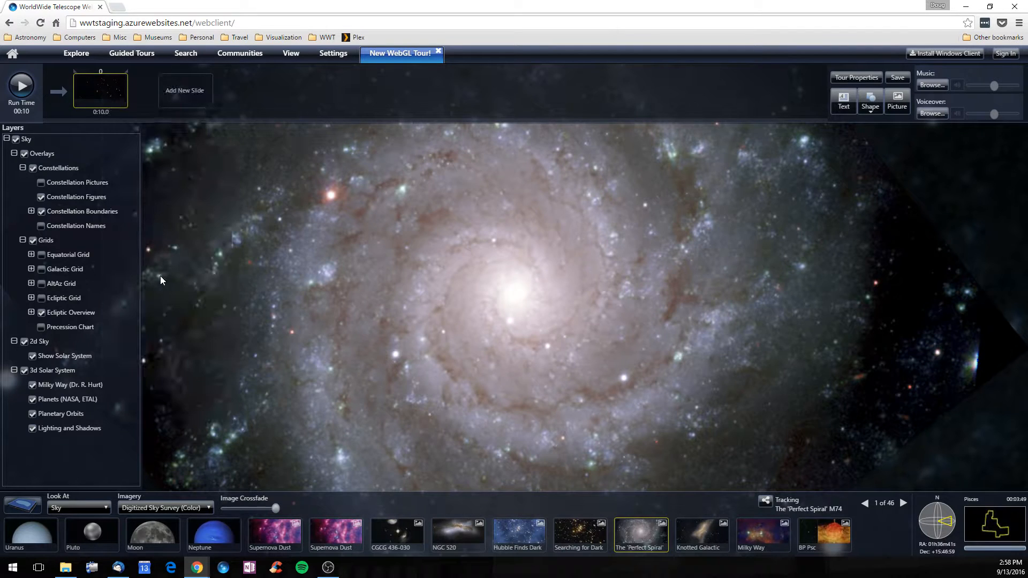
# - Toggle the tour's slide numbers off and back on
pyautogui.click(132, 53)
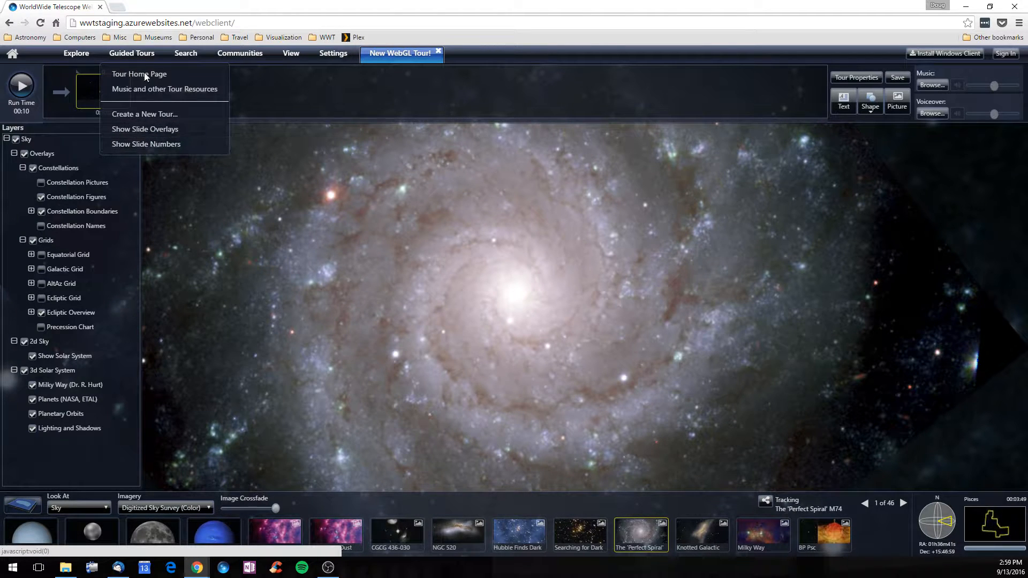
pyautogui.click(152, 145)
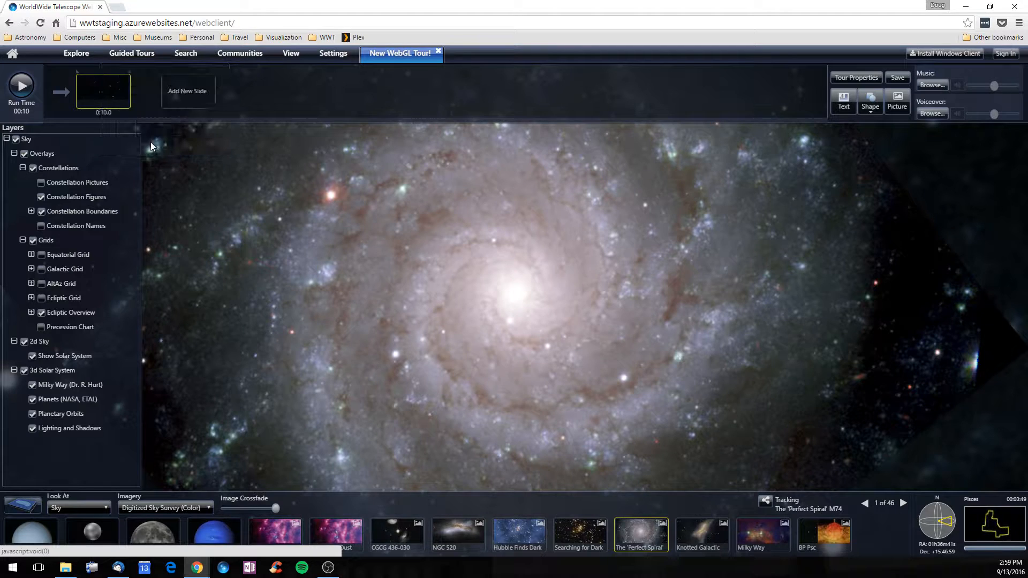
pyautogui.click(126, 62)
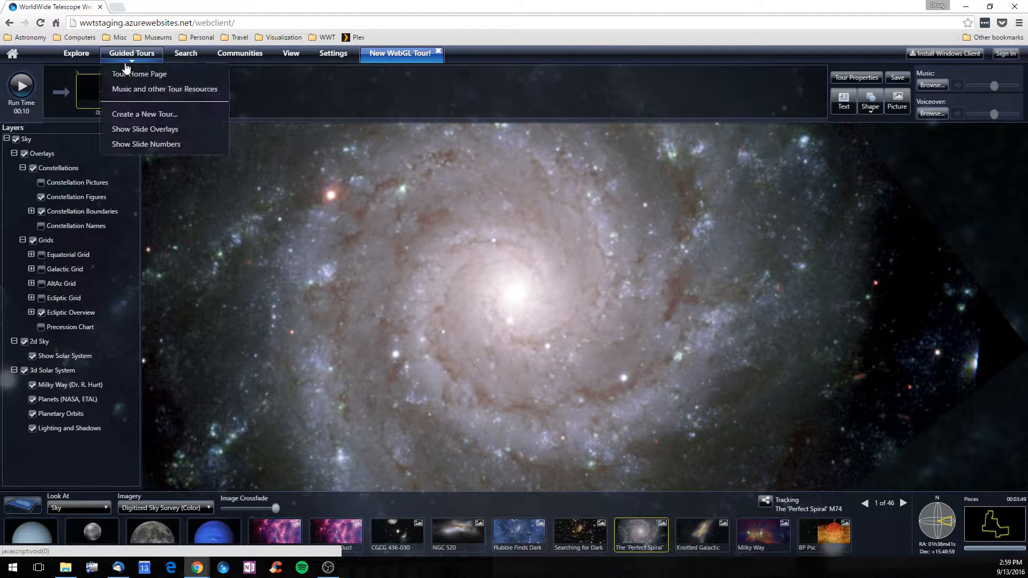
pyautogui.click(141, 145)
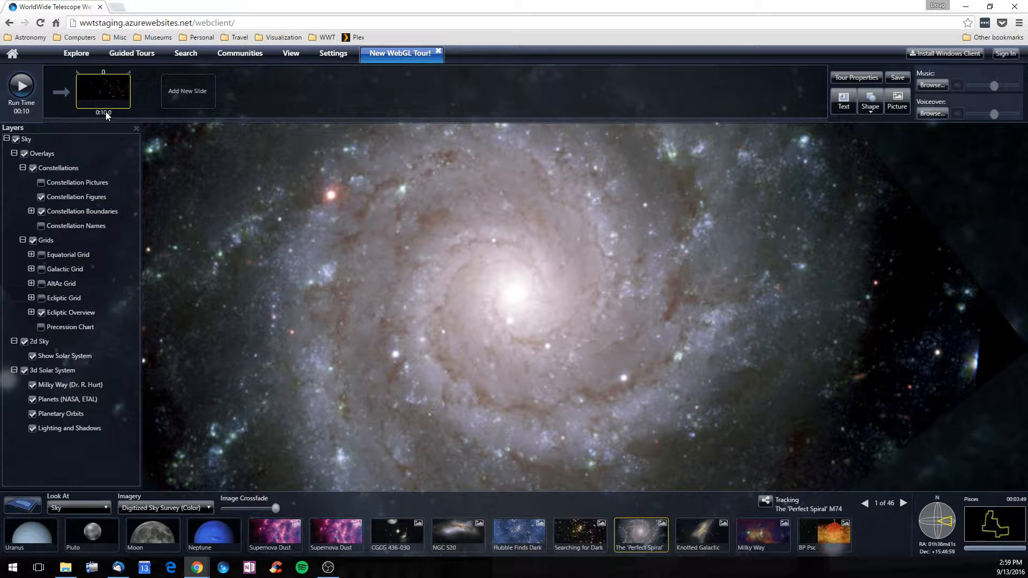
# - Shorten the first slide's duration to 6 seconds
pyautogui.moveTo(121, 116)
pyautogui.click(122, 113)
pyautogui.click(121, 115)
pyautogui.click(120, 114)
pyautogui.click(124, 113)
# - Add the file 03 waltz 15g 01 umax.mp3 from Downloads as the first slide's music
pyautogui.click(936, 85)
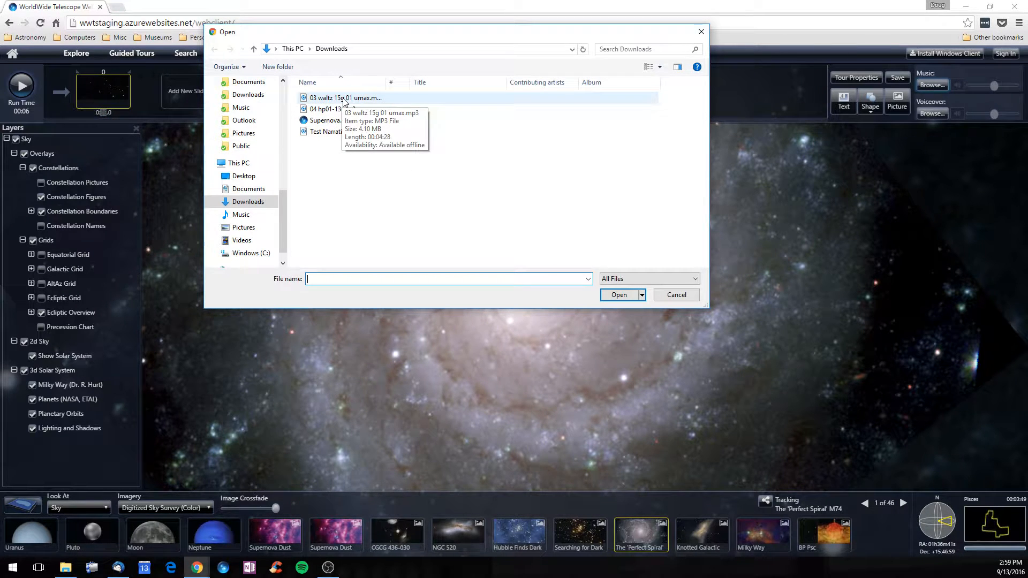
pyautogui.click(343, 100)
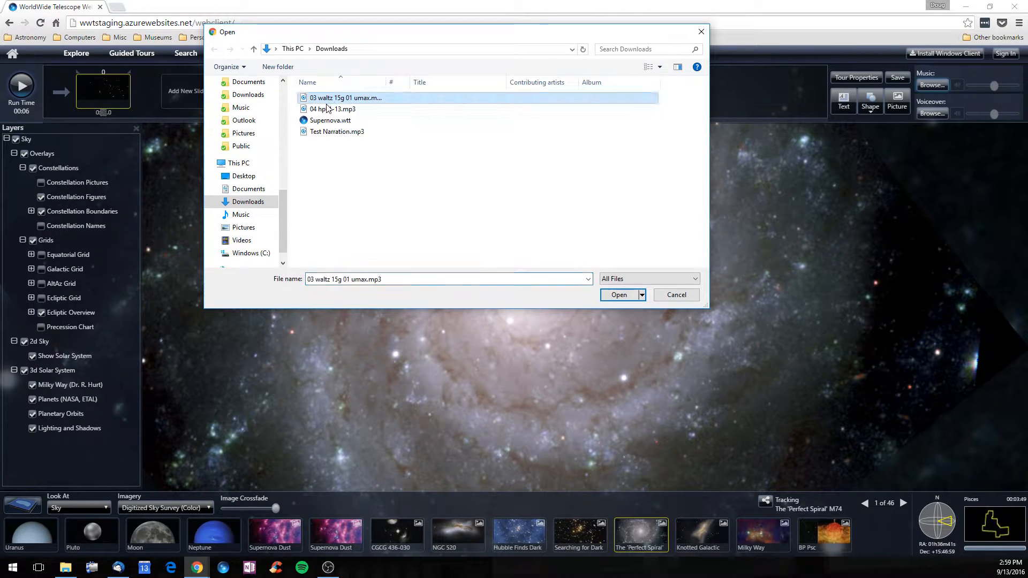
pyautogui.click(629, 296)
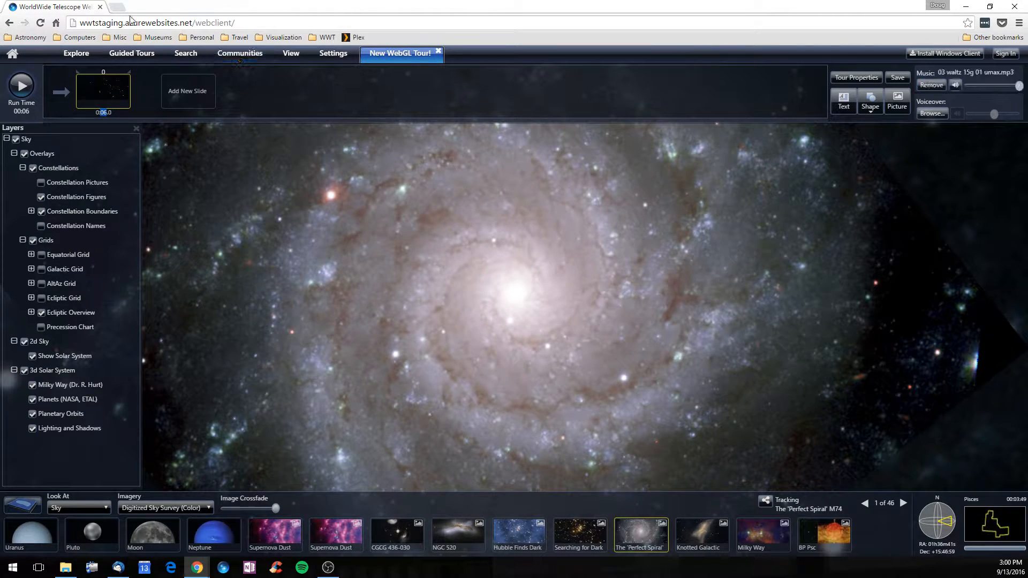
# - Open worldwidetelescope.org in a new browser tab, look through the music on its Tour Assets page, and return to the tour
pyautogui.click(117, 7)
pyautogui.write('www')
pyautogui.press('Return')
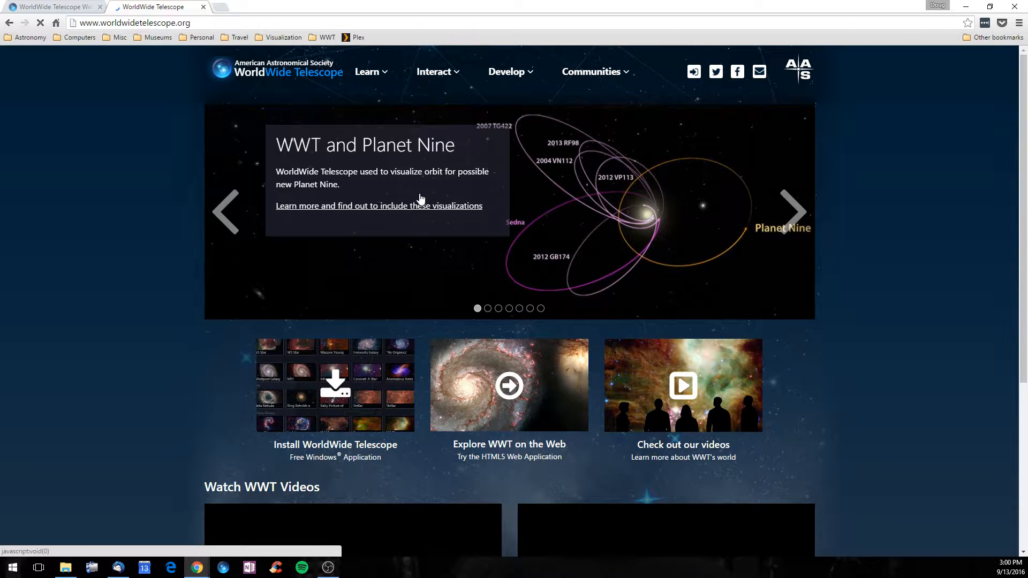
pyautogui.scroll(-5, 421, 199)
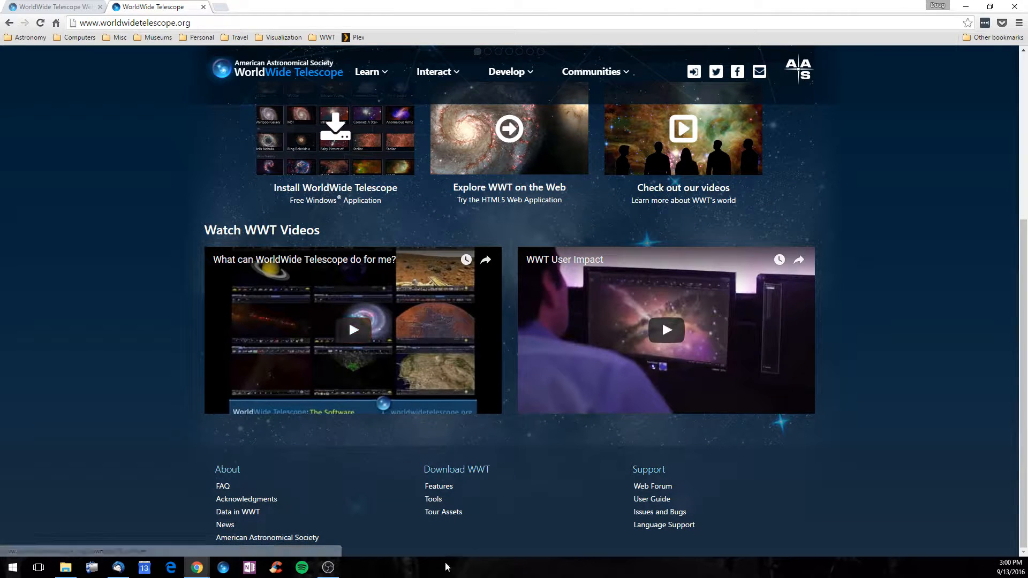
pyautogui.click(448, 515)
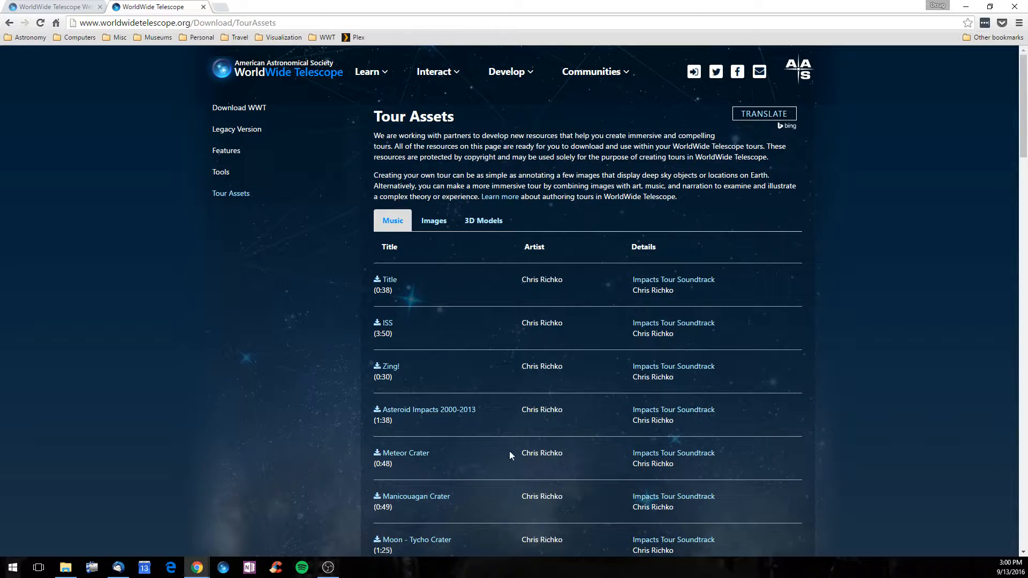
pyautogui.scroll(-9, 518, 365)
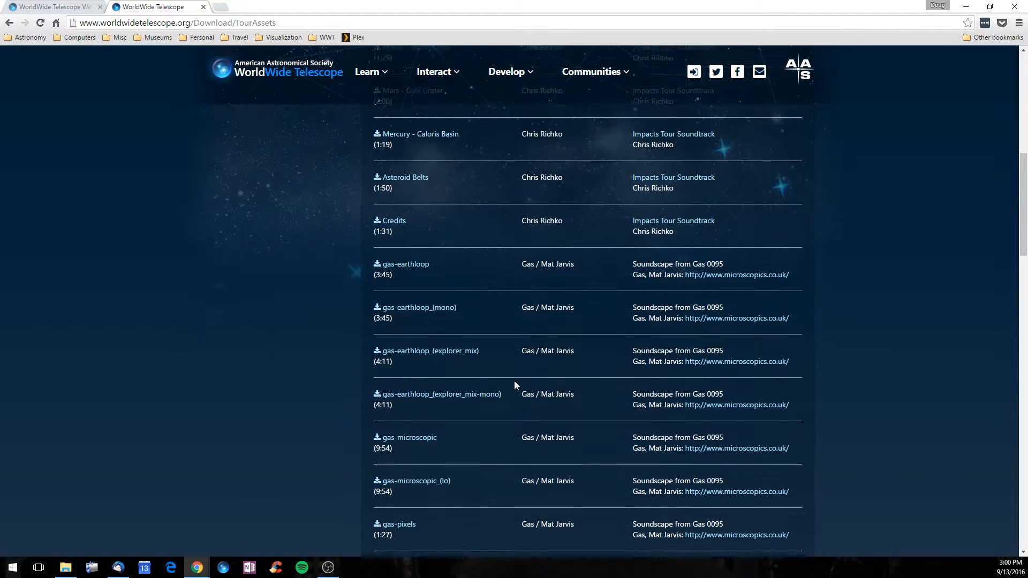
pyautogui.scroll(7, 514, 380)
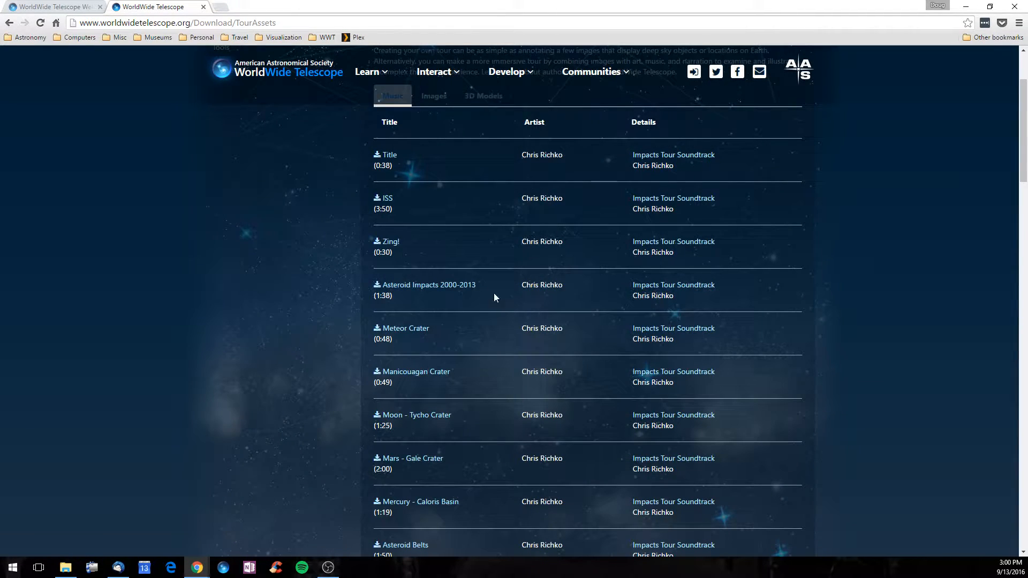
pyautogui.click(36, 8)
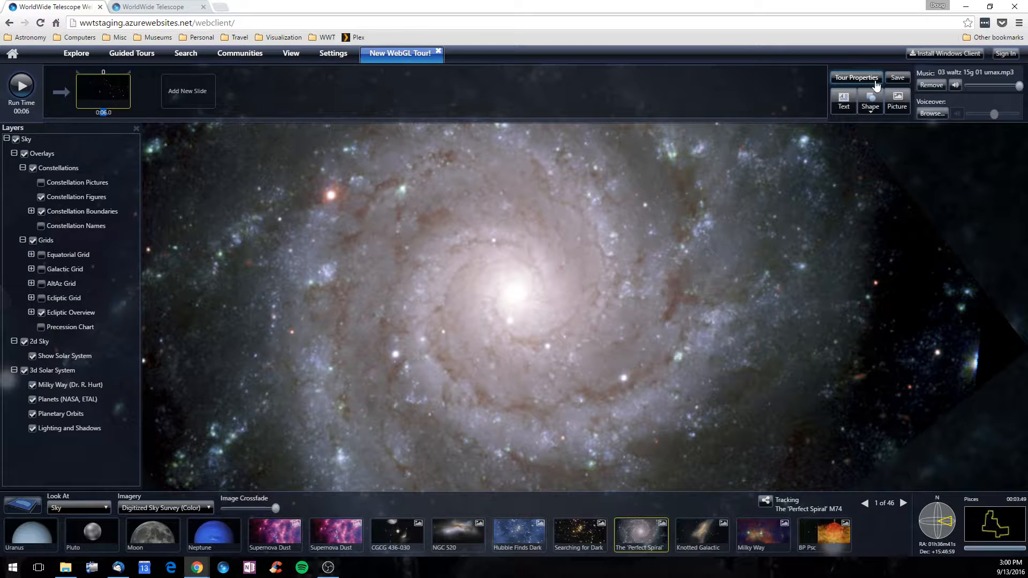
# - Make the first slide a master slide and show its end camera position
pyautogui.rightClick(96, 91)
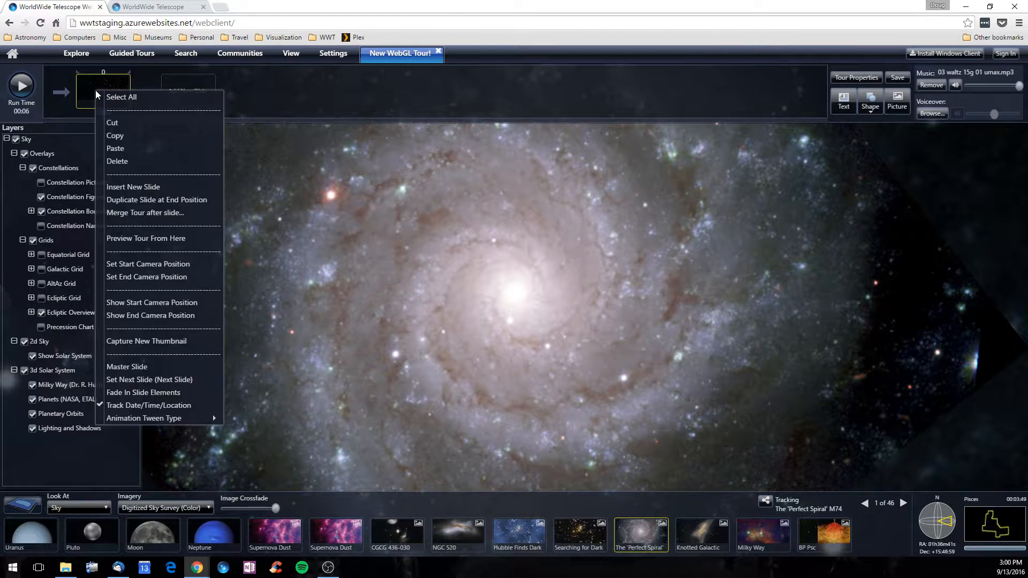
pyautogui.click(143, 368)
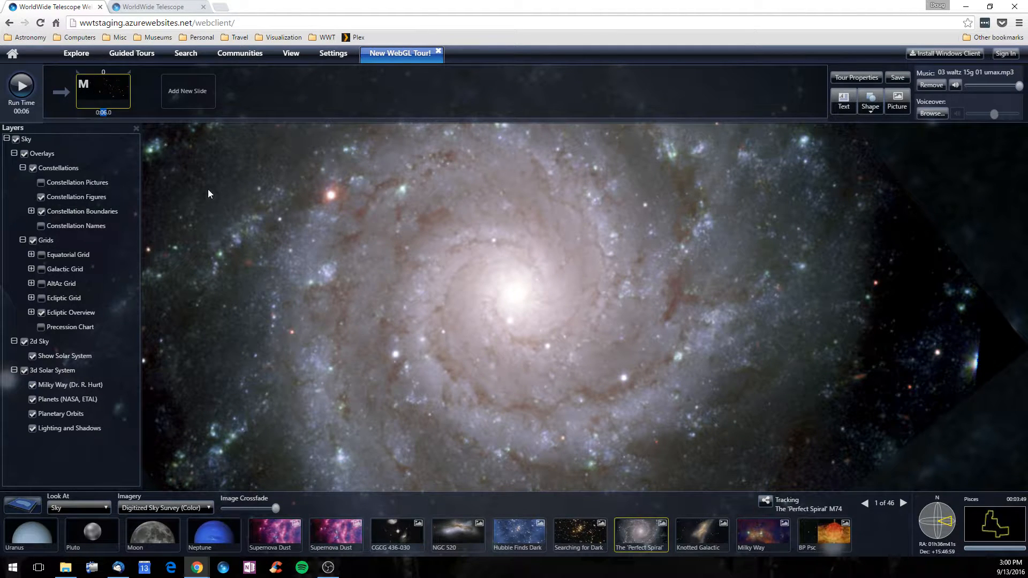
pyautogui.rightClick(124, 82)
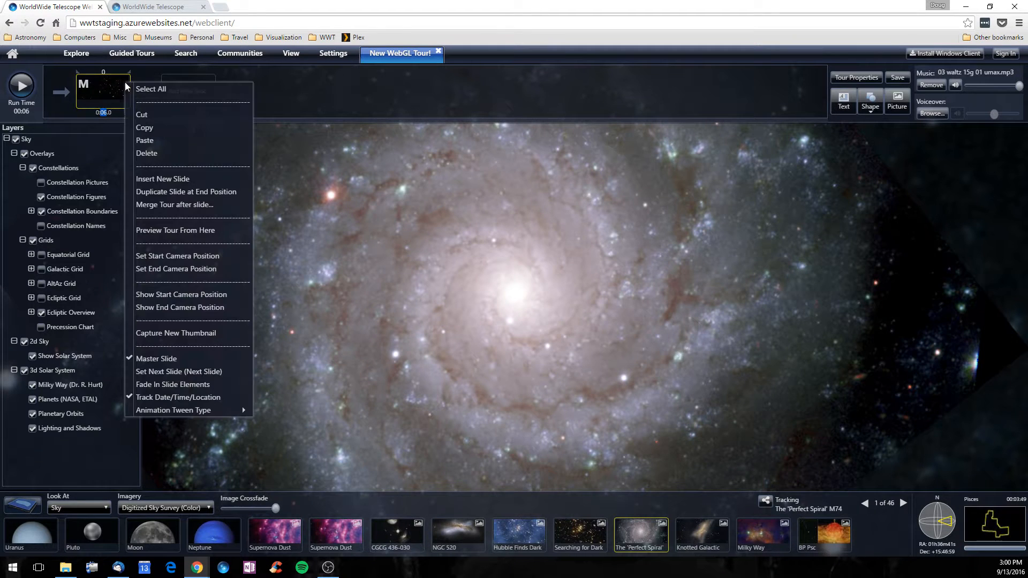
pyautogui.click(171, 307)
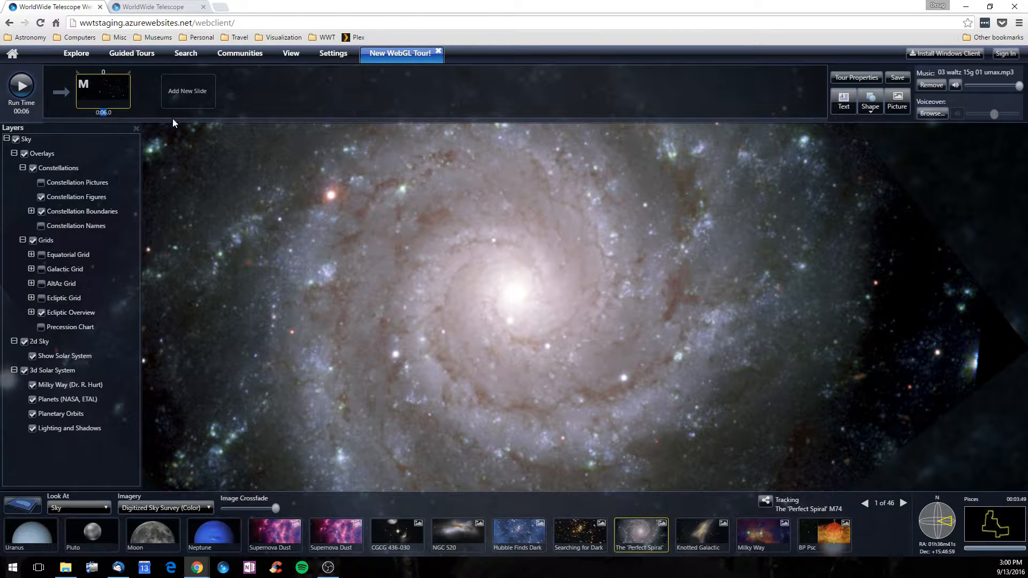
# - Add a second slide and set its end camera position to a closer view of M74's spiral arms beside the core
pyautogui.click(191, 90)
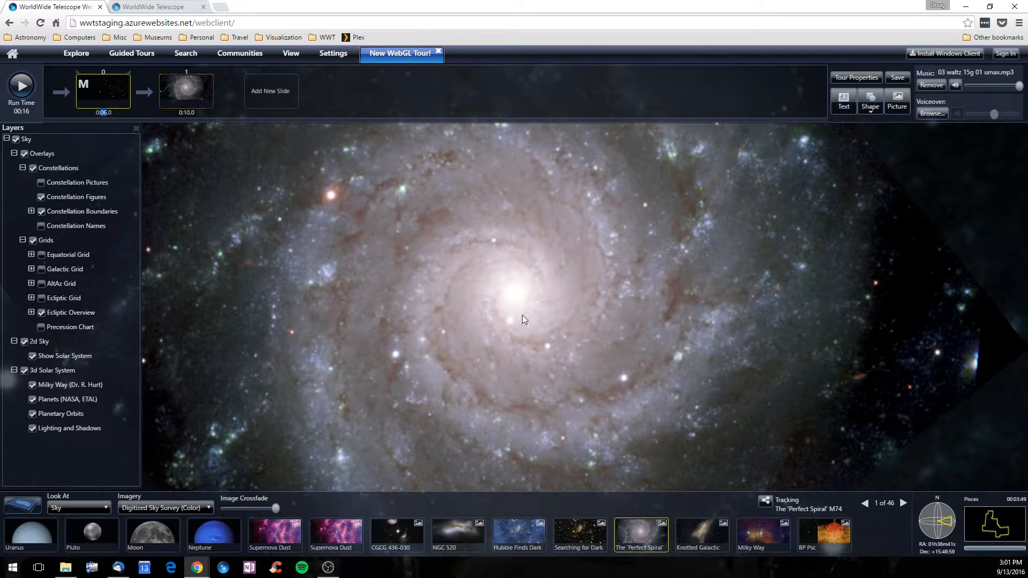
pyautogui.scroll(5, 523, 314)
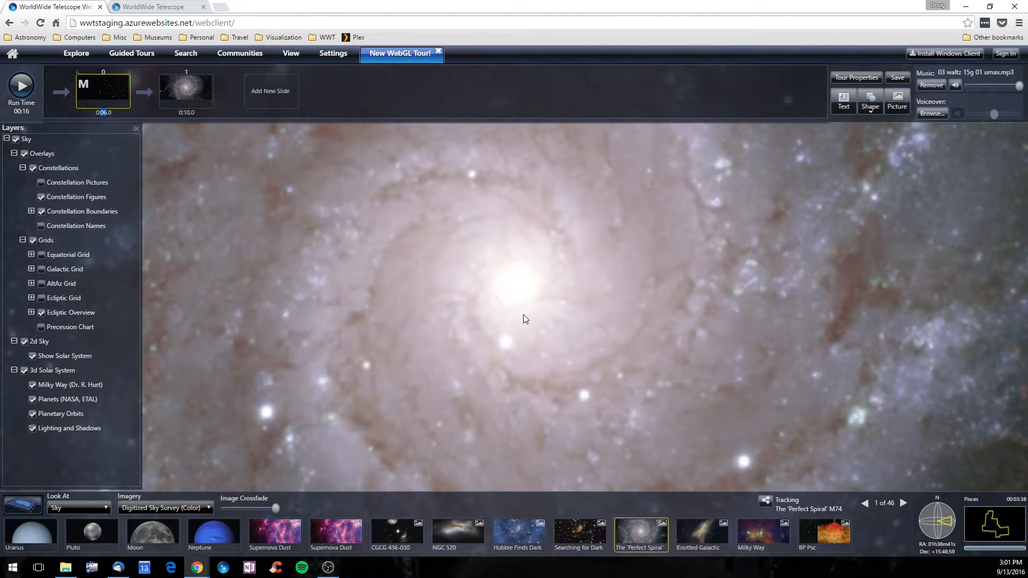
pyautogui.scroll(2, 523, 313)
pyautogui.moveTo(522, 314); pyautogui.dragTo(305, 345)
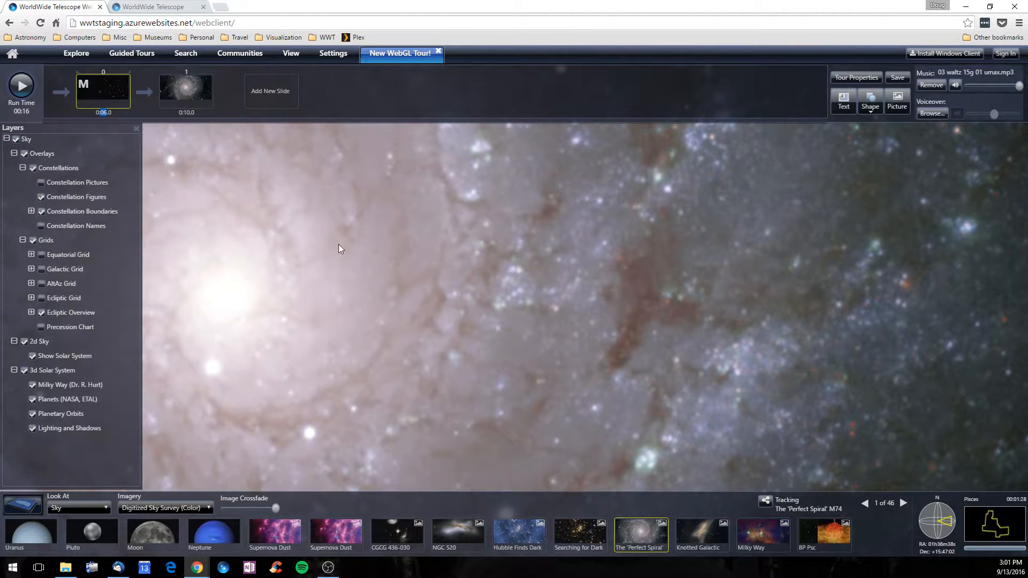
pyautogui.rightClick(180, 83)
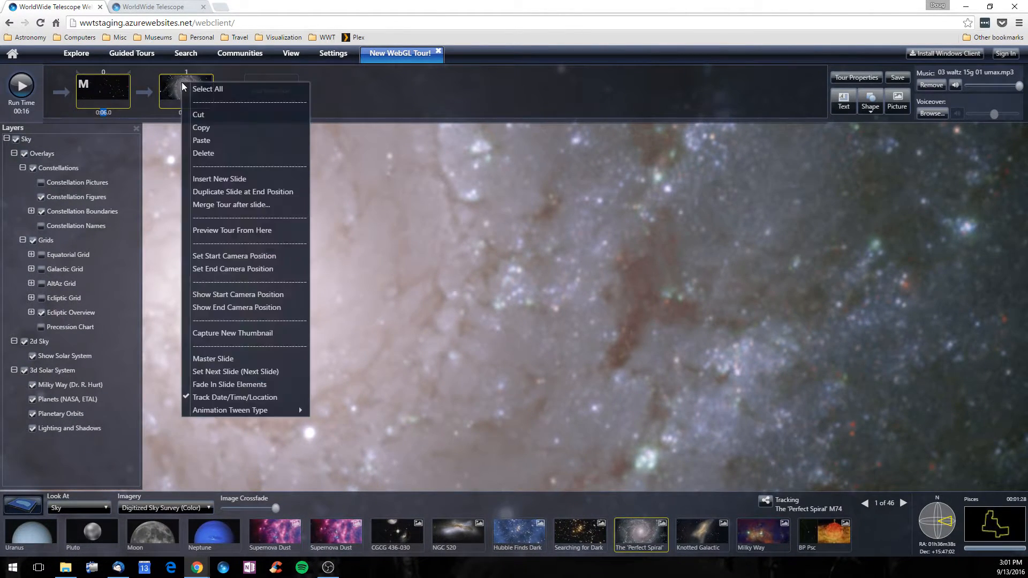
pyautogui.click(239, 272)
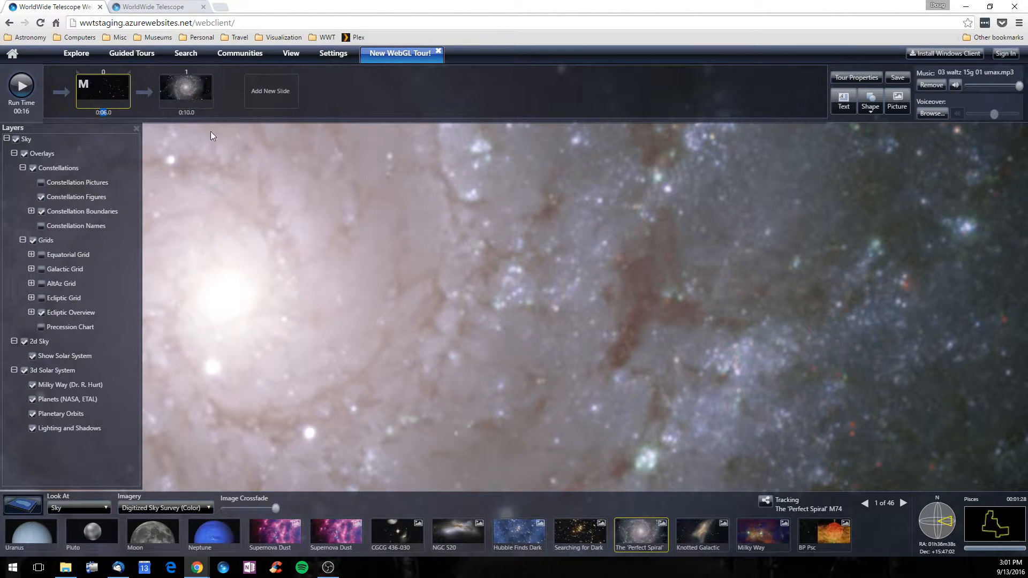
# - Set the second slide's duration to 4 seconds and play the tour from the start
pyautogui.click(192, 105)
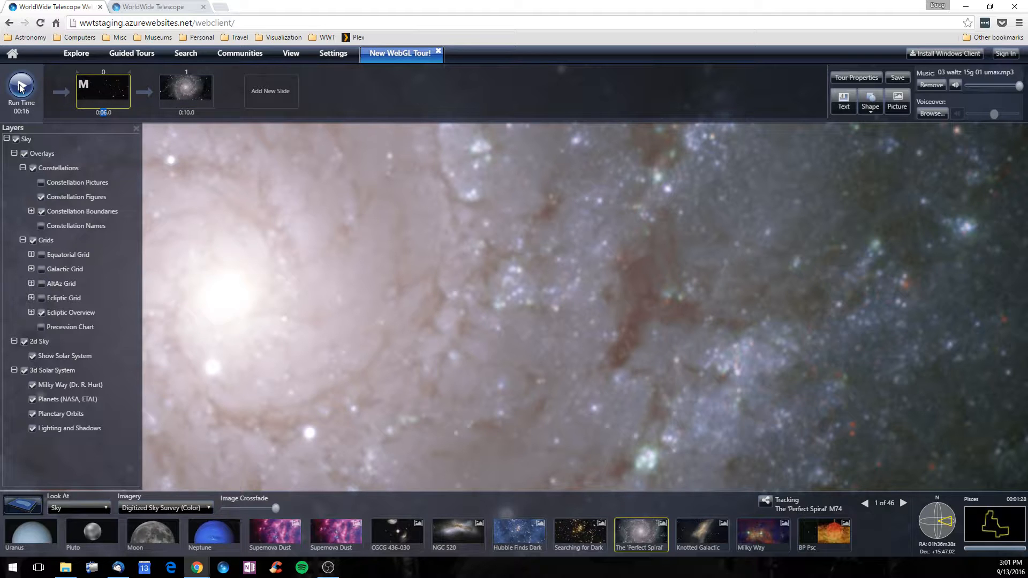
pyautogui.click(179, 113)
pyautogui.click(206, 113)
pyautogui.click(206, 112)
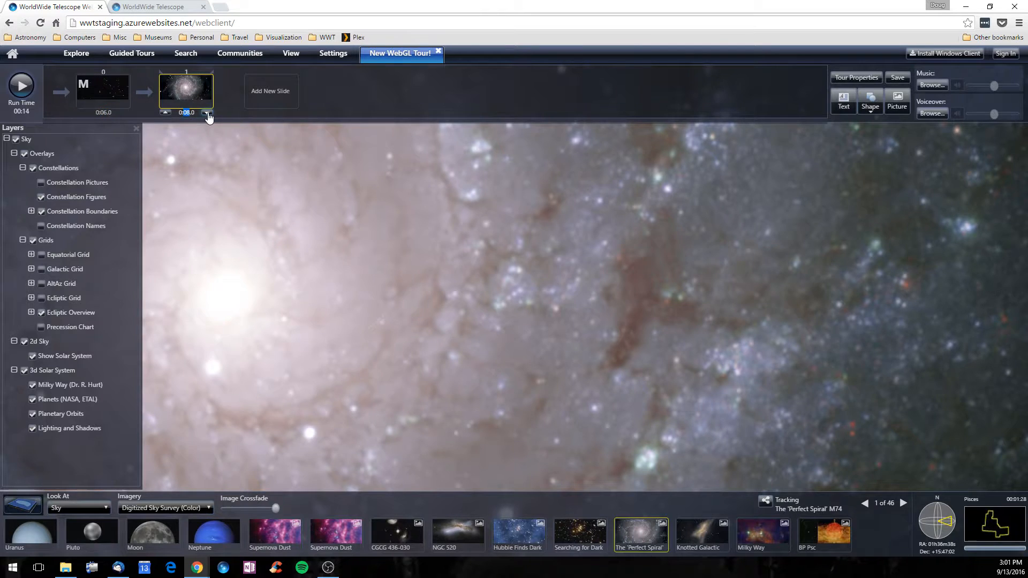
pyautogui.click(207, 113)
pyautogui.click(207, 113)
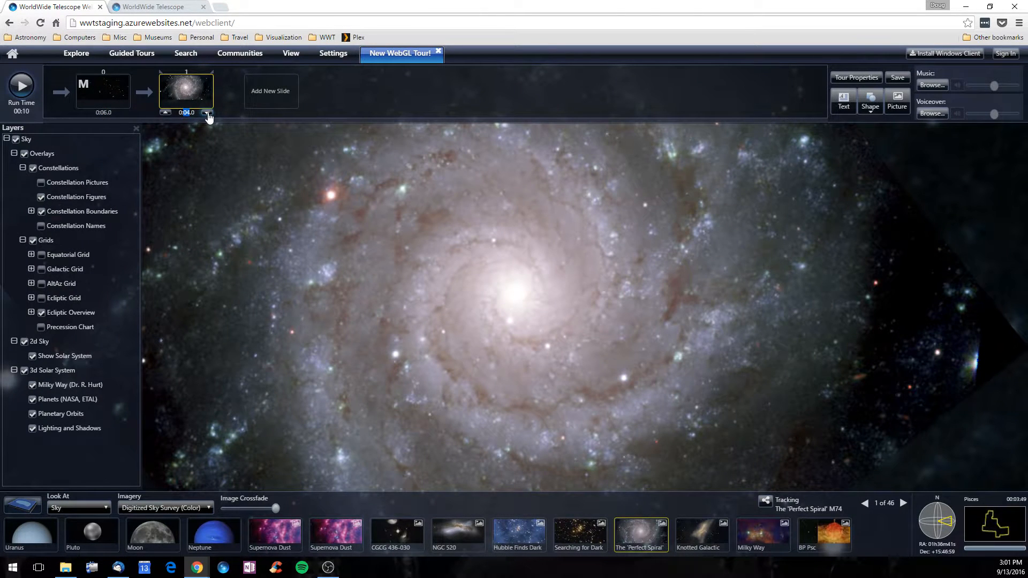
pyautogui.click(21, 82)
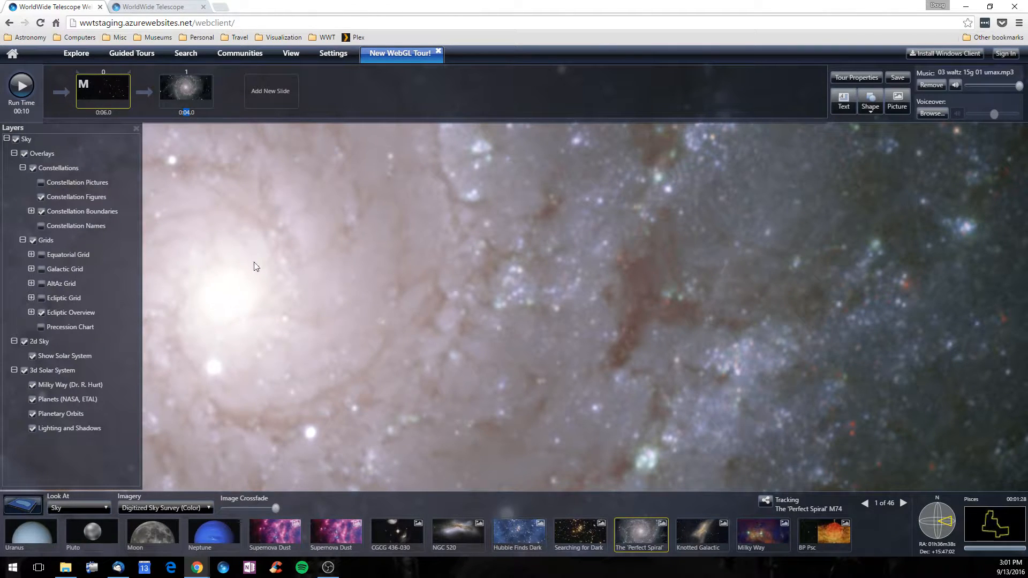
# - Add a third slide and set its end camera position to a view of M74's outer spiral arms, away from the core
pyautogui.click(262, 92)
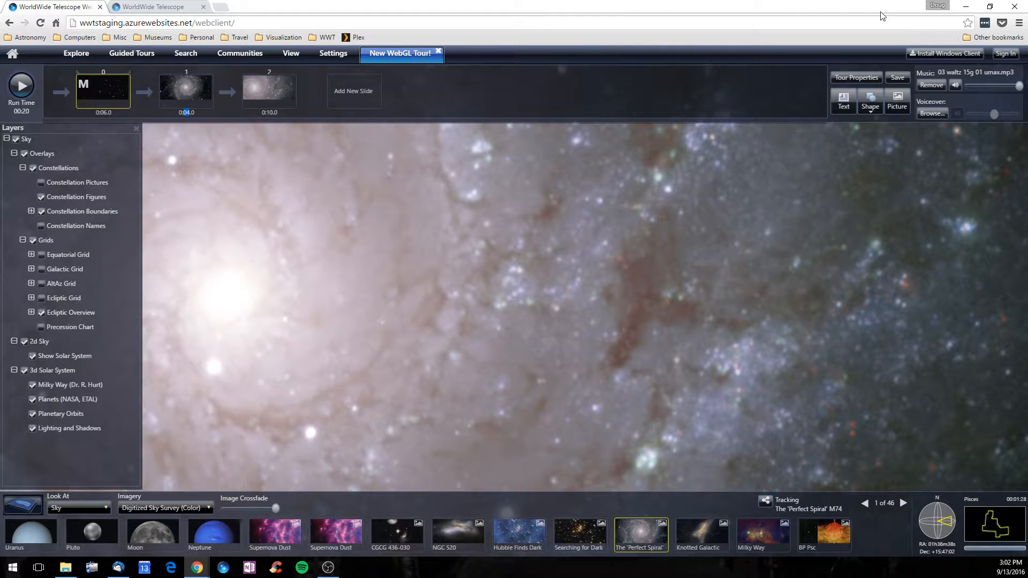
pyautogui.click(170, 5)
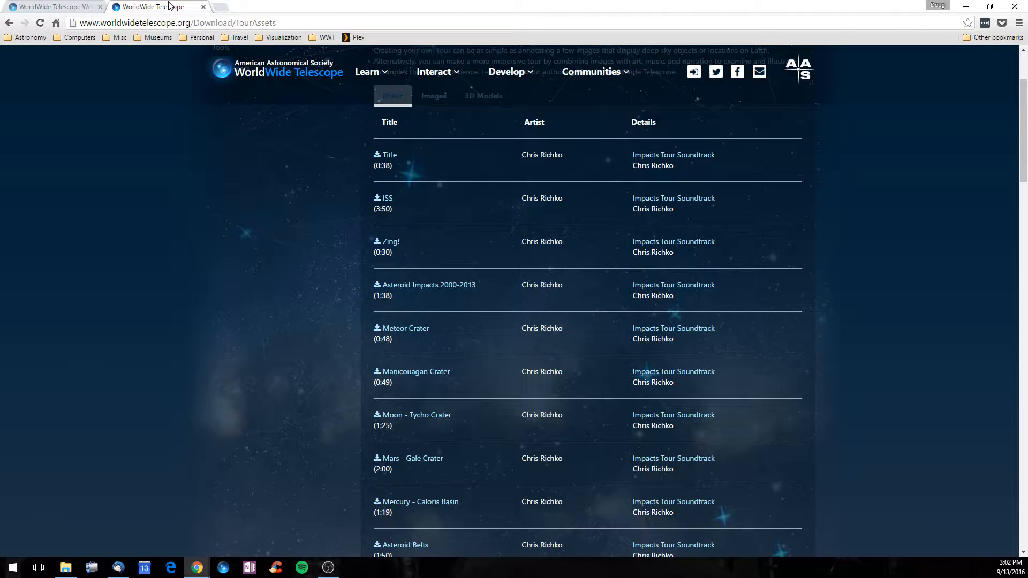
pyautogui.click(29, 7)
pyautogui.moveTo(523, 315); pyautogui.dragTo(326, 319)
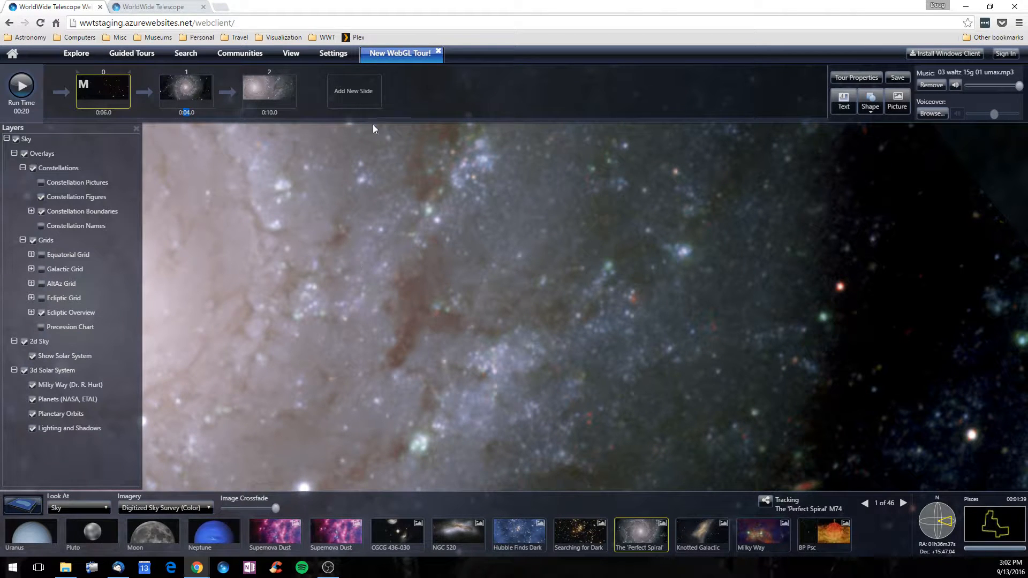
pyautogui.rightClick(263, 88)
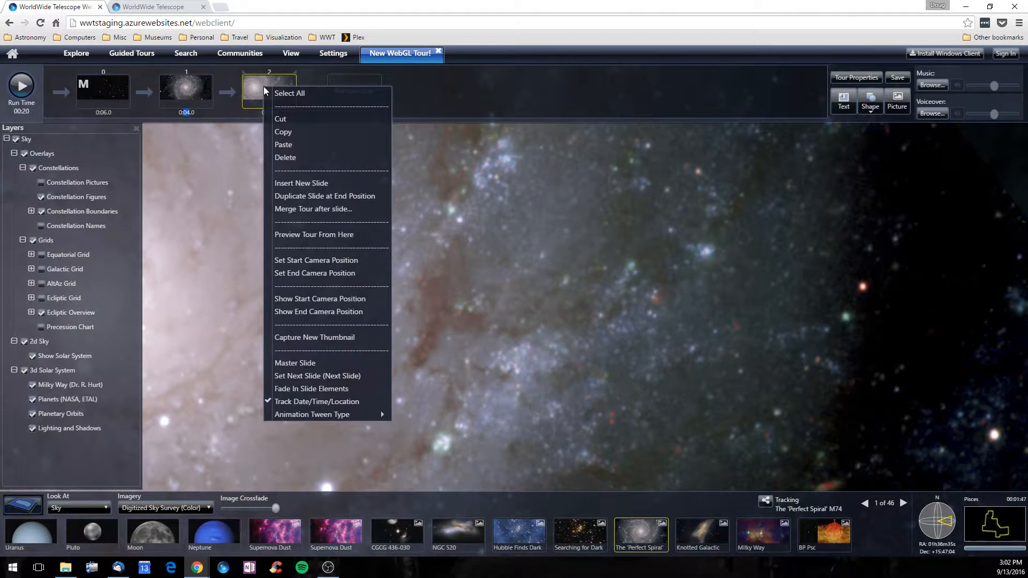
pyautogui.click(303, 273)
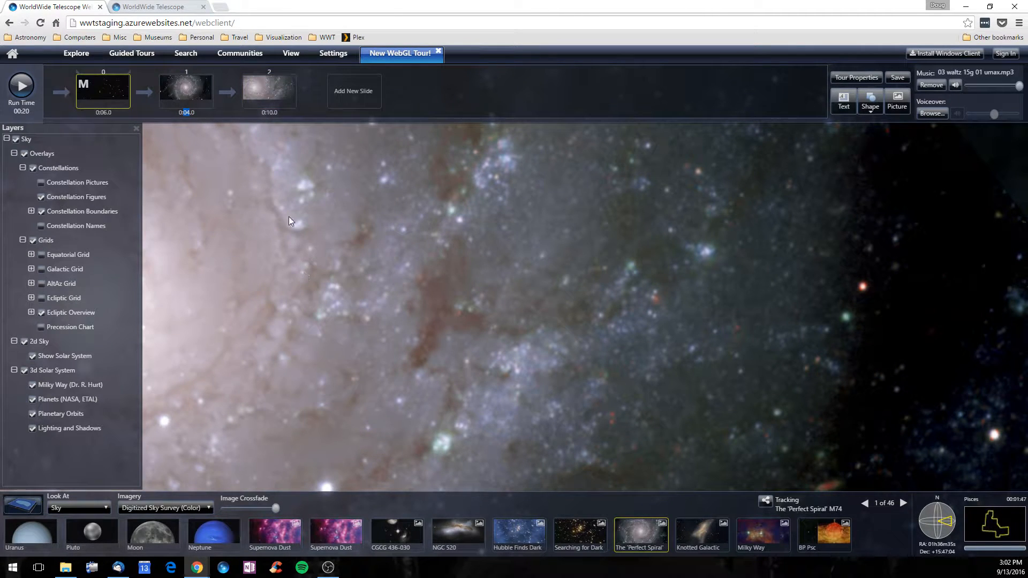
# - Select the second slide, then switch to Audacity and record a voice narration clip about 4 seconds long
pyautogui.click(195, 97)
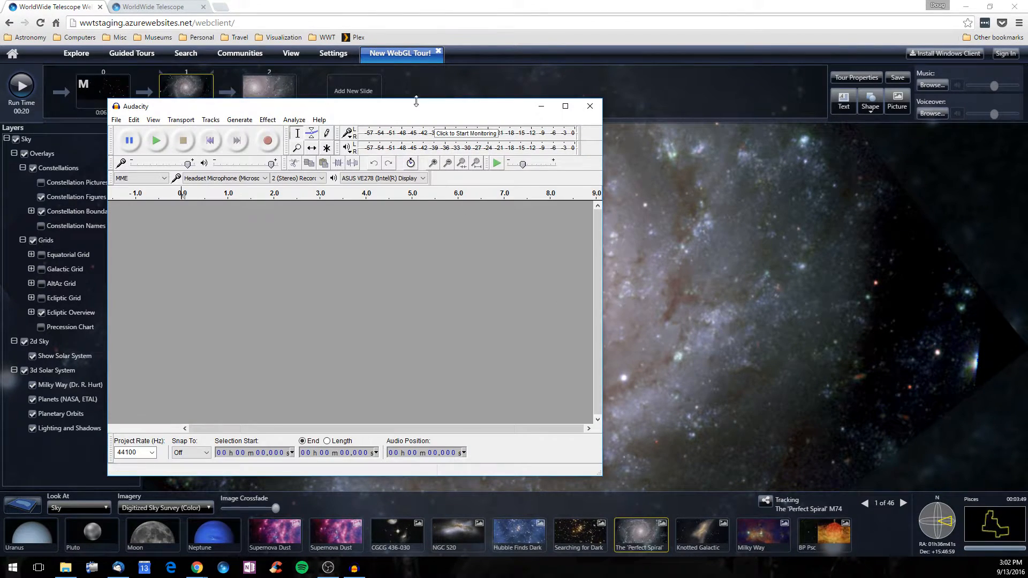
pyautogui.moveTo(416, 107); pyautogui.dragTo(775, 127)
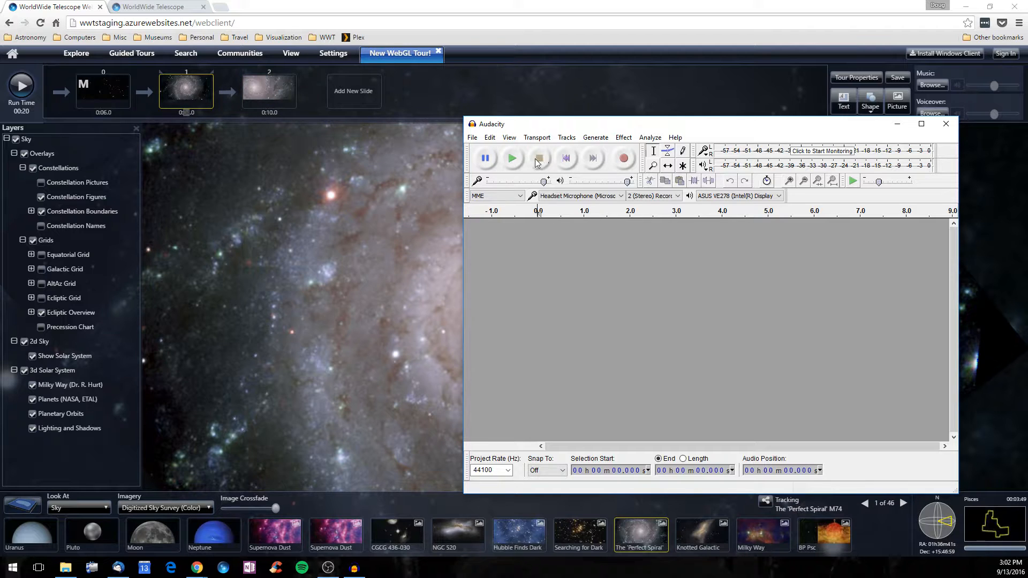
pyautogui.click(624, 159)
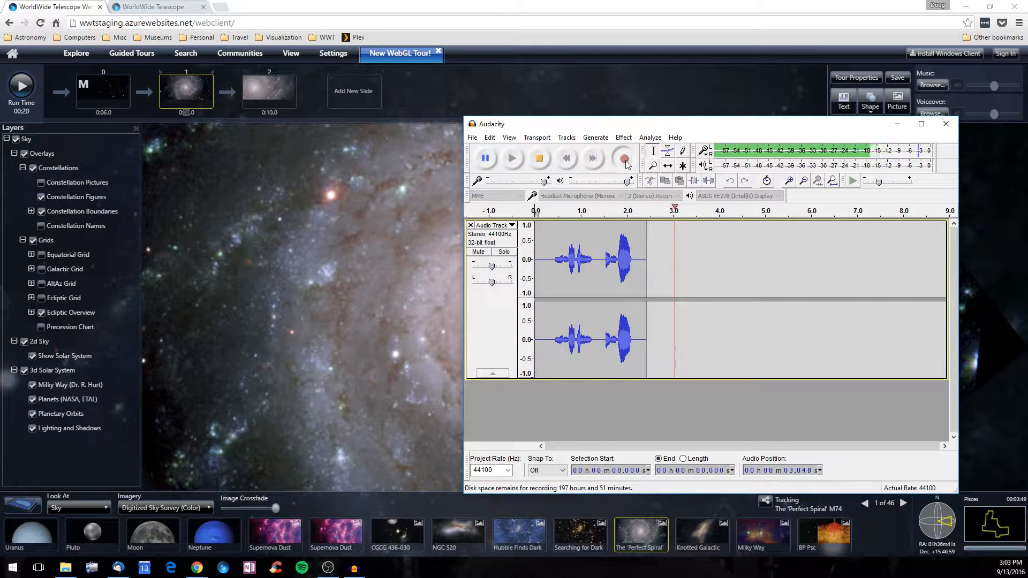
pyautogui.click(539, 160)
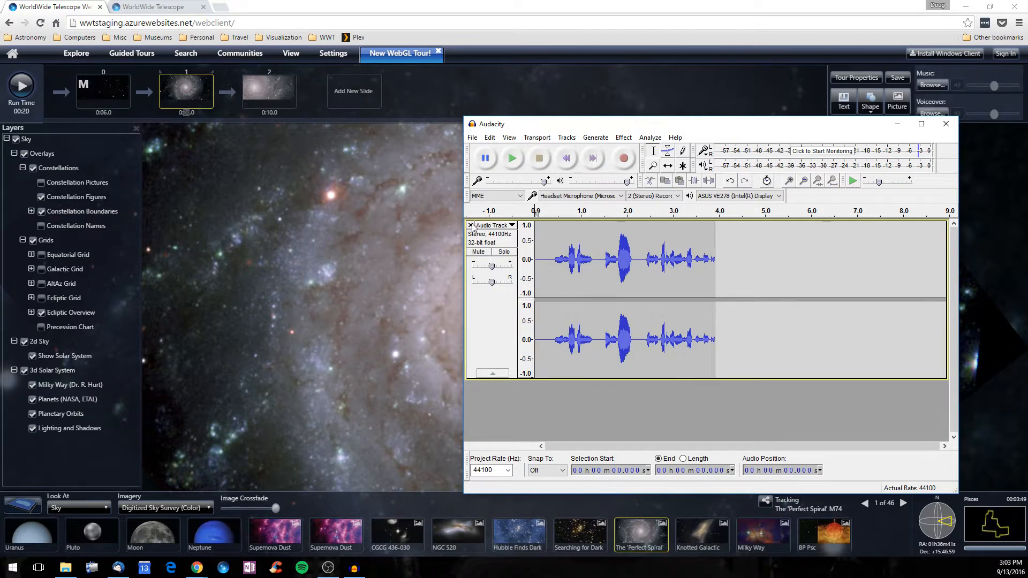
# - Delete the existing audio track and record a new voice narration clip about 3.5 seconds long
pyautogui.click(470, 226)
pyautogui.click(624, 159)
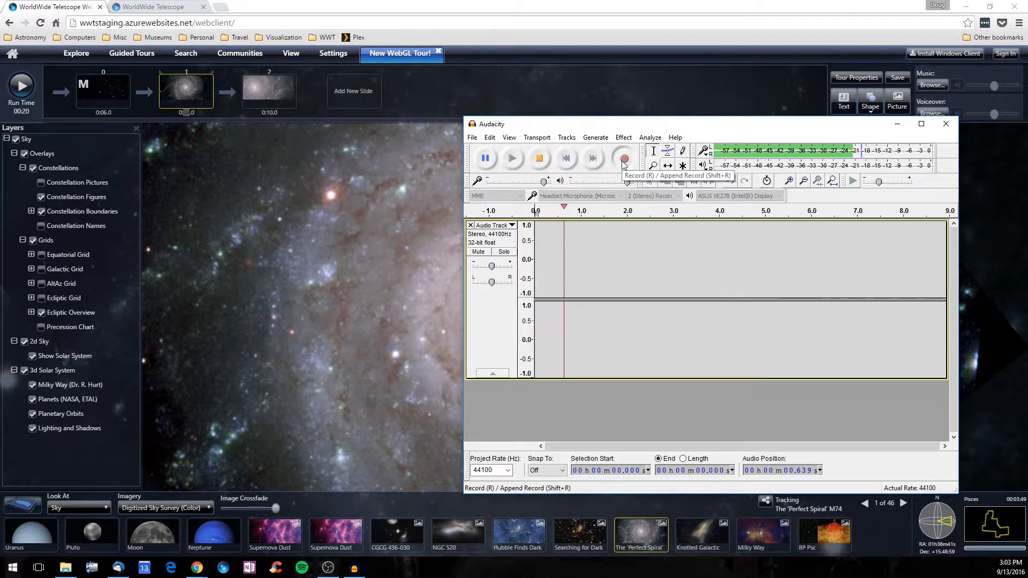
pyautogui.click(543, 158)
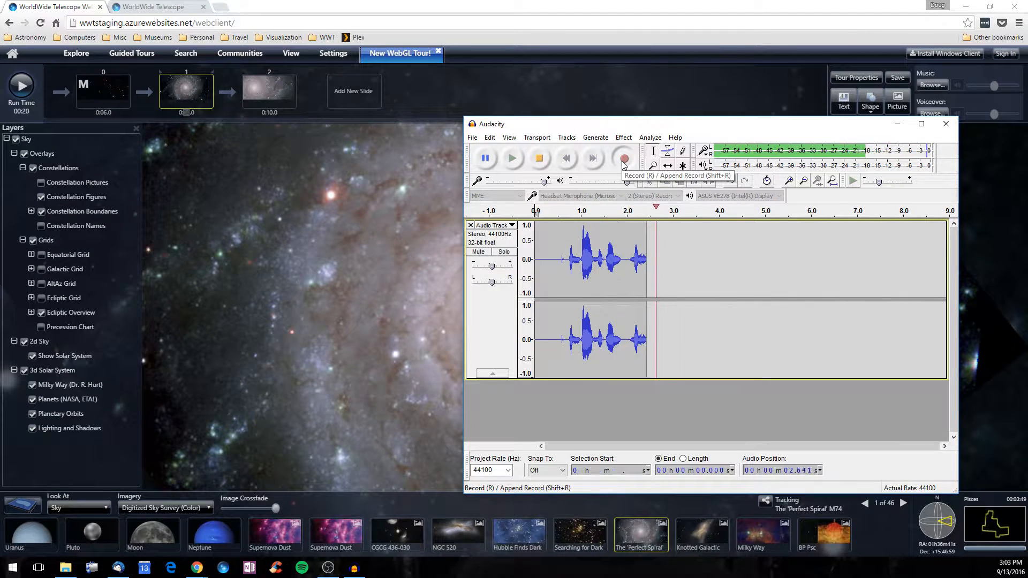
pyautogui.click(540, 158)
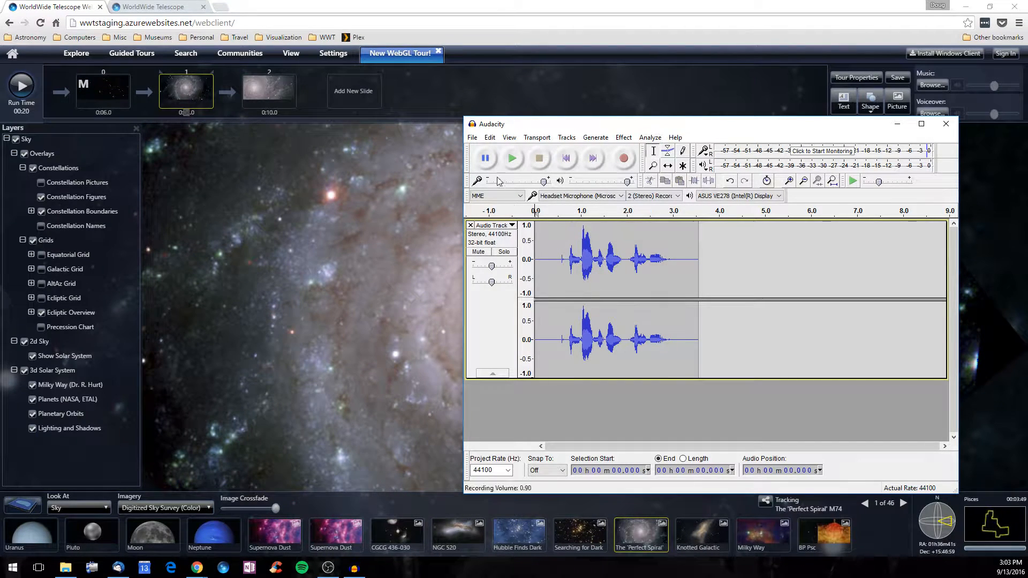
# - Export the narration as the MP3 file M74.mp3 in the Downloads folder, leaving the metadata blank
pyautogui.click(473, 138)
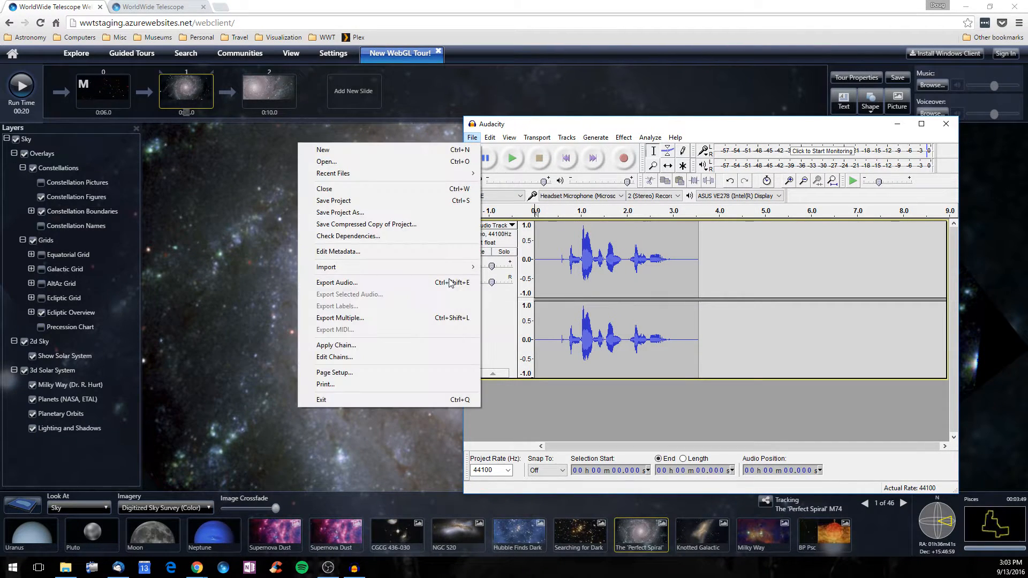
pyautogui.click(406, 284)
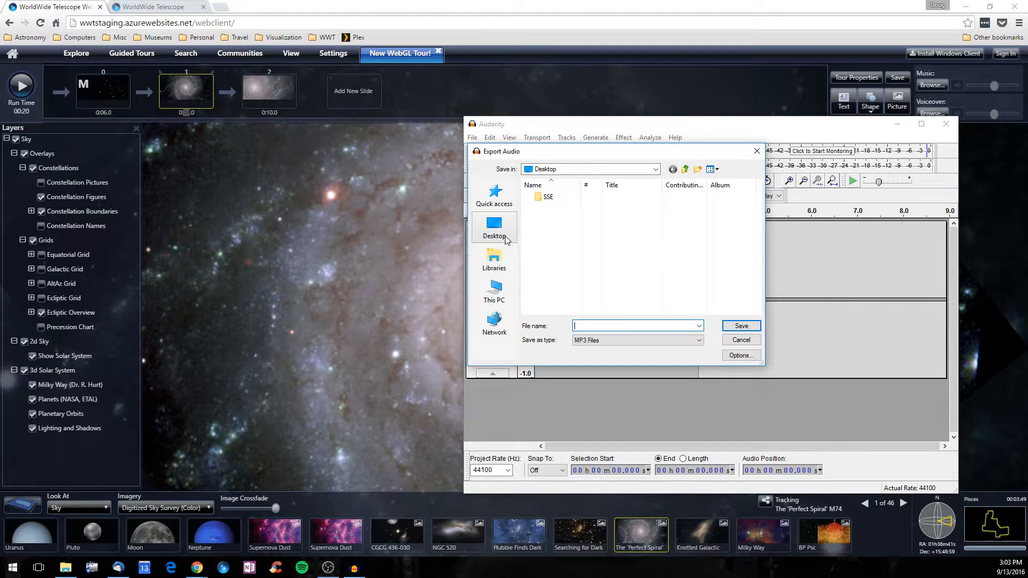
pyautogui.click(600, 169)
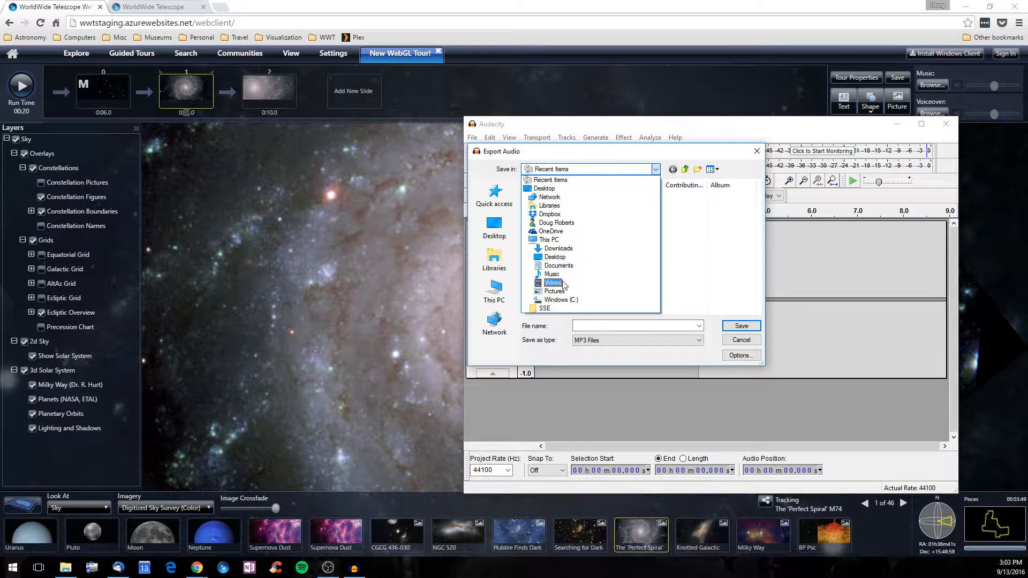
pyautogui.click(558, 249)
pyautogui.click(660, 324)
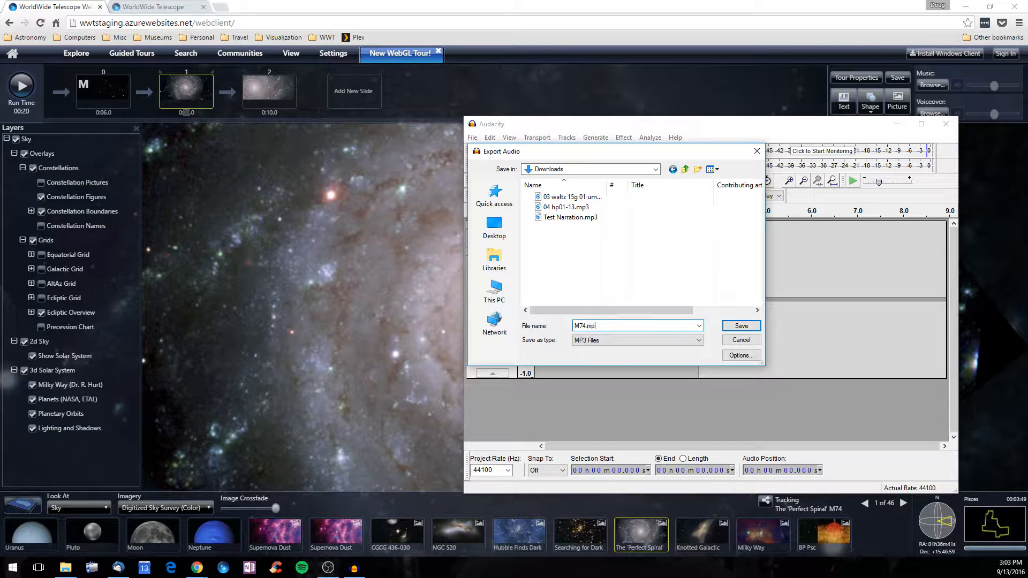
pyautogui.press('Return')
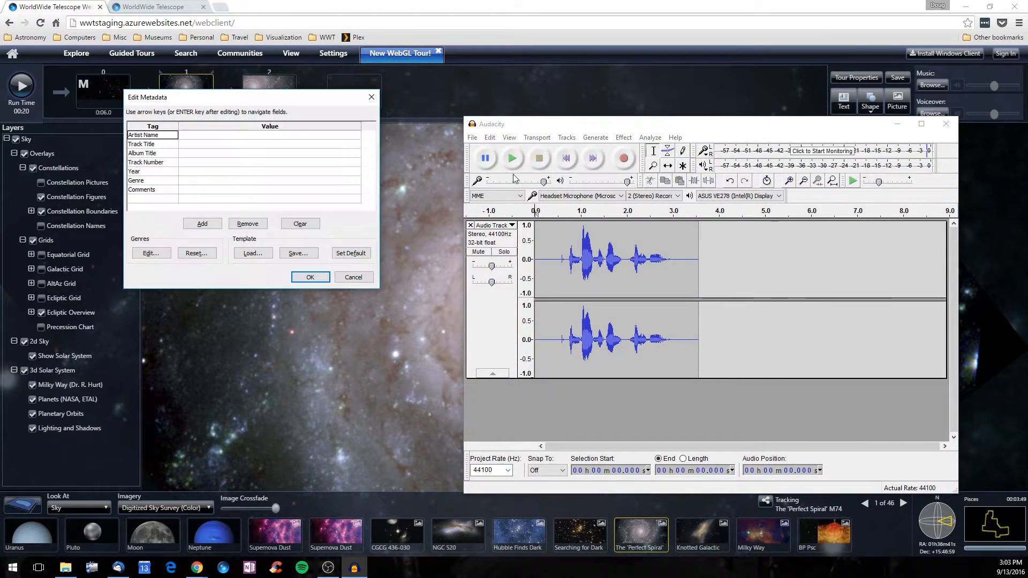
pyautogui.click(309, 277)
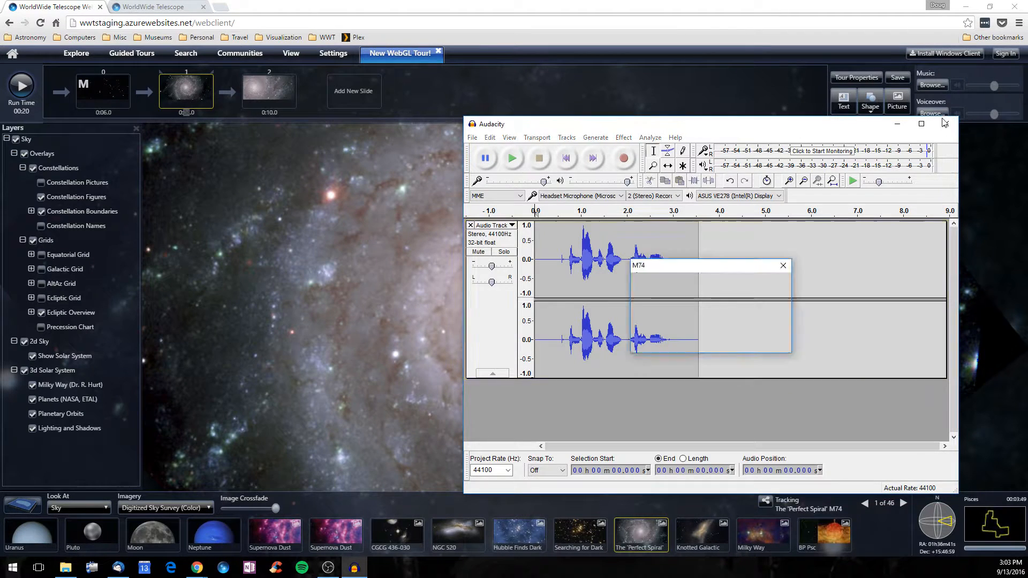
# - Switch back to WorldWide Telescope, add M74.mp3 as the second slide's voiceover, and select the first slide to view its audio settings
pyautogui.click(215, 86)
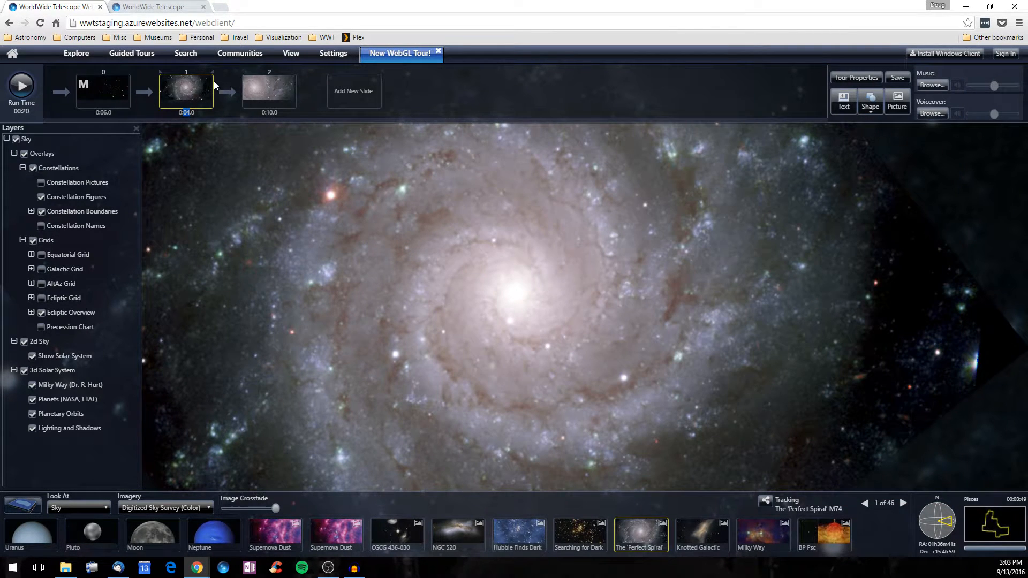
pyautogui.click(923, 113)
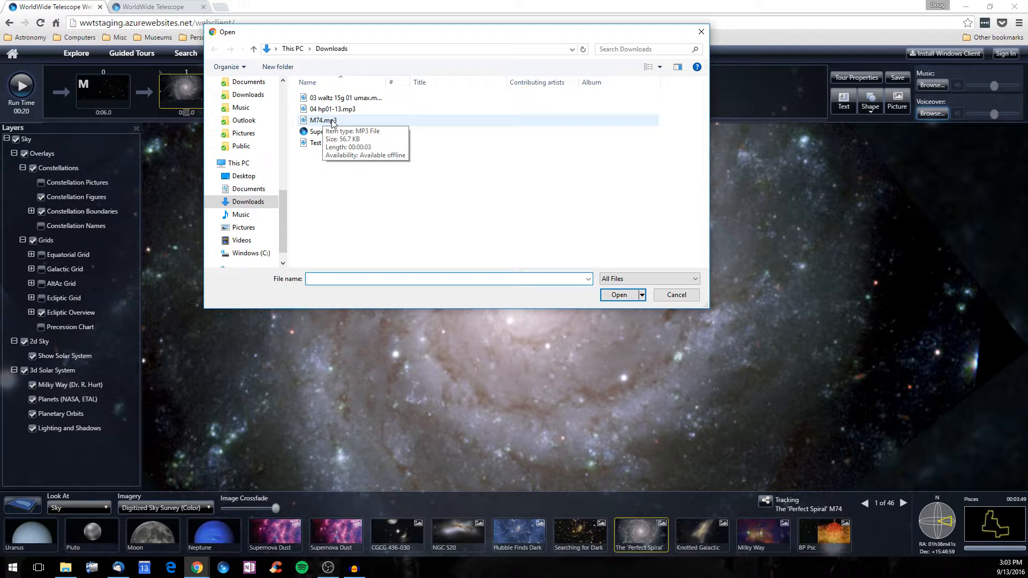
pyautogui.click(333, 121)
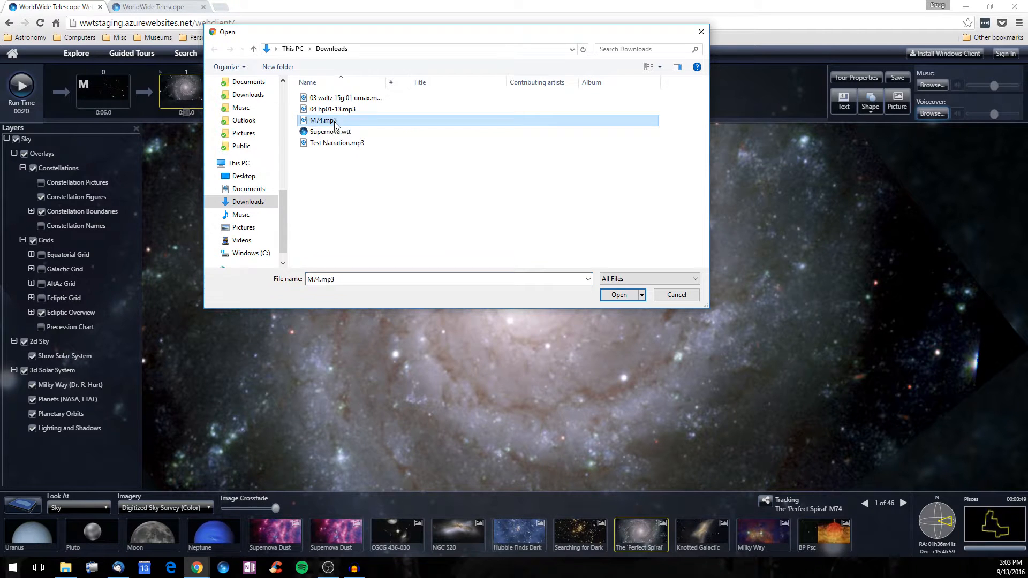
pyautogui.click(626, 298)
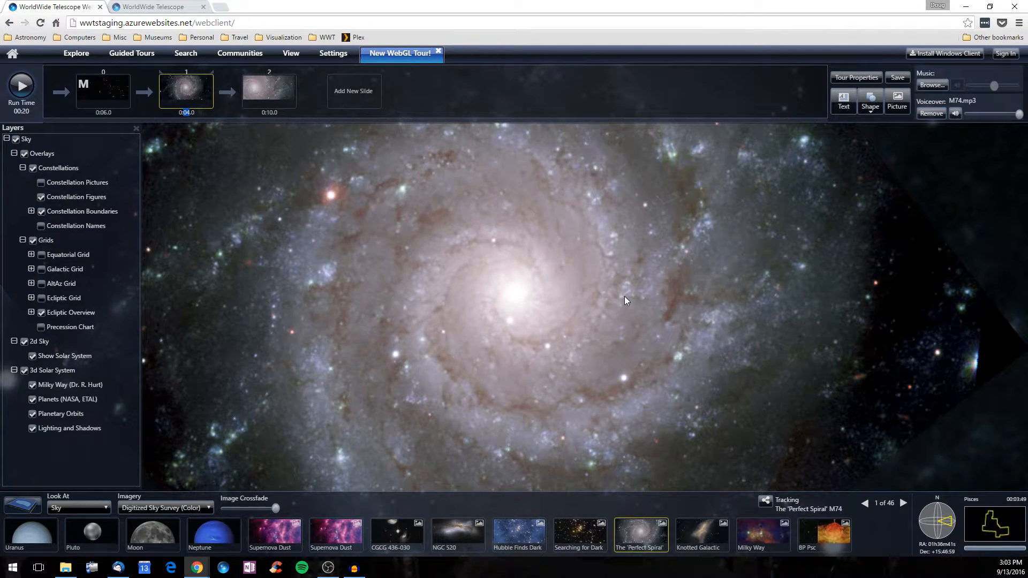
pyautogui.click(91, 103)
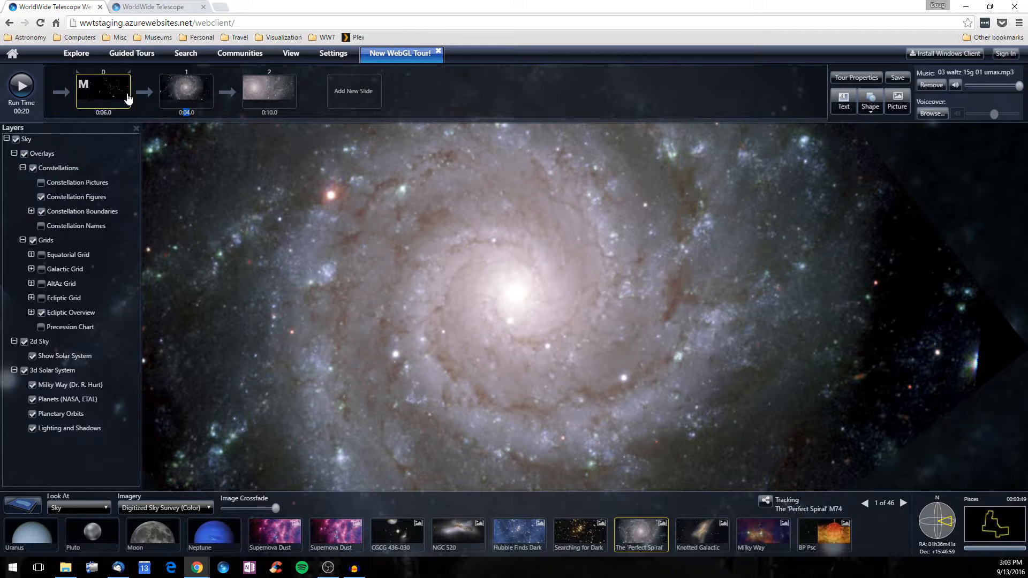
# - Set the third slide's duration to 6 seconds
pyautogui.click(277, 111)
pyautogui.click(290, 114)
pyautogui.click(290, 115)
pyautogui.click(290, 114)
pyautogui.click(289, 114)
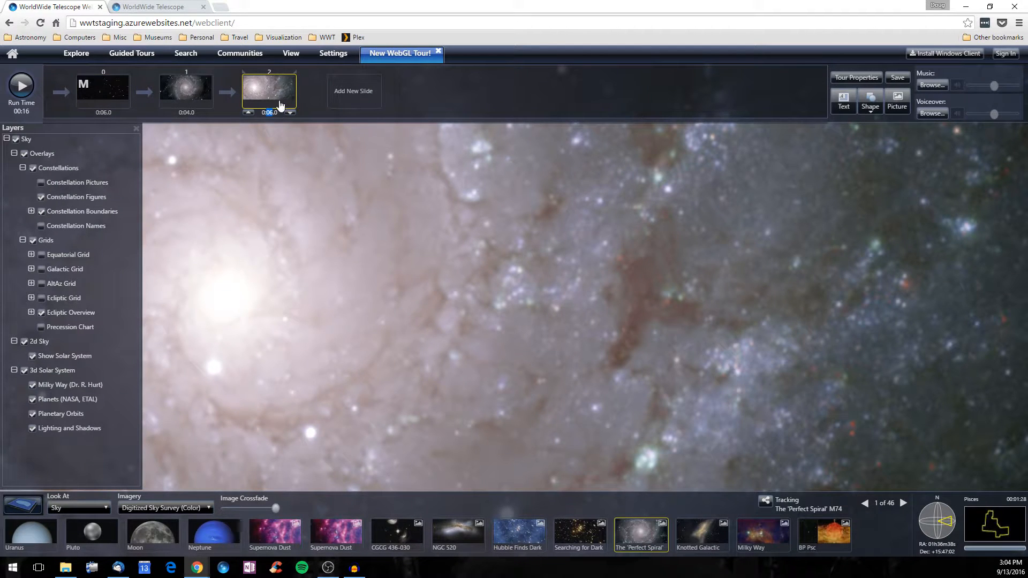
# - Switch to Audacity, delete the old audio track, and record a new voice narration clip about 3.7 seconds long
pyautogui.click(354, 568)
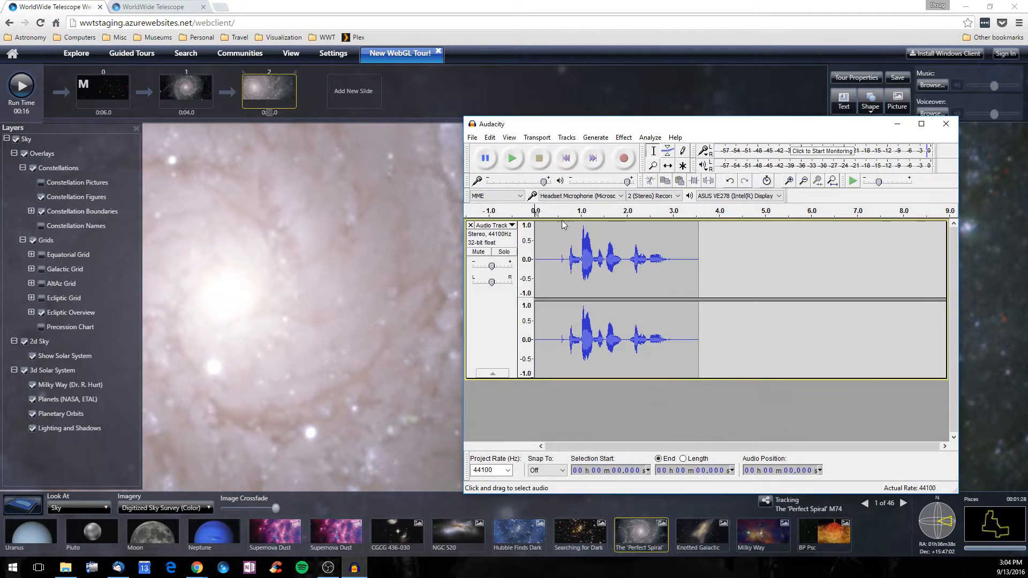
pyautogui.click(470, 225)
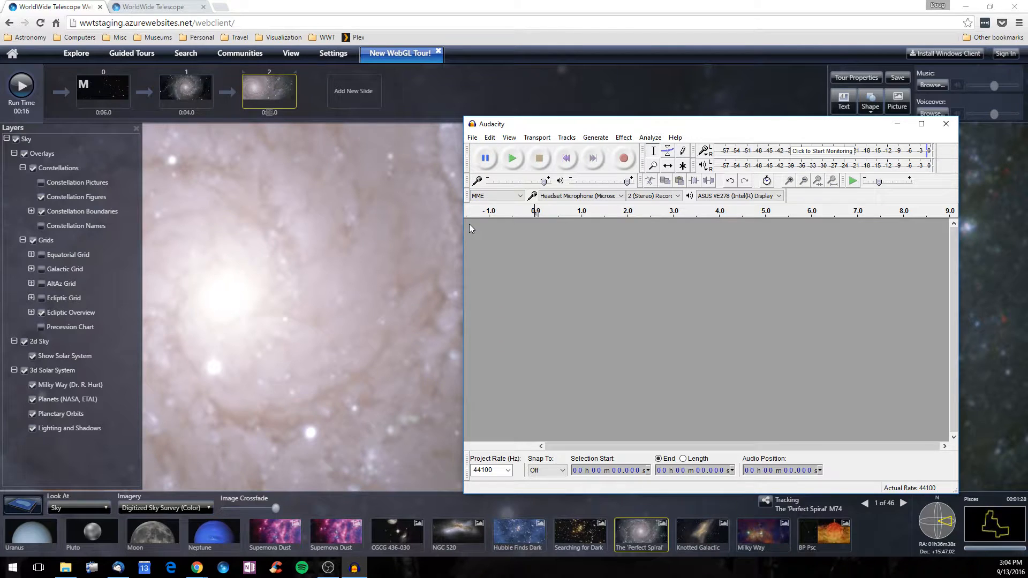
pyautogui.click(622, 159)
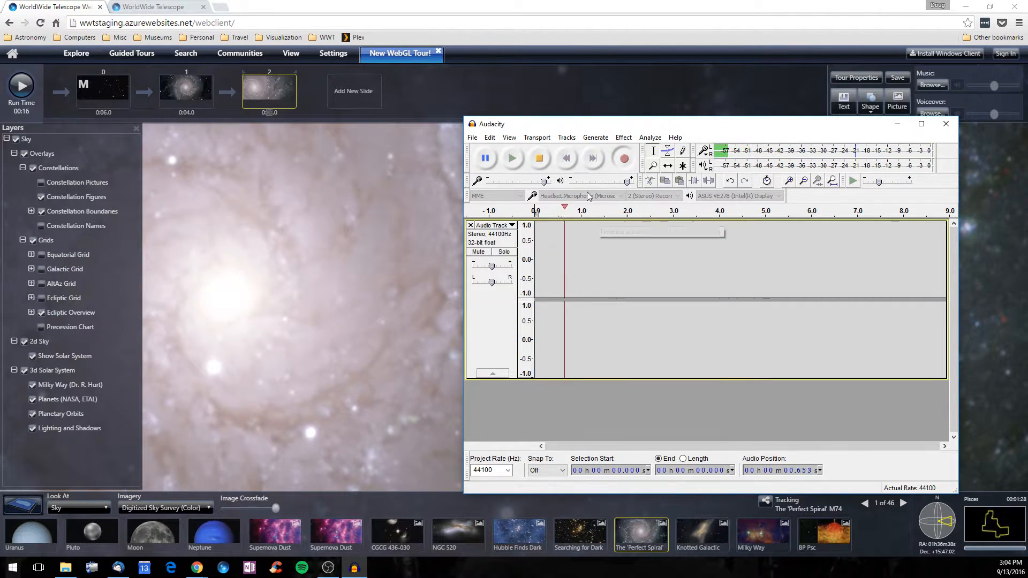
pyautogui.click(471, 225)
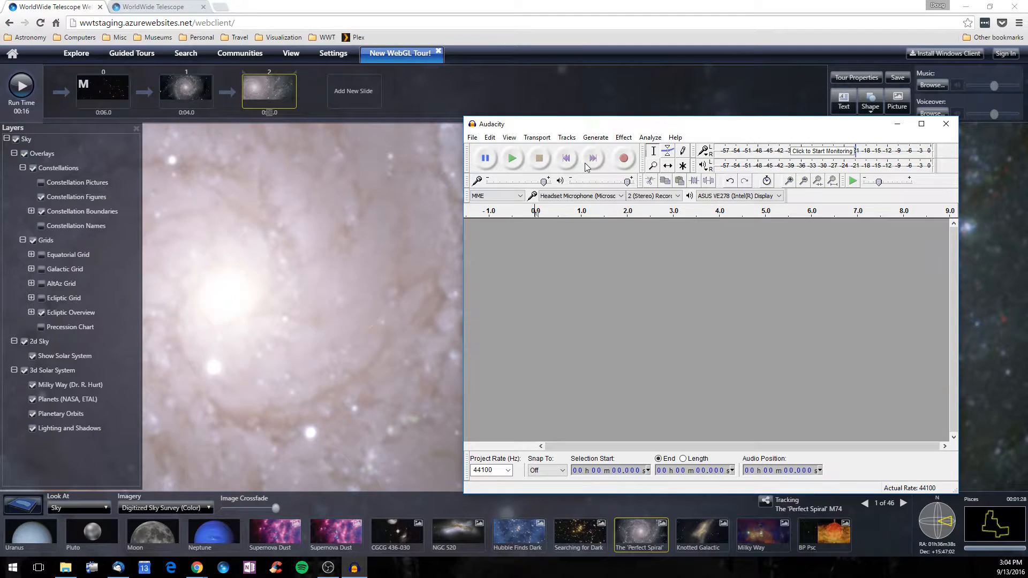
pyautogui.click(623, 159)
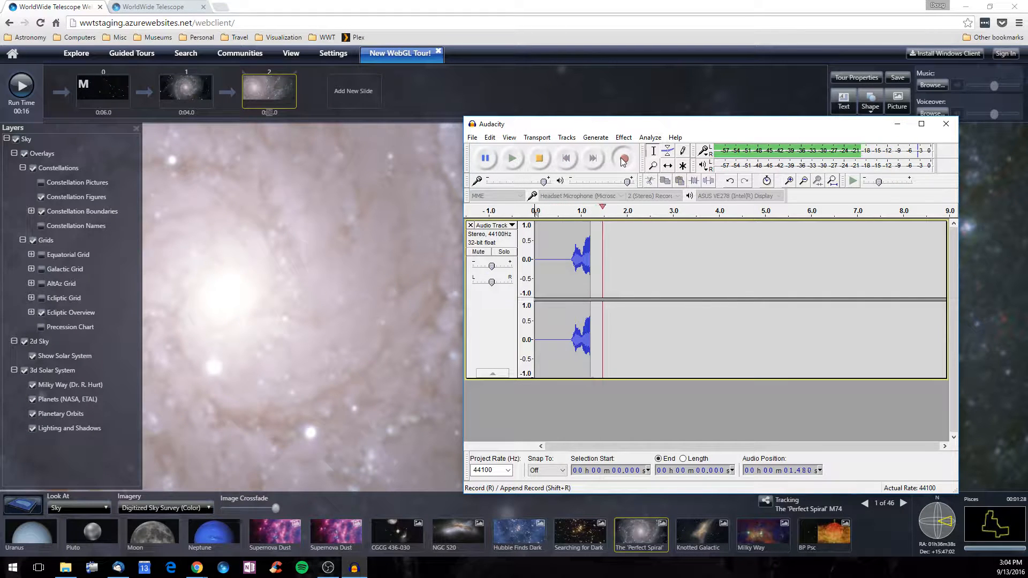
pyautogui.click(539, 158)
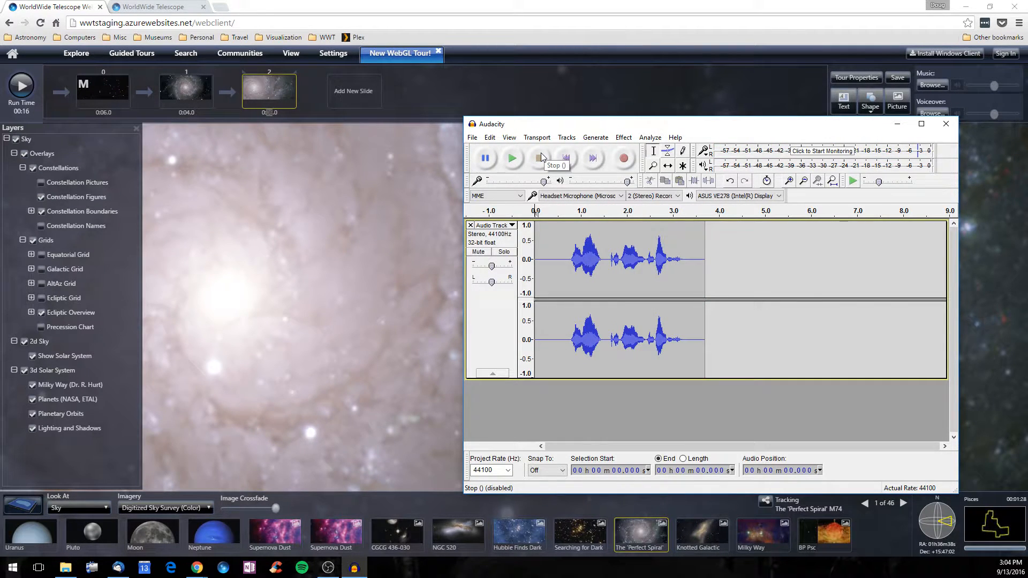
# - Export the new narration as the MP3 file Explore Galaxy in the Downloads folder, leaving the metadata blank
pyautogui.click(472, 123)
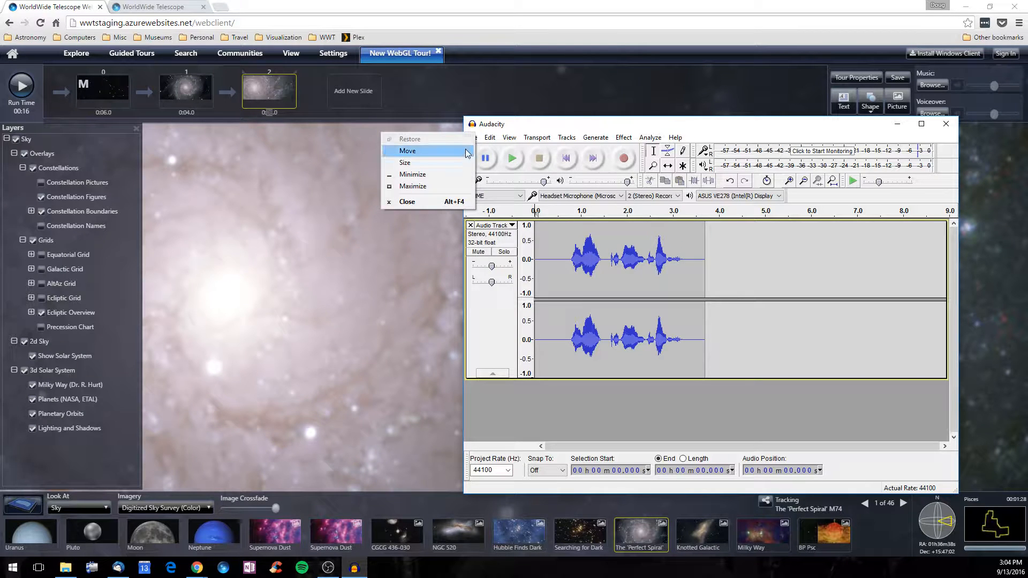
pyautogui.click(472, 137)
pyautogui.click(472, 137)
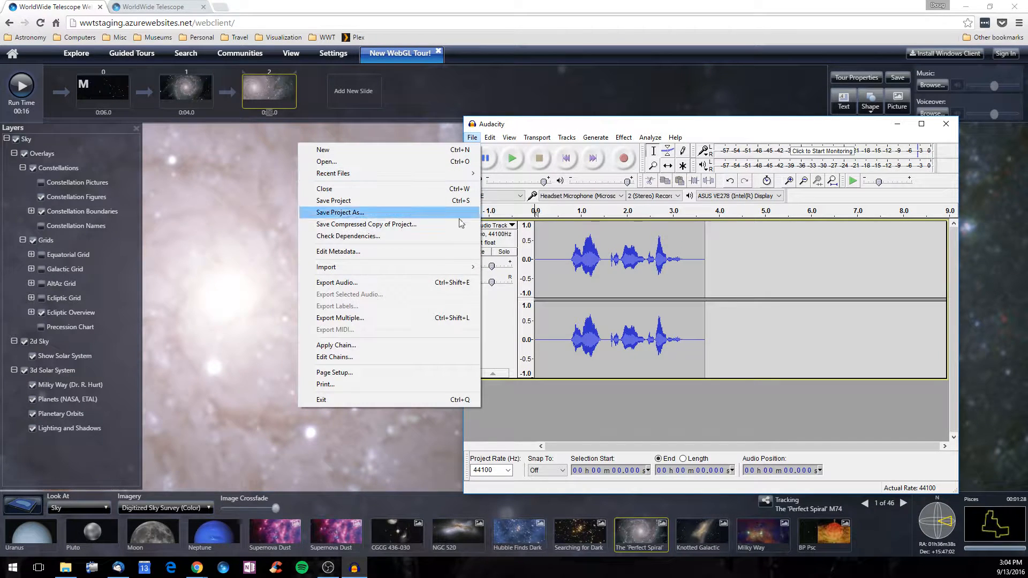
pyautogui.click(420, 282)
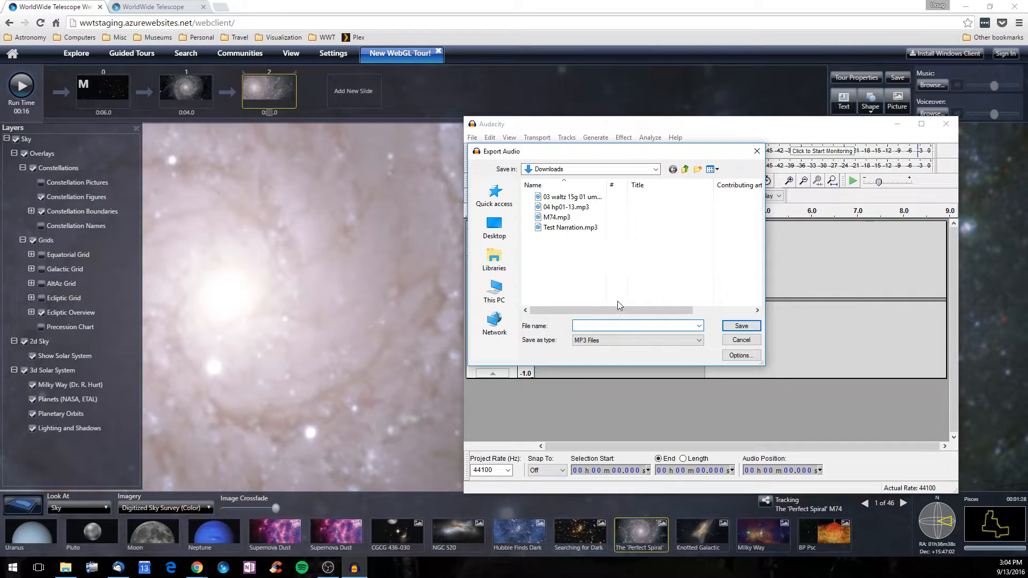
pyautogui.write('E')
pyautogui.press('Return')
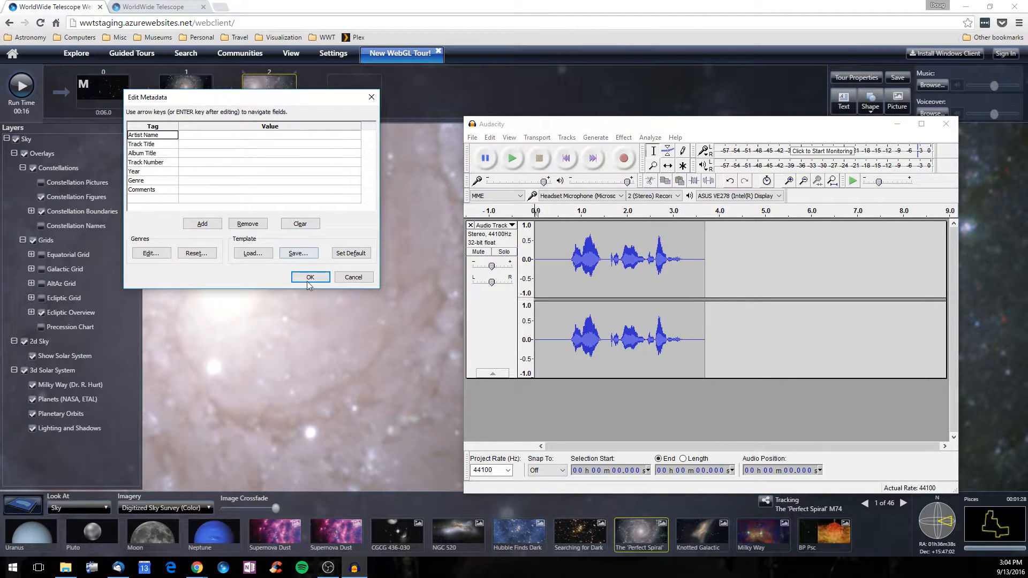
pyautogui.click(307, 275)
# - Return to WorldWide Telescope, add Explore Galaxy.mp3 as the third slide's voiceover, and play the tour to check it
pyautogui.click(898, 124)
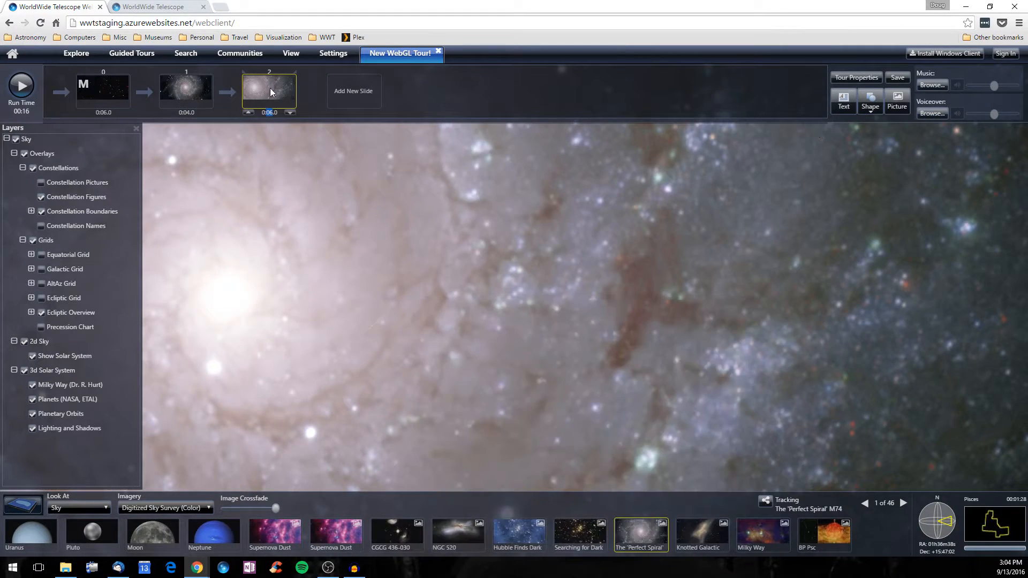
pyautogui.click(925, 113)
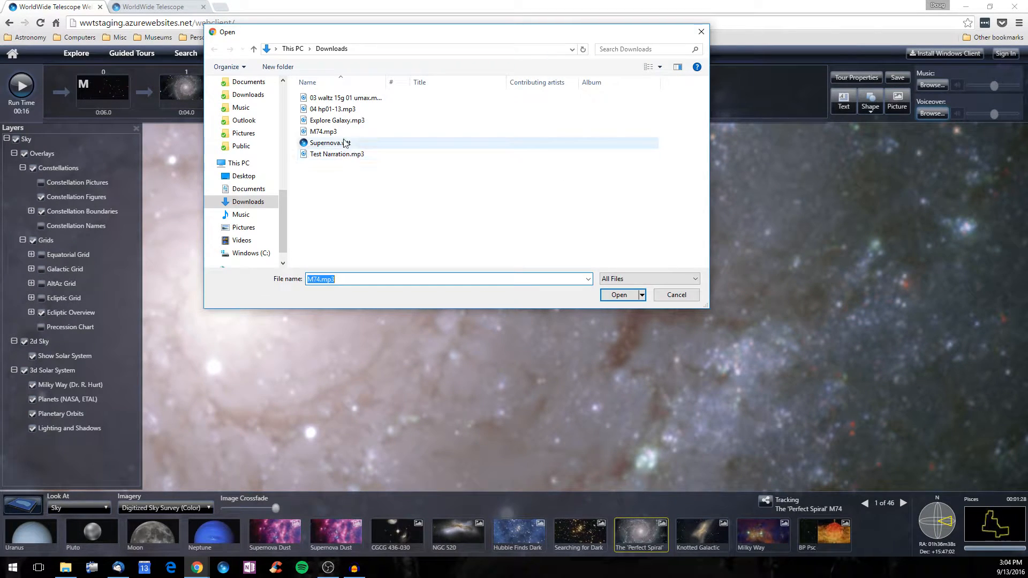
pyautogui.click(342, 121)
pyautogui.click(619, 295)
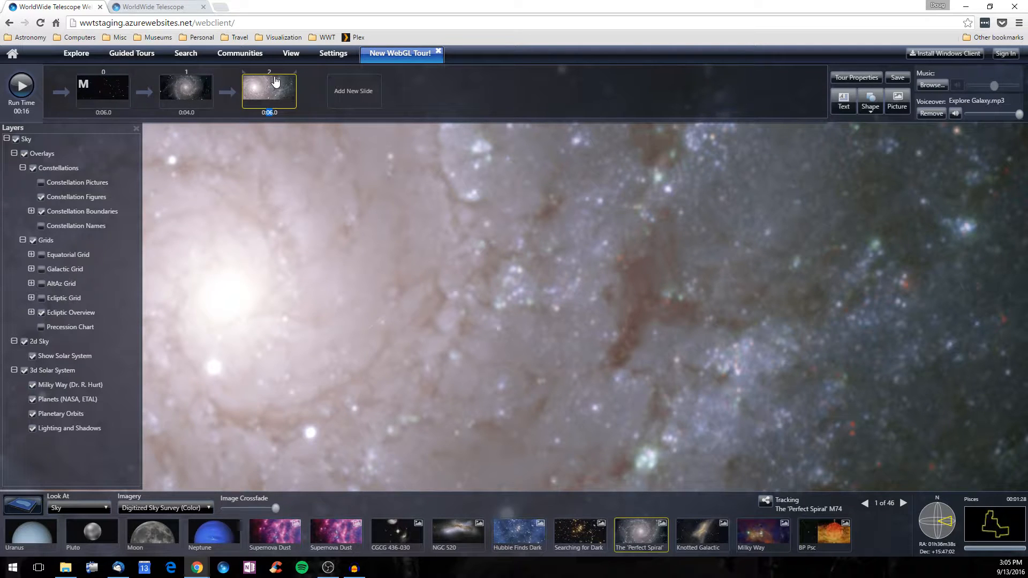
pyautogui.click(20, 86)
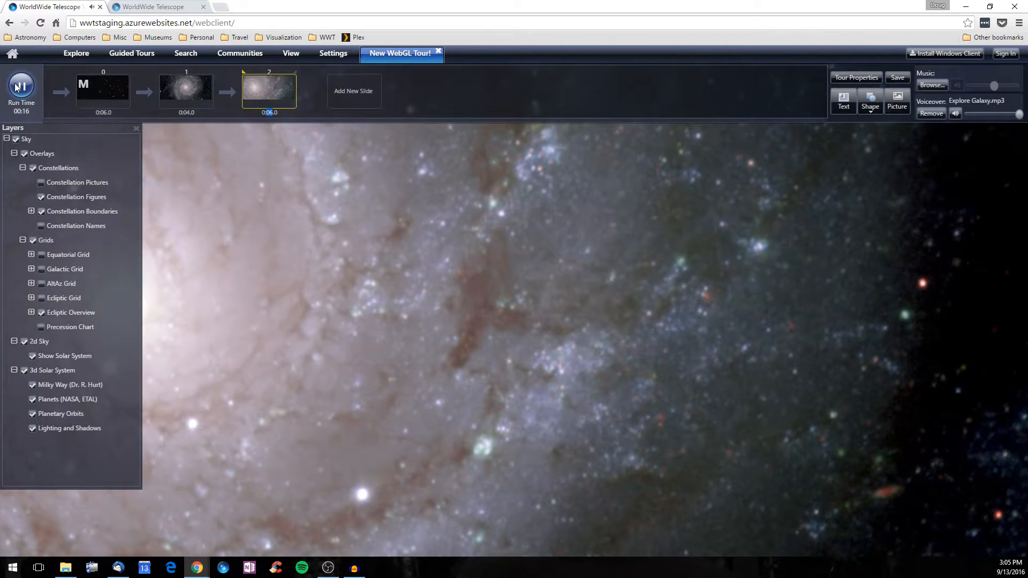
pyautogui.click(23, 89)
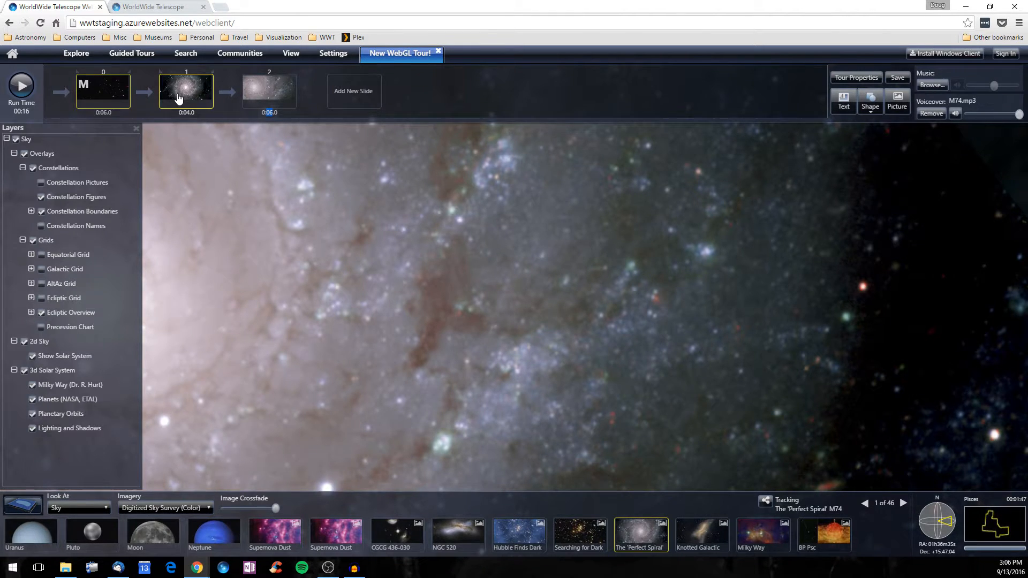
# - On the second slide, start a text overlay reading "M74 galaxy"
pyautogui.click(178, 99)
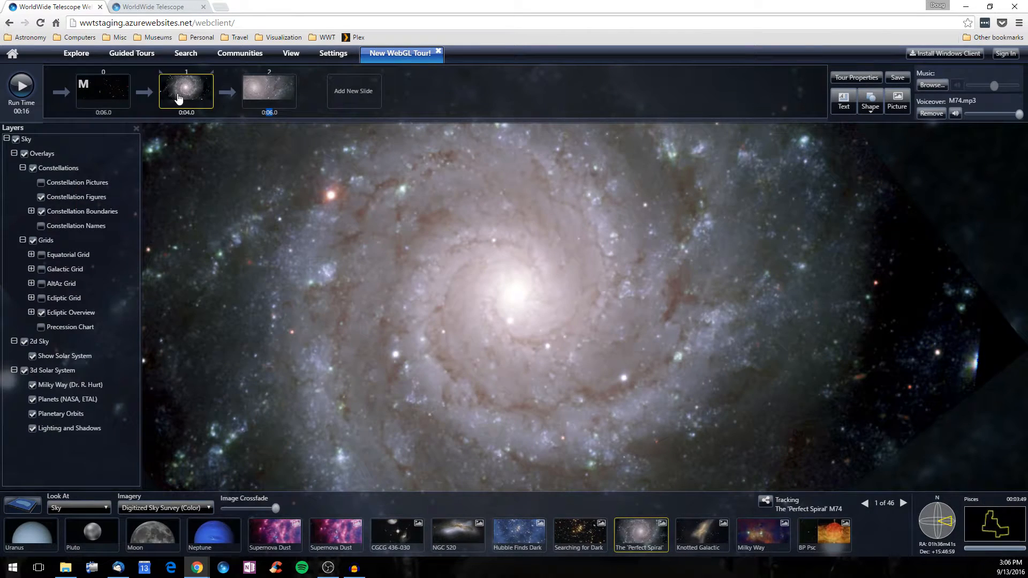
pyautogui.click(844, 104)
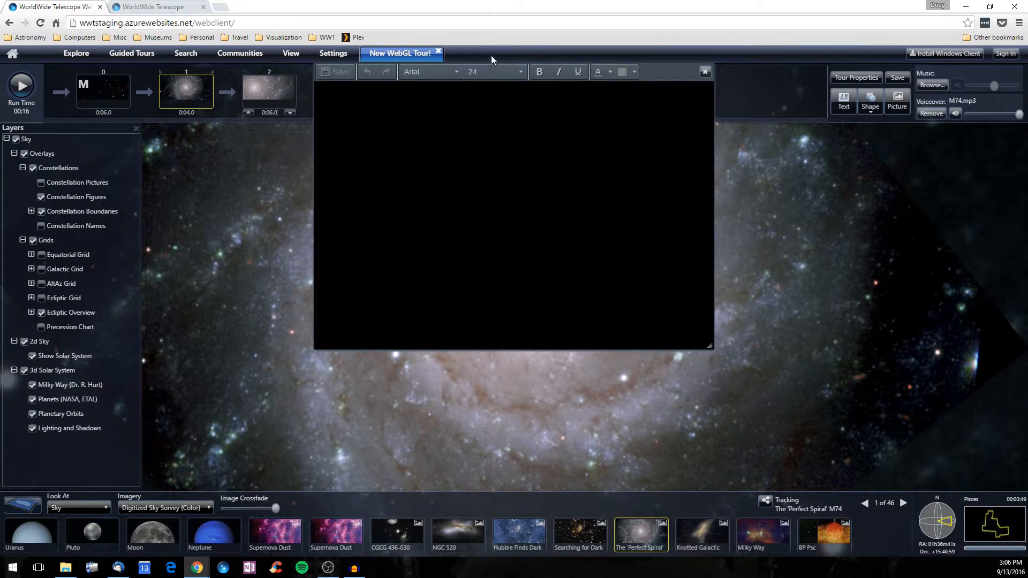
pyautogui.write('M74 Gla')
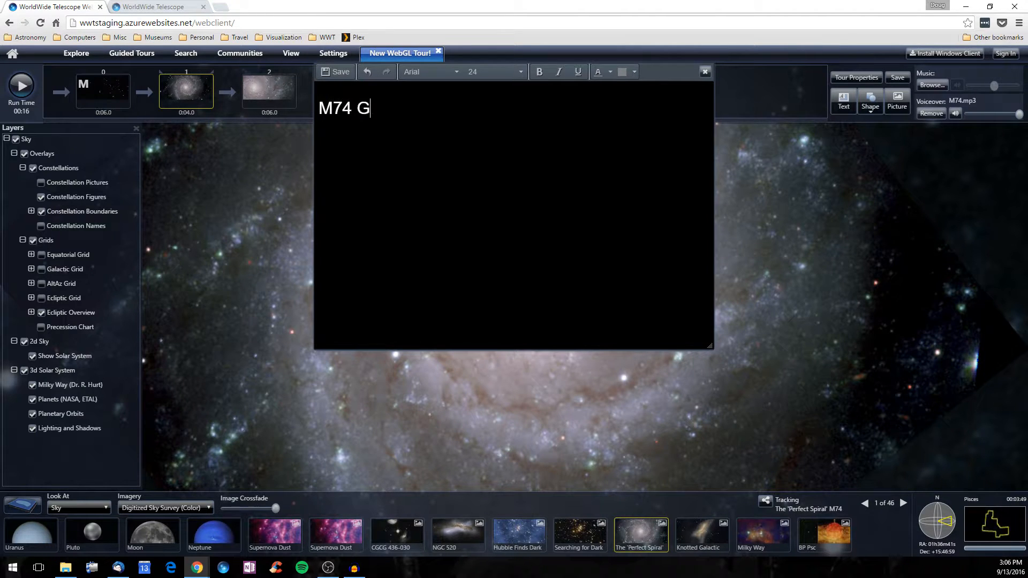
pyautogui.press('BackSpace')
pyautogui.press('BackSpace')
pyautogui.press('BackSpace')
pyautogui.write('galaxy')
# - Set the M74 galaxy text to 32 pt, color it yellow, and save it onto the slide
pyautogui.click(519, 73)
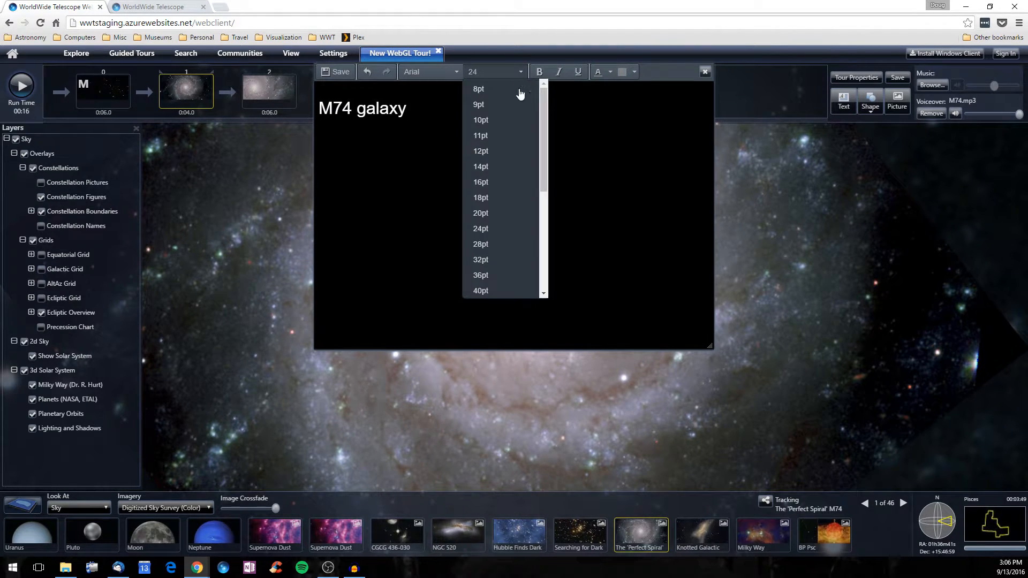
pyautogui.click(503, 259)
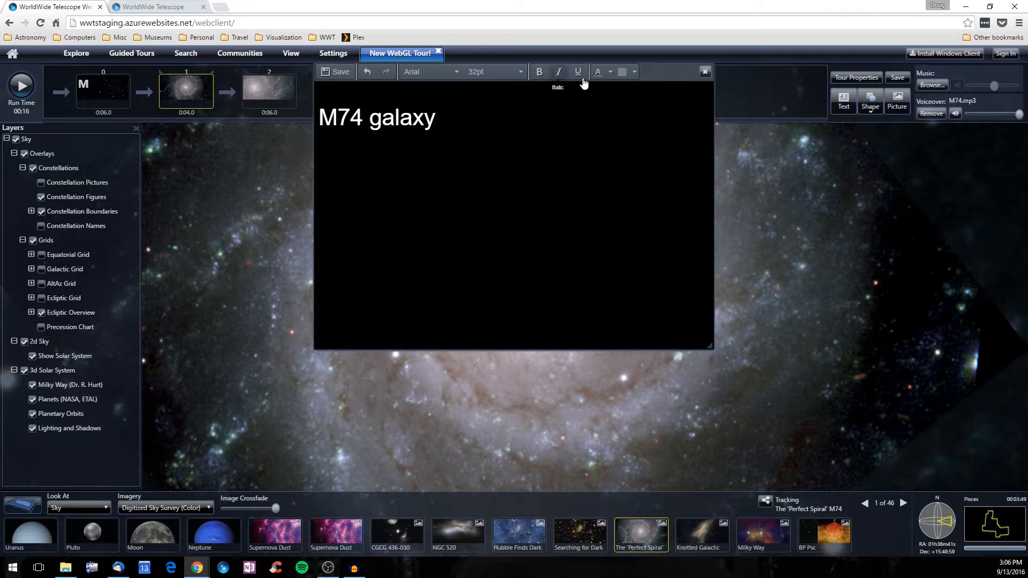
pyautogui.click(609, 76)
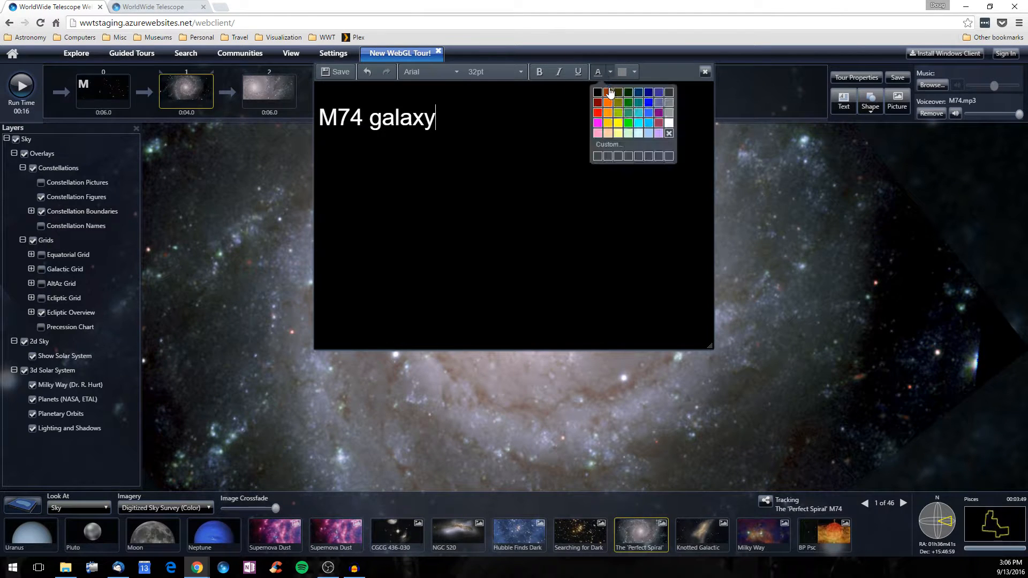
pyautogui.click(619, 131)
pyautogui.click(340, 76)
# - Move the M74 galaxy text slightly lower, below the galaxy's bright core
pyautogui.click(530, 320)
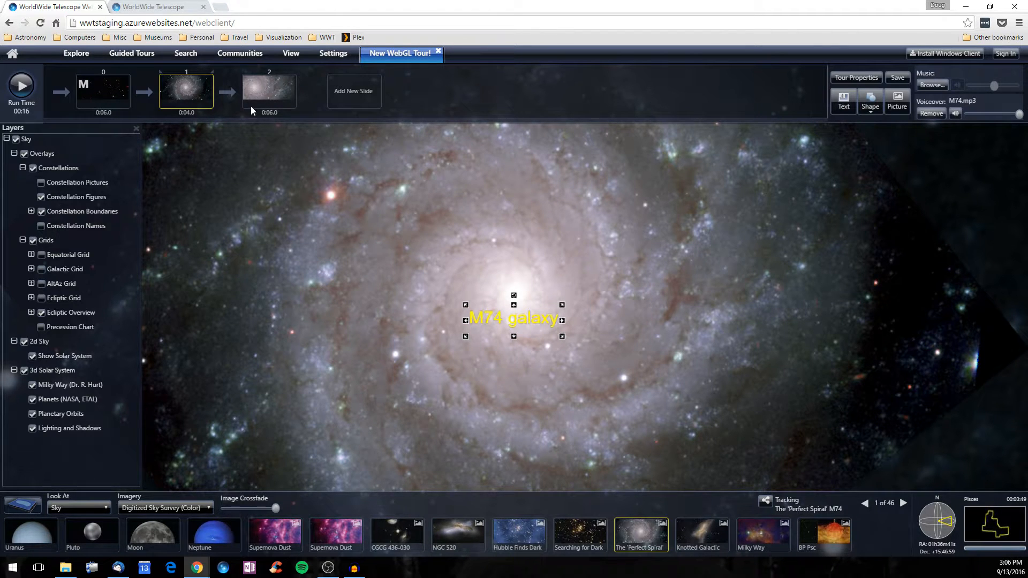
pyautogui.click(165, 5)
pyautogui.click(65, 5)
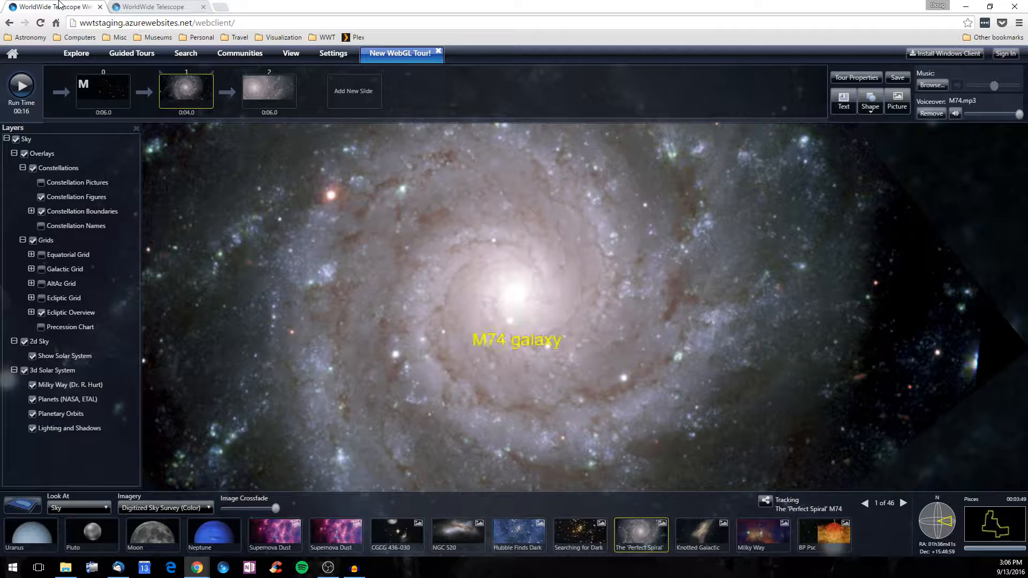
pyautogui.click(544, 342)
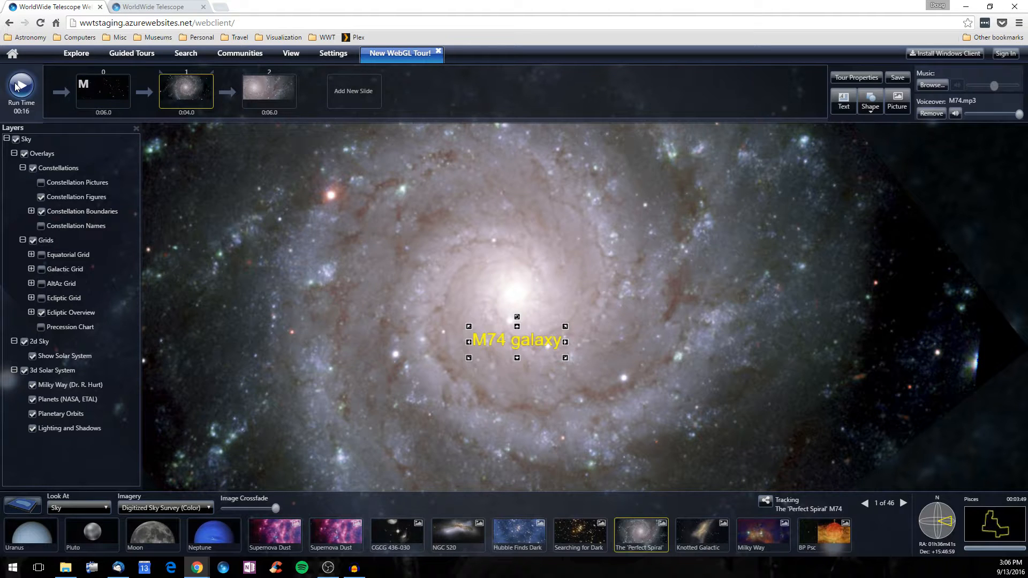
# - Show the third slide's view and start a new text overlay reading "Exploring the galaxy"
pyautogui.click(271, 87)
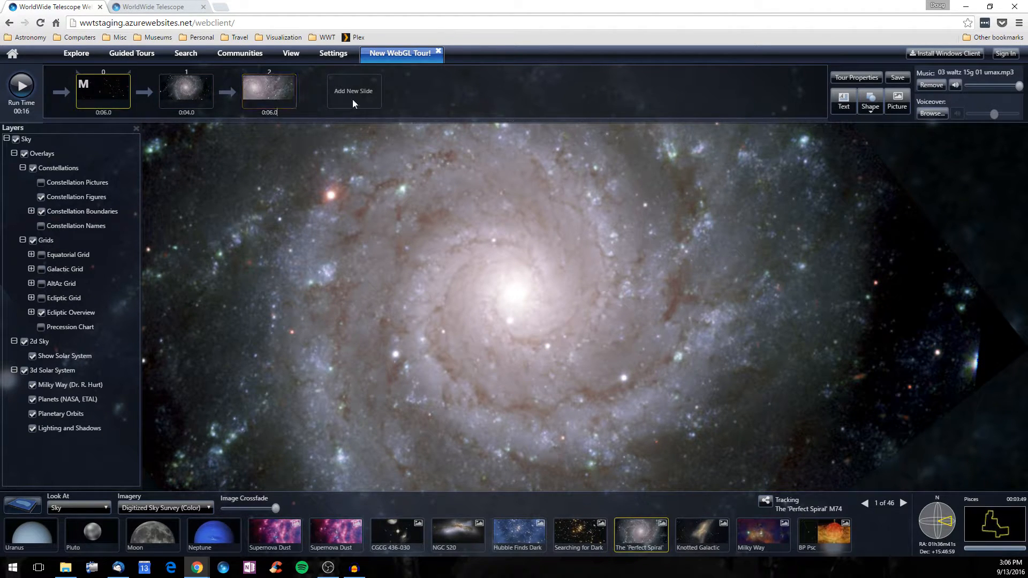
pyautogui.doubleClick(265, 103)
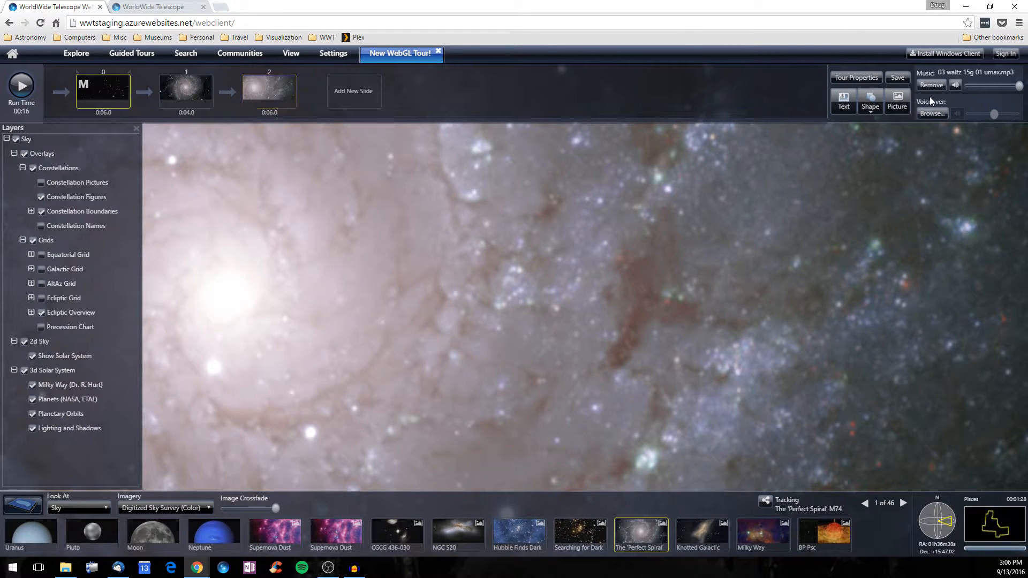
pyautogui.click(844, 102)
pyautogui.write('Ex[;')
pyautogui.press('BackSpace')
pyautogui.press('BackSpace')
pyautogui.write('pl')
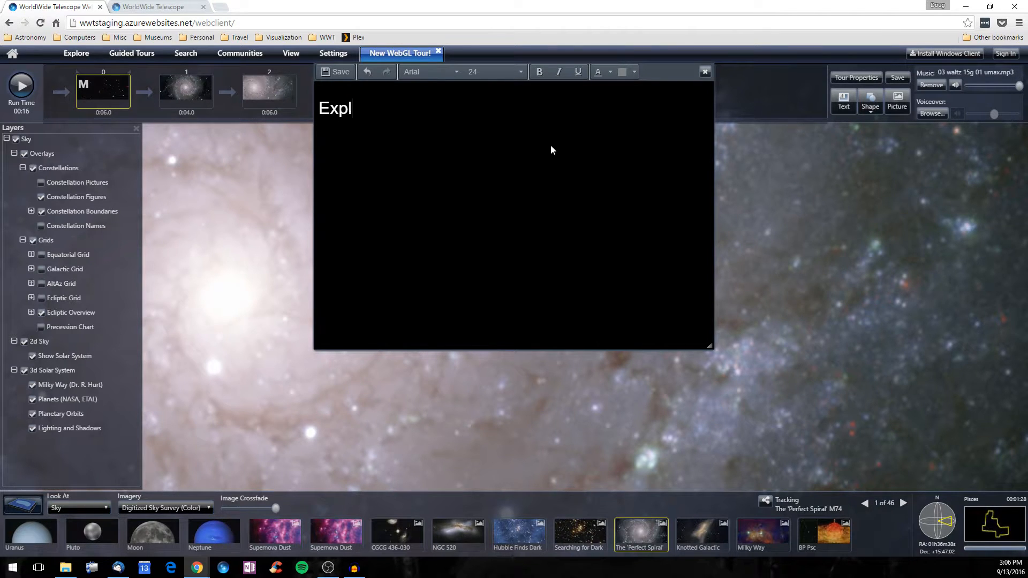
pyautogui.write('oring the galaxy')
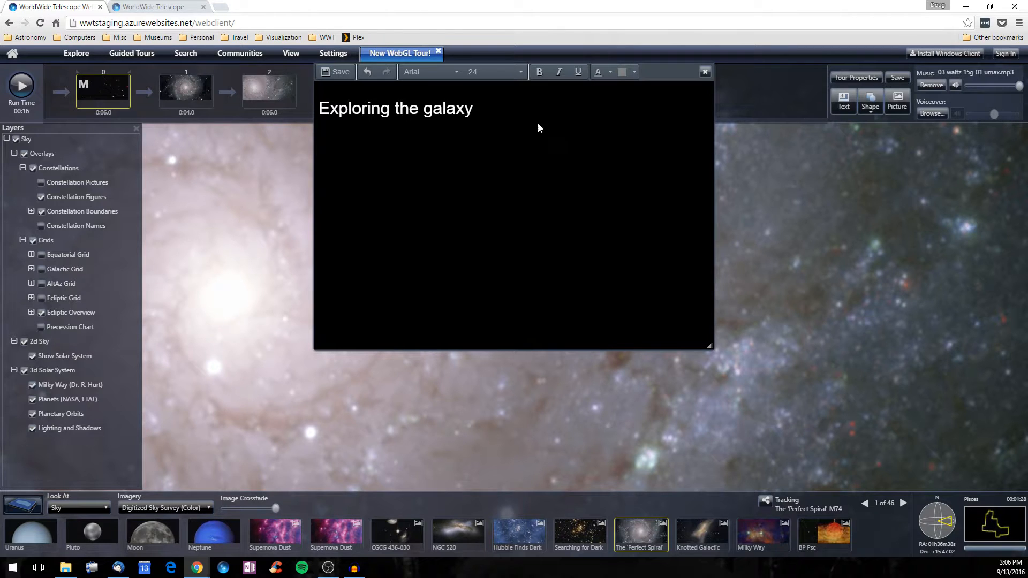
# - Color the Exploring the galaxy text yellow, set it to 28 pt, and save it onto the slide
pyautogui.click(599, 74)
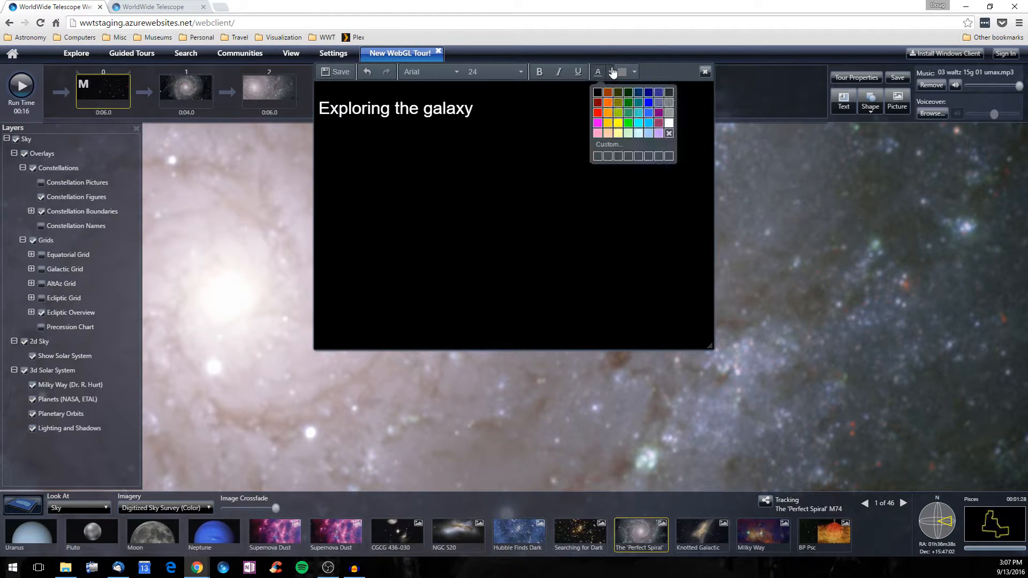
pyautogui.click(619, 124)
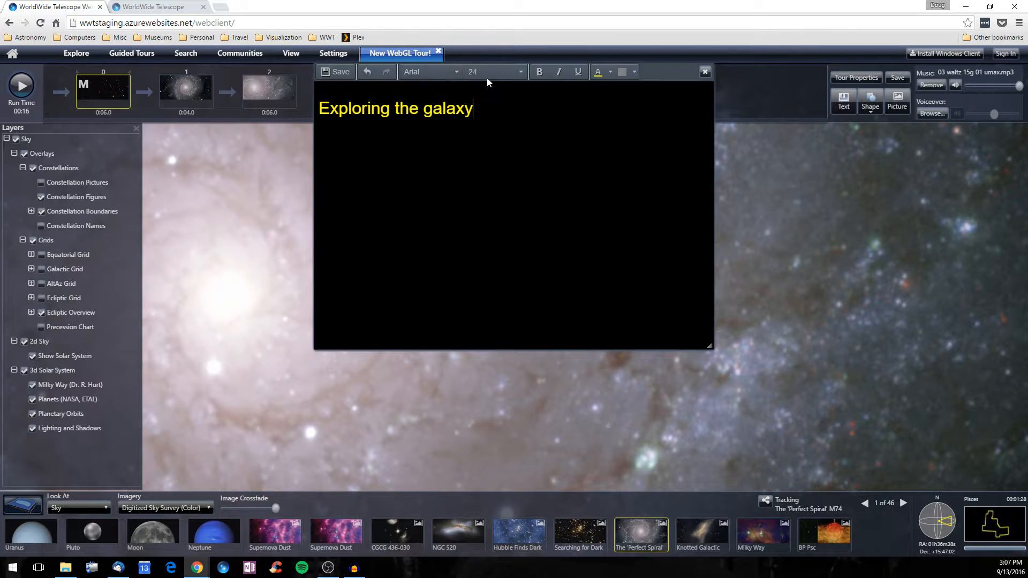
pyautogui.click(518, 73)
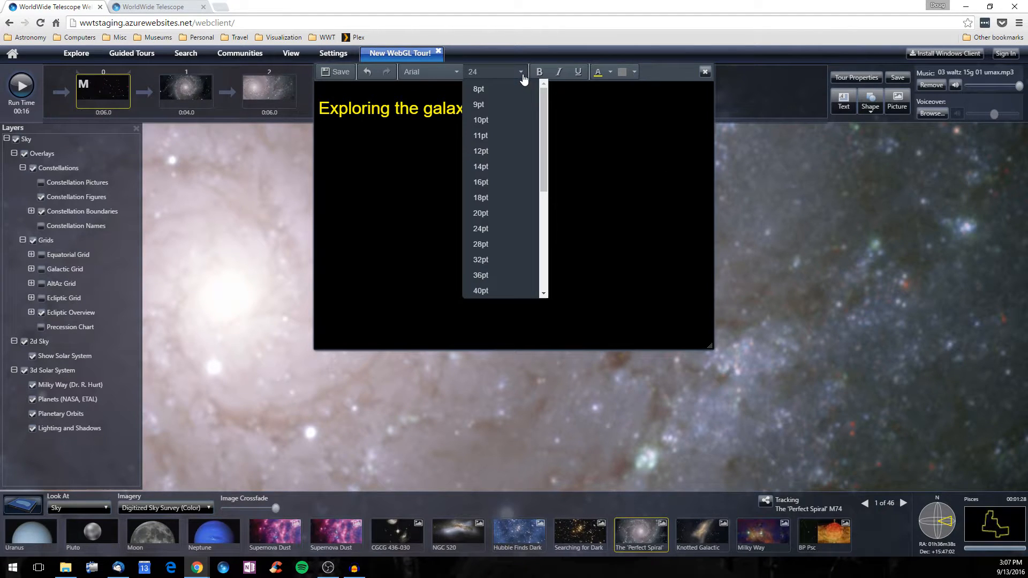
pyautogui.click(505, 247)
pyautogui.click(339, 72)
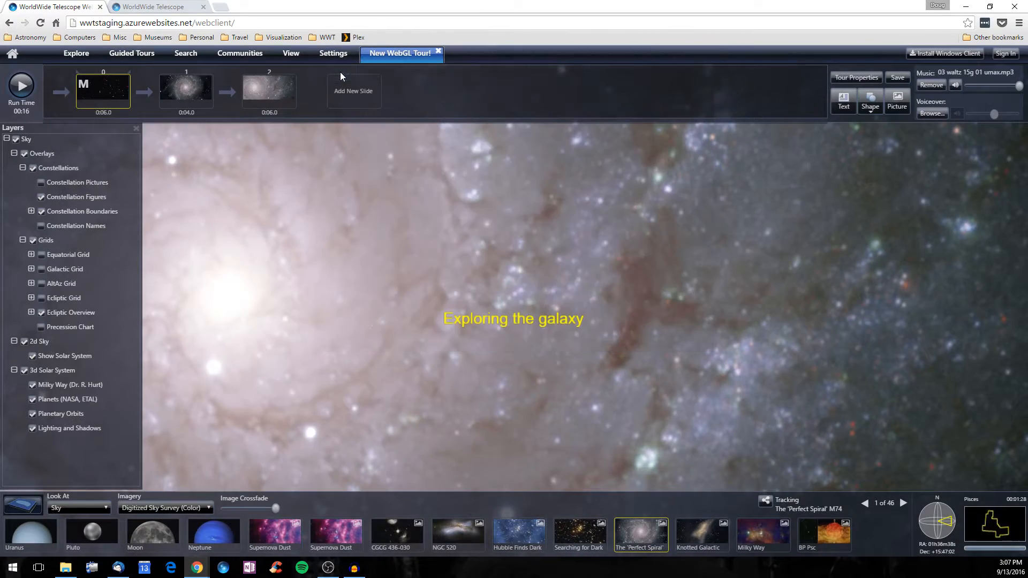
# - Play the tour and step through its slides to check on which ones the Exploring the galaxy text appears
pyautogui.click(21, 86)
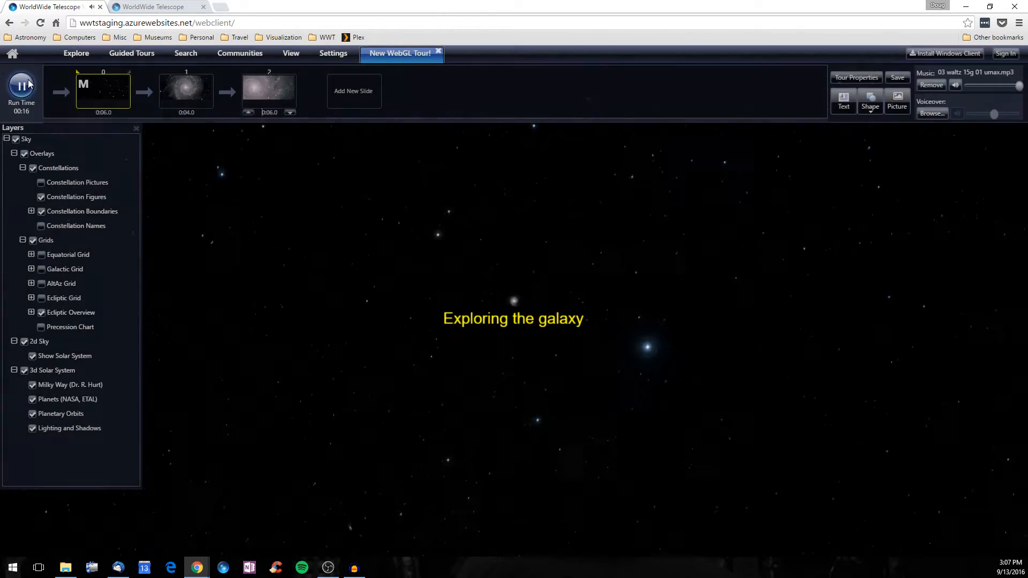
pyautogui.click(29, 84)
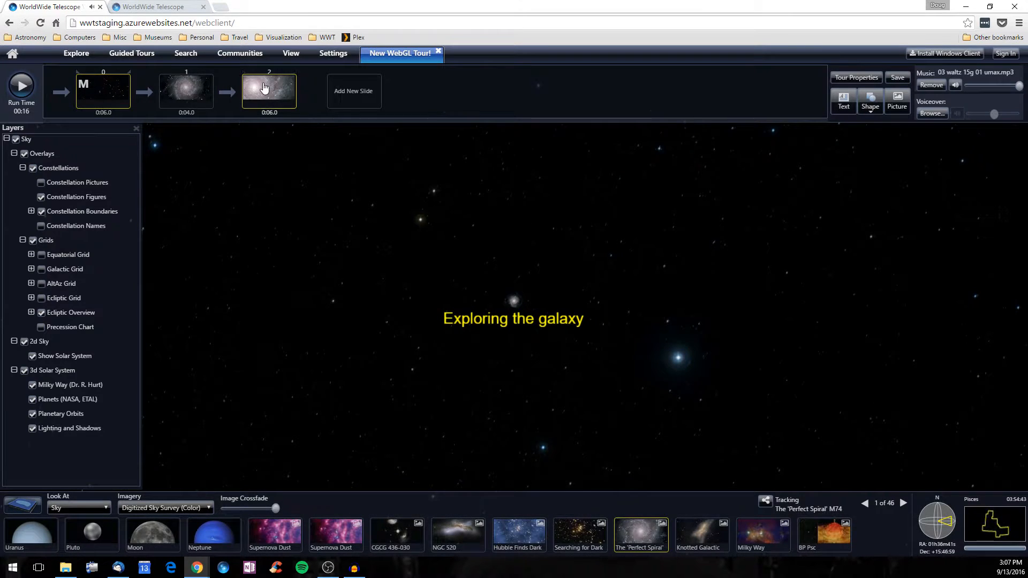
pyautogui.click(284, 91)
pyautogui.click(179, 85)
pyautogui.click(126, 90)
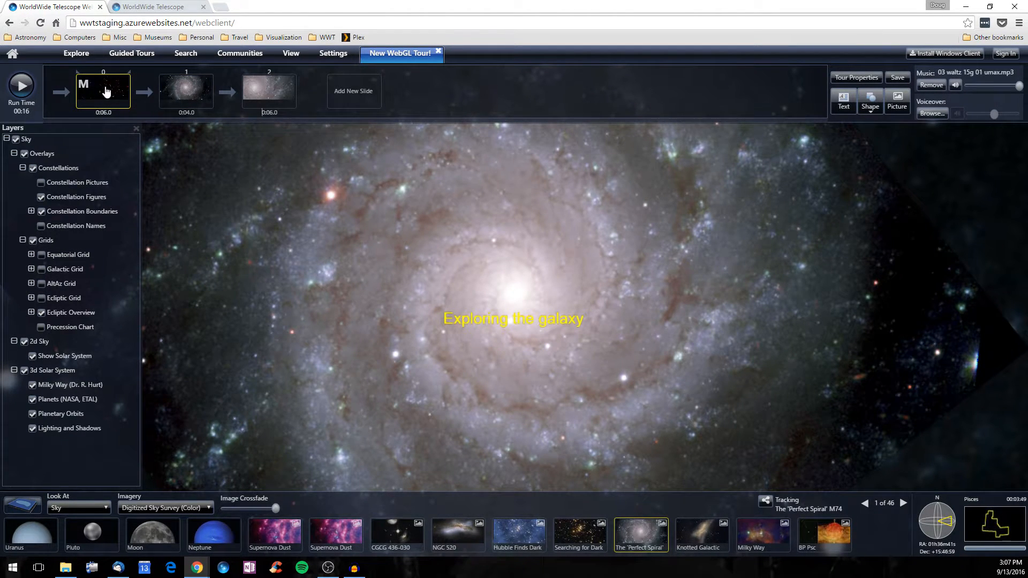
pyautogui.click(24, 90)
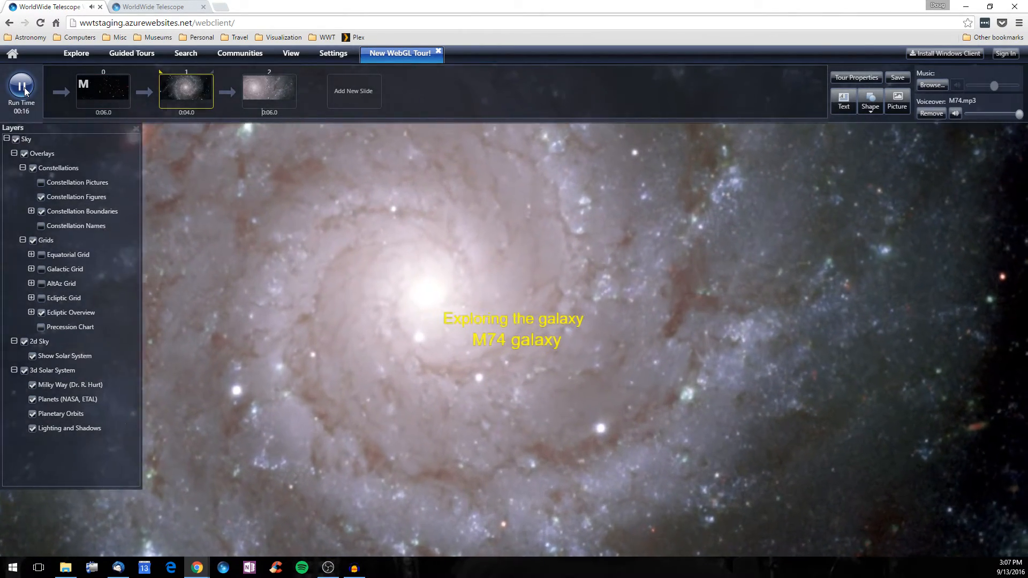
pyautogui.click(23, 89)
# - Cut the Exploring the galaxy text from the first slide and paste it onto the third slide
pyautogui.click(82, 85)
pyautogui.click(529, 324)
pyautogui.rightClick(529, 324)
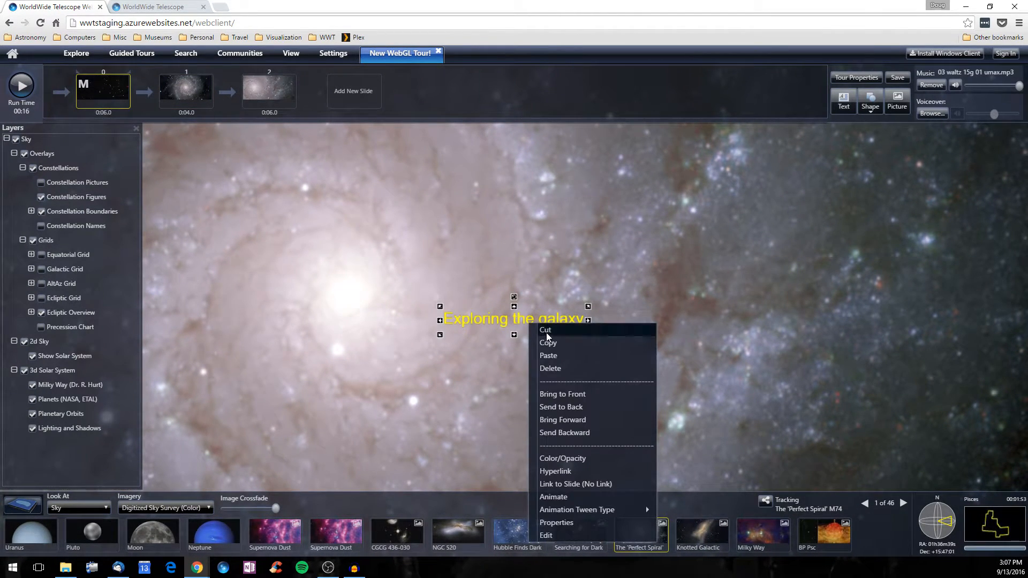
pyautogui.click(546, 330)
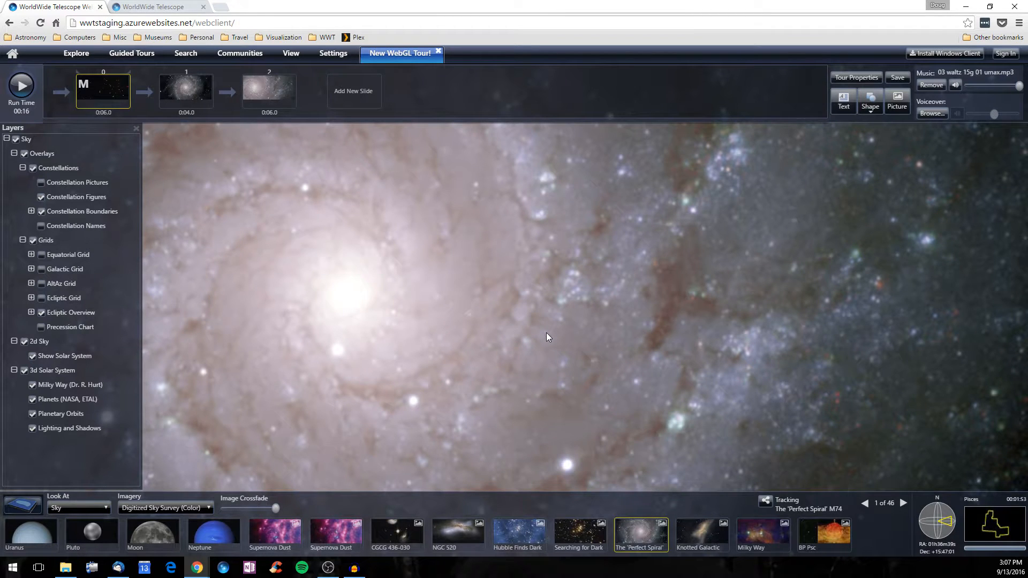
pyautogui.click(273, 88)
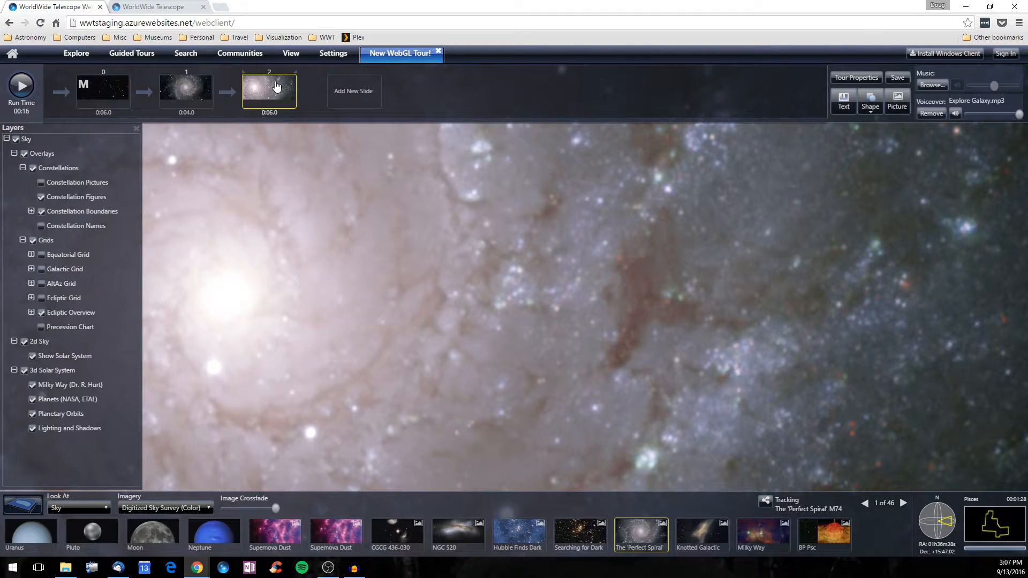
pyautogui.rightClick(520, 313)
pyautogui.click(531, 318)
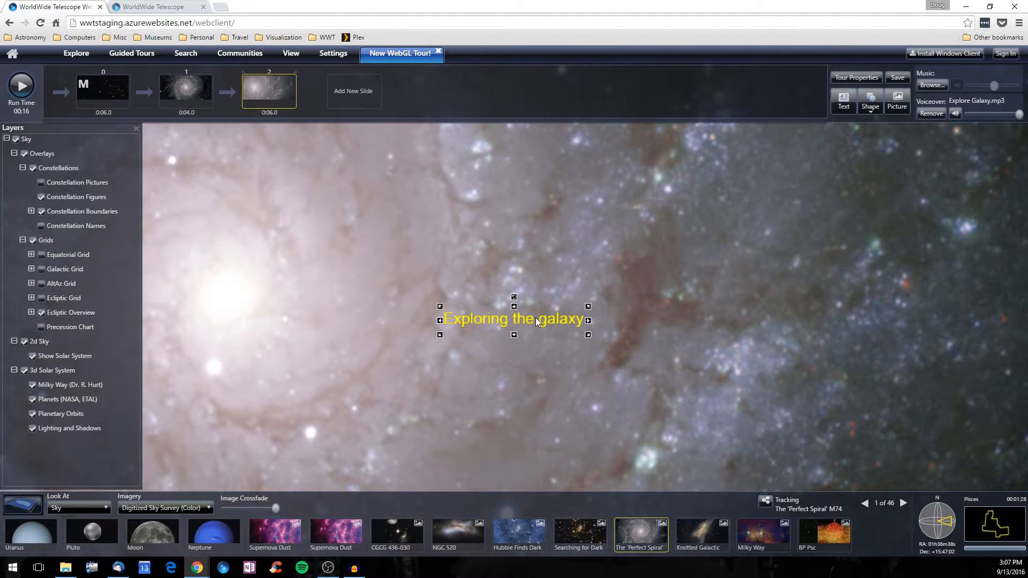
# - Play the tour to check it, and save it as a .wtt file
pyautogui.click(22, 87)
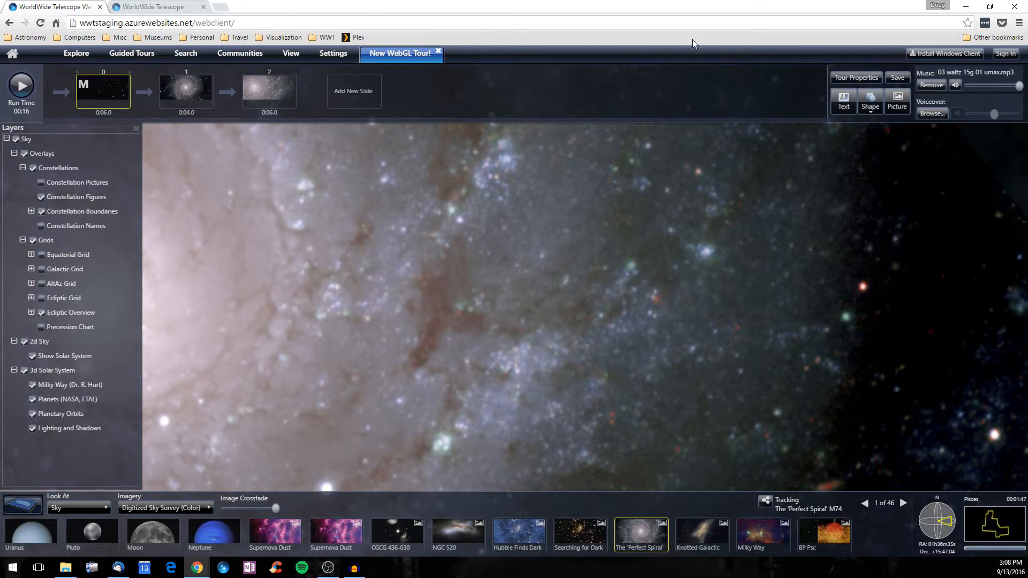
pyautogui.click(897, 78)
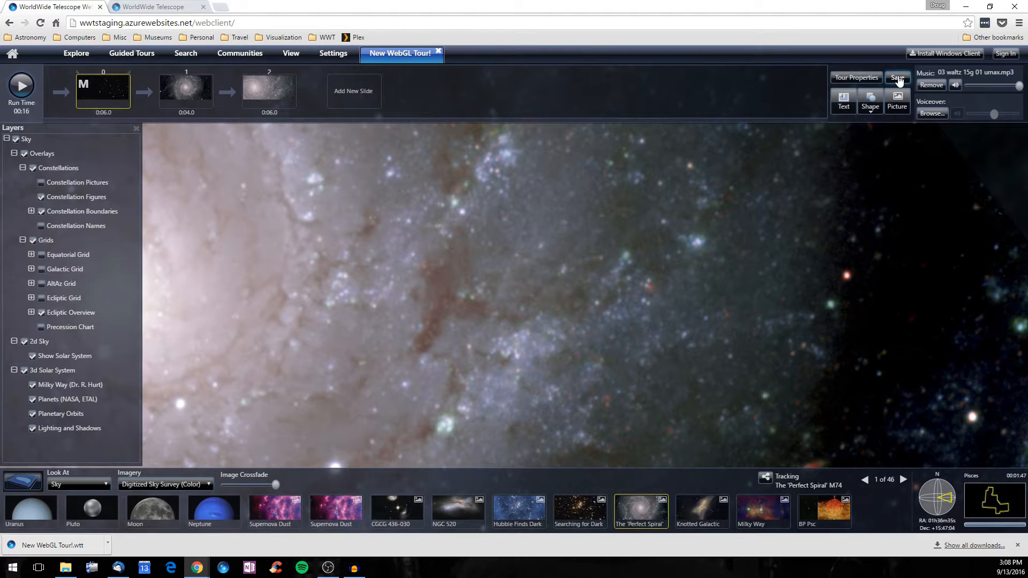
# - Close the browser with the tour and open a new, maximized Google Chrome window
pyautogui.click(1014, 7)
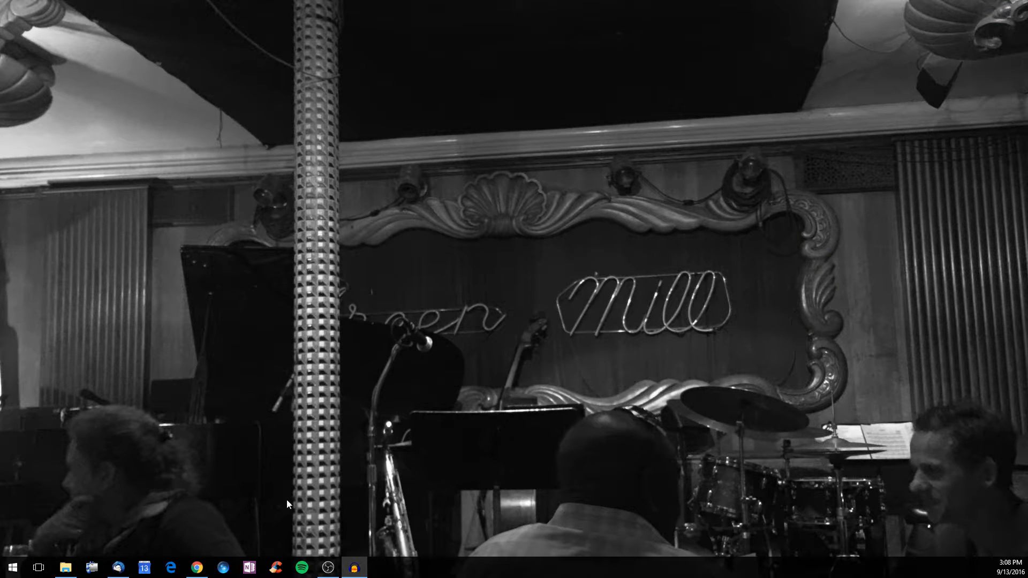
pyautogui.click(197, 569)
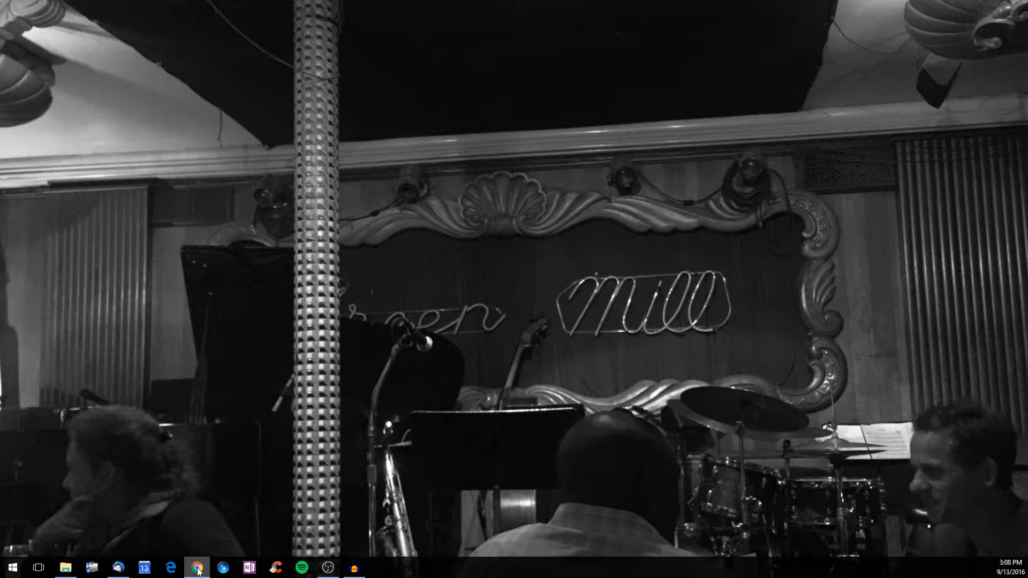
pyautogui.rightClick(198, 571)
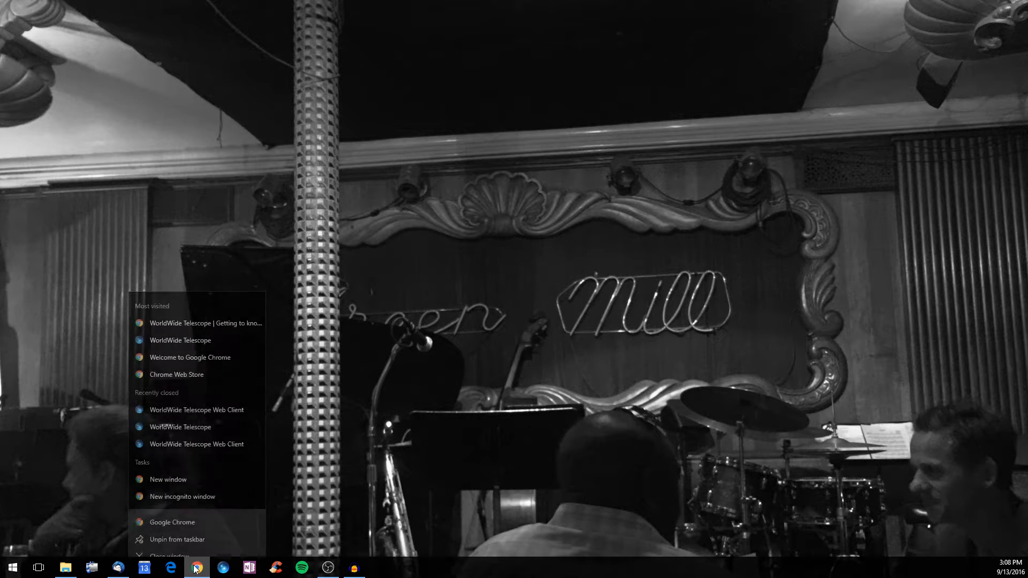
pyautogui.click(168, 514)
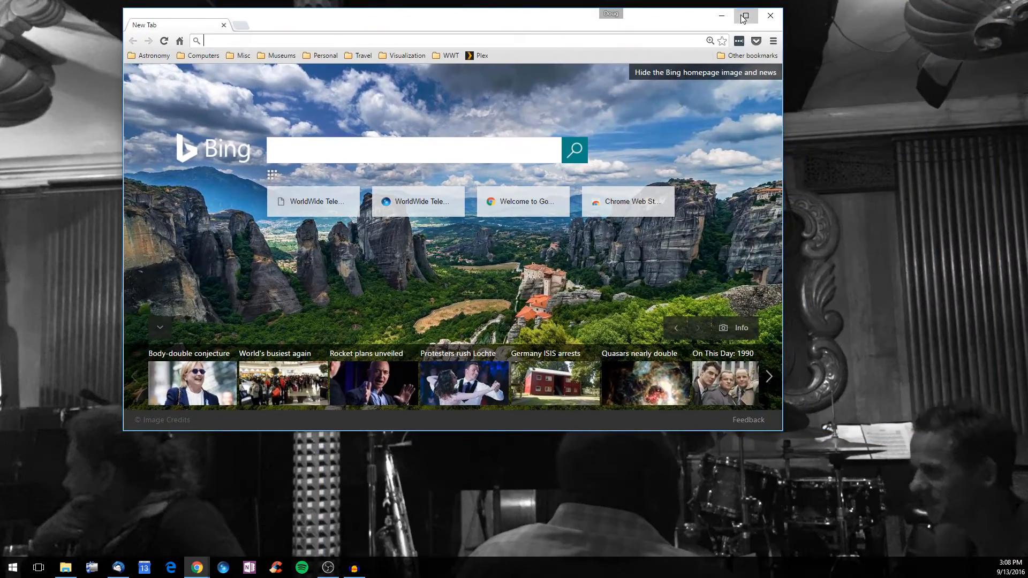
pyautogui.click(745, 17)
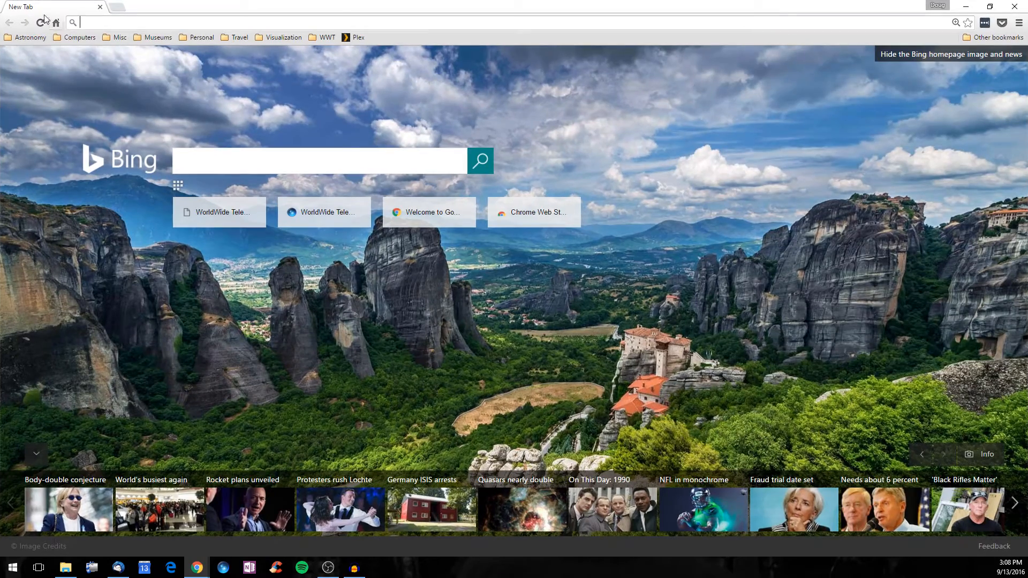
# - Go to worldwidetelescope.org and launch the WorldWide Telescope web client from there
pyautogui.write('worldwidetelescope.org')
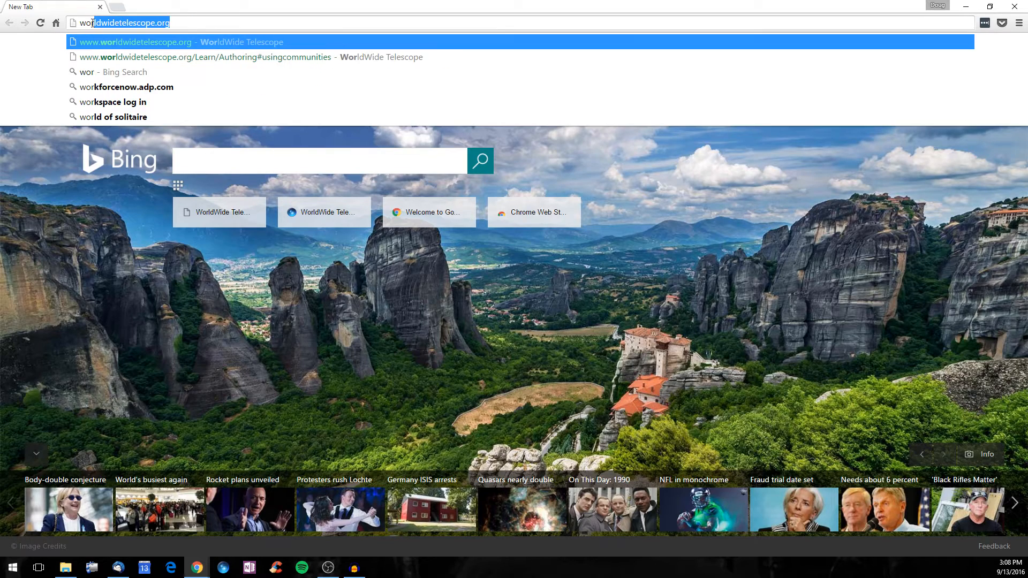
pyautogui.press('Return')
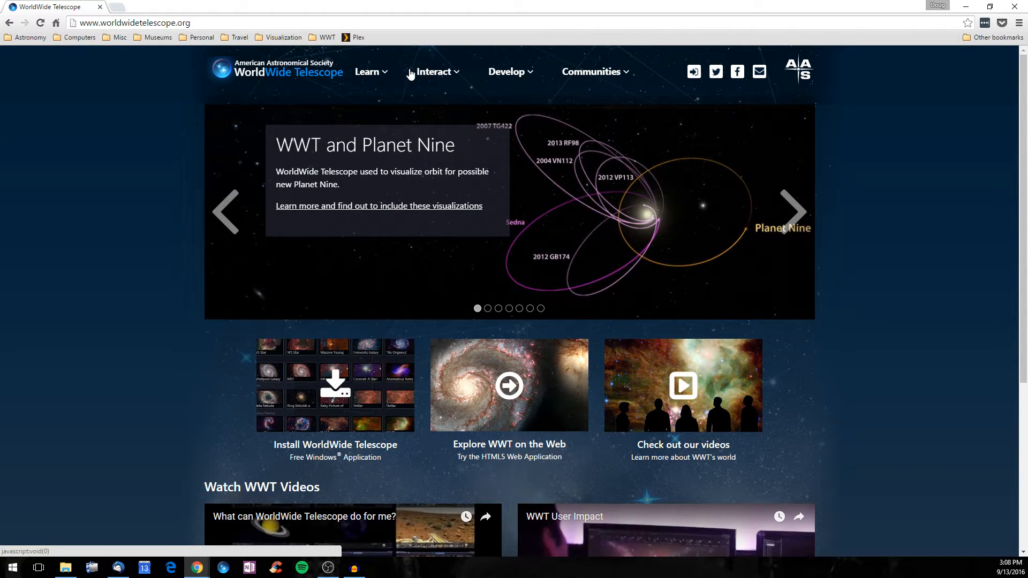
pyautogui.click(426, 78)
pyautogui.click(433, 95)
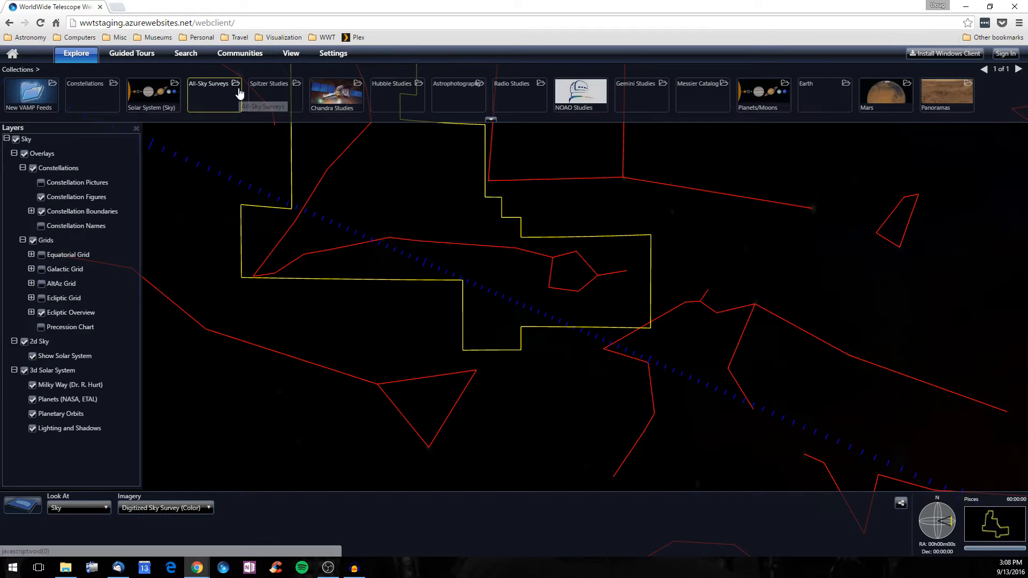
# - Try to open the saved tour file New WebGL Tour!.wtt from the local Downloads folder
pyautogui.click(83, 62)
pyautogui.moveTo(80, 75)
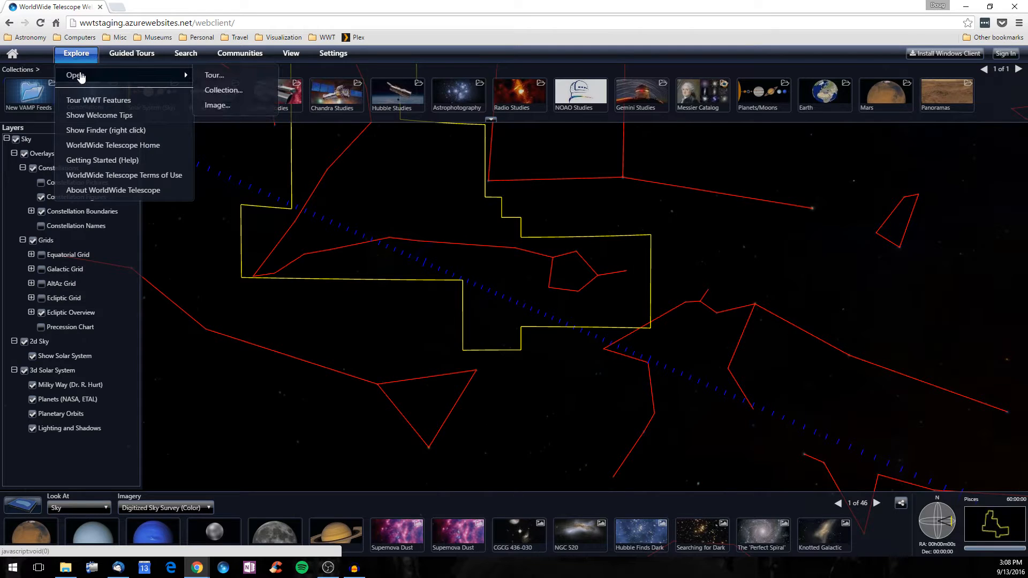
pyautogui.click(222, 79)
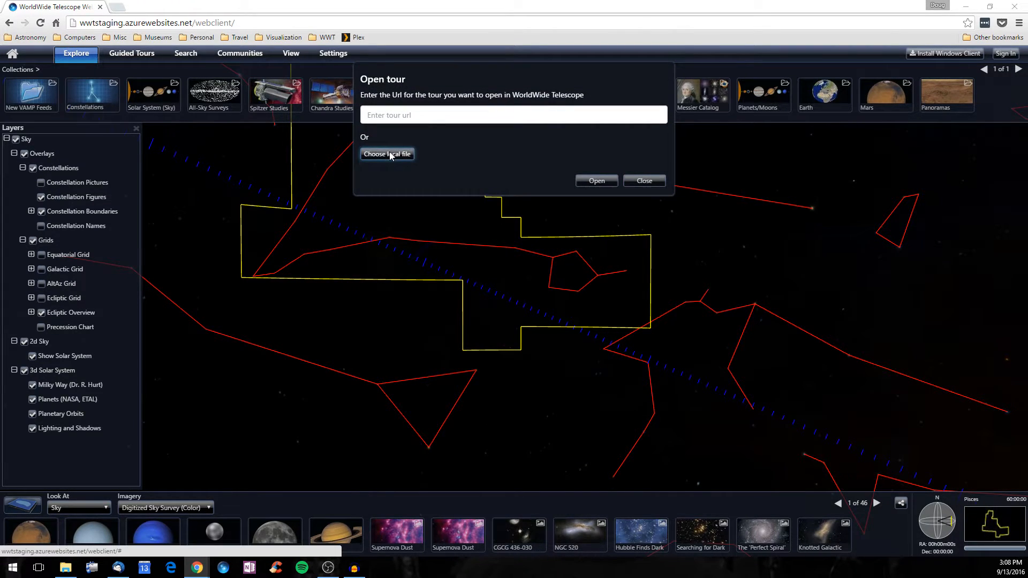
pyautogui.click(388, 154)
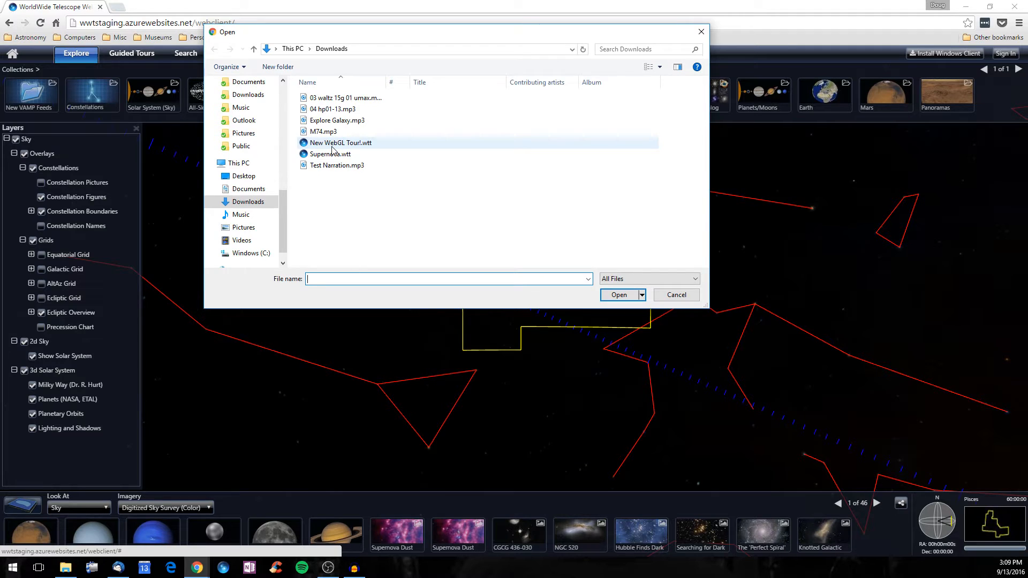
pyautogui.click(333, 144)
pyautogui.click(604, 294)
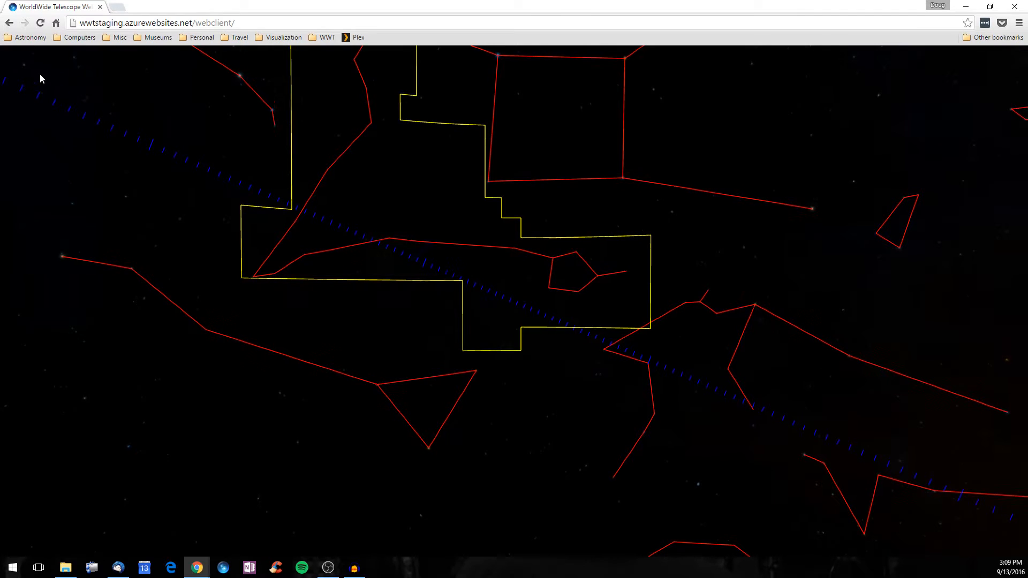
# - Try again to load New WebGL Tour!.wtt from Downloads as a local tour file, confirming the Open tour dialog
pyautogui.moveTo(39, 73)
pyautogui.click(342, 57)
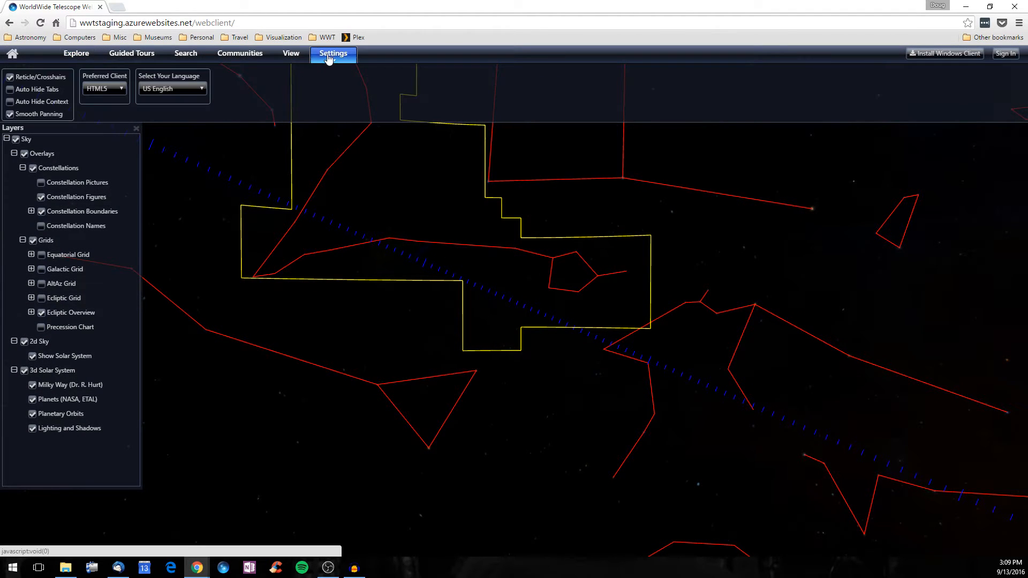
pyautogui.click(84, 63)
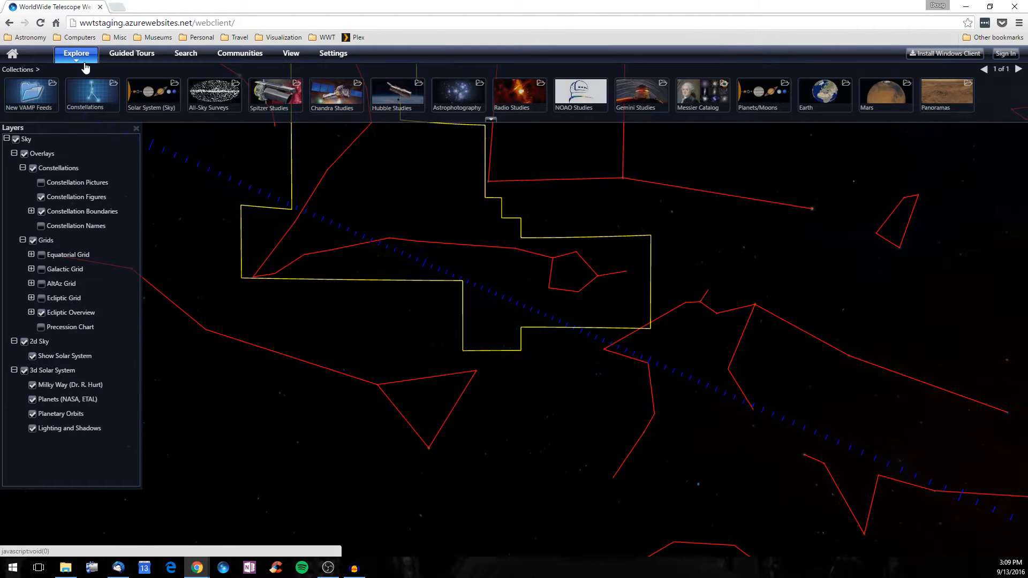
pyautogui.click(83, 63)
pyautogui.moveTo(171, 74)
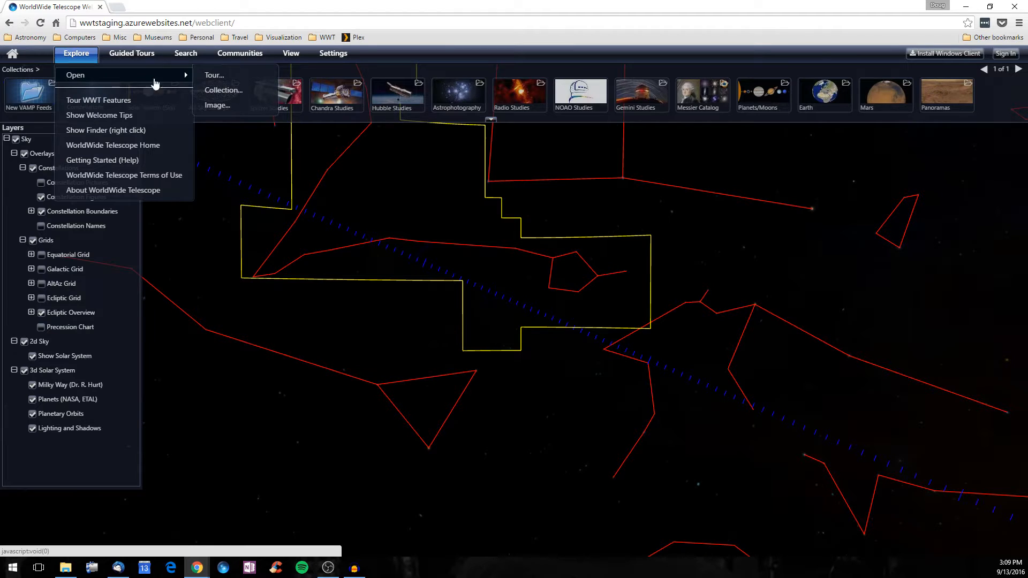
pyautogui.click(221, 80)
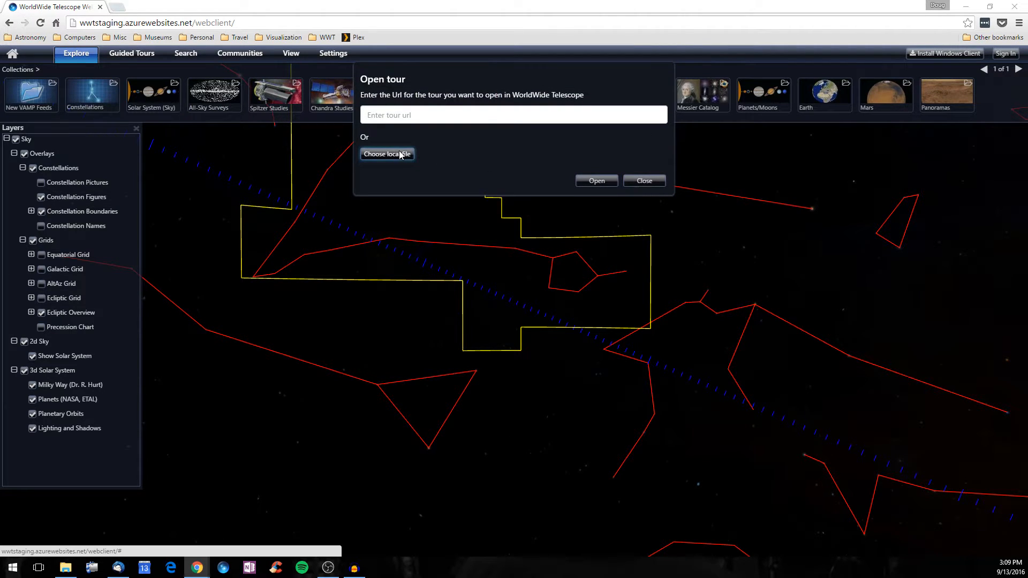
pyautogui.click(399, 155)
pyautogui.click(337, 142)
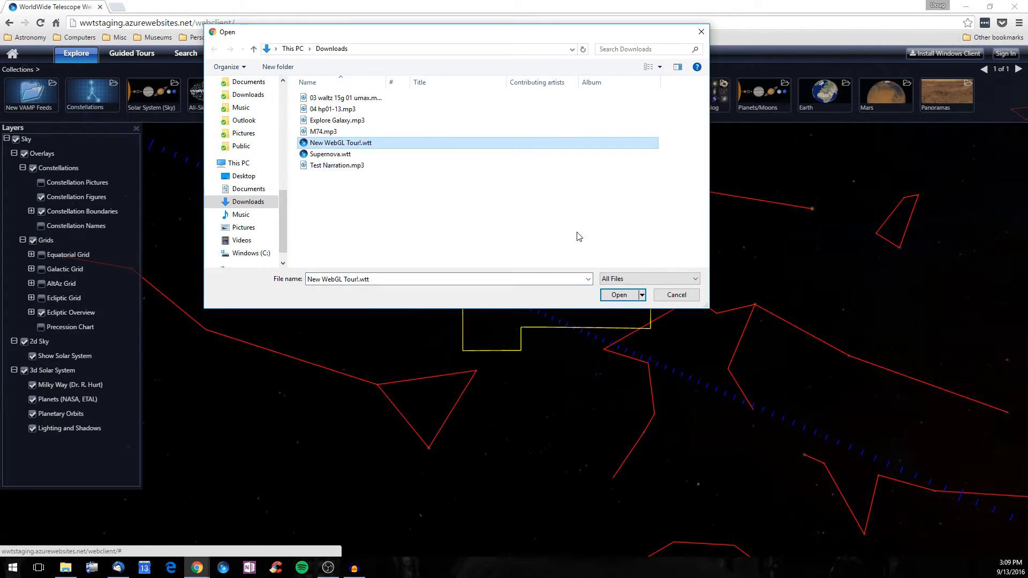
pyautogui.click(624, 298)
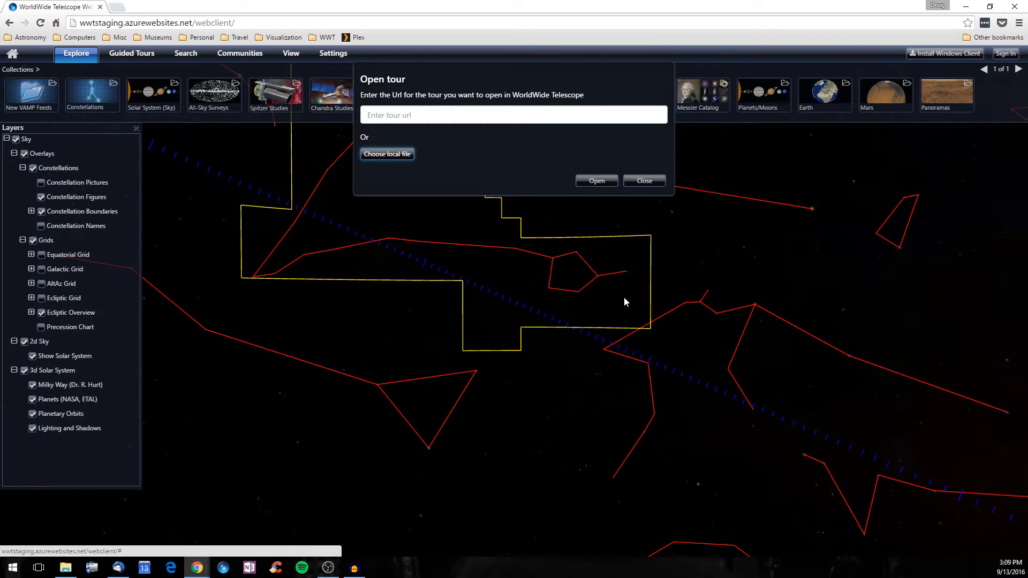
pyautogui.click(604, 180)
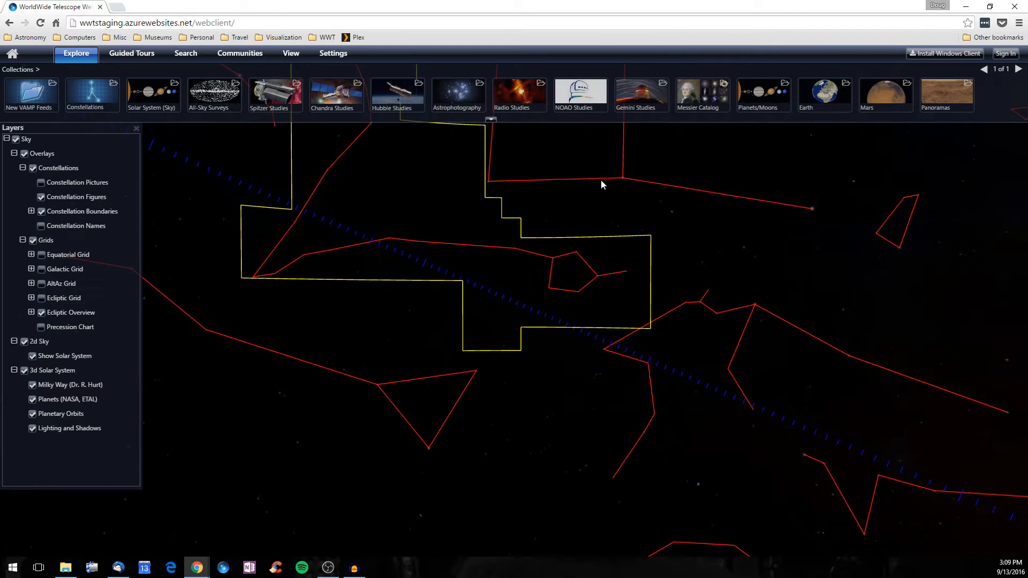
# - Make a third attempt to open the local tour New WebGL Tour!.wtt in Chrome
pyautogui.click(75, 53)
pyautogui.moveTo(89, 85)
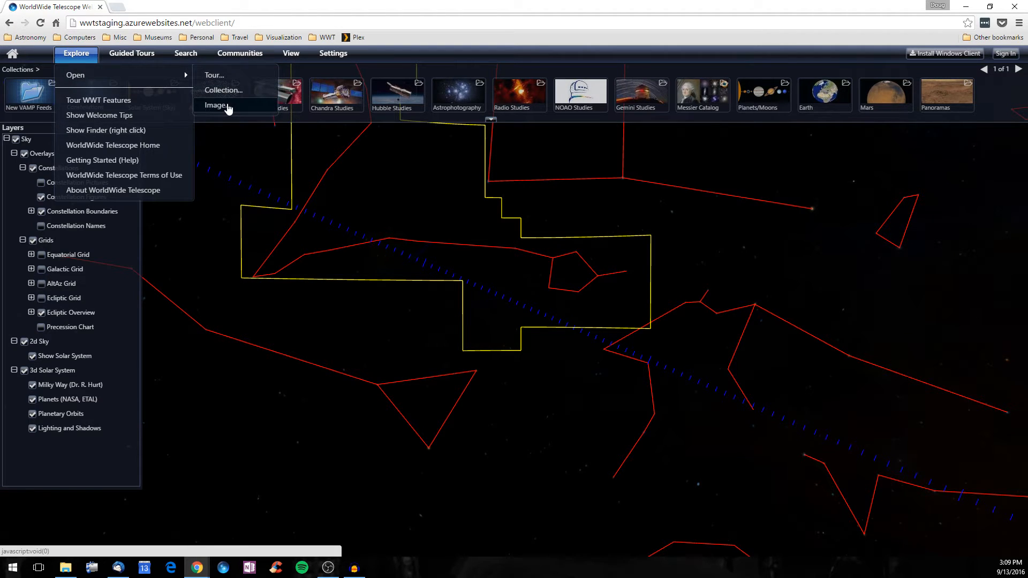
pyautogui.click(230, 75)
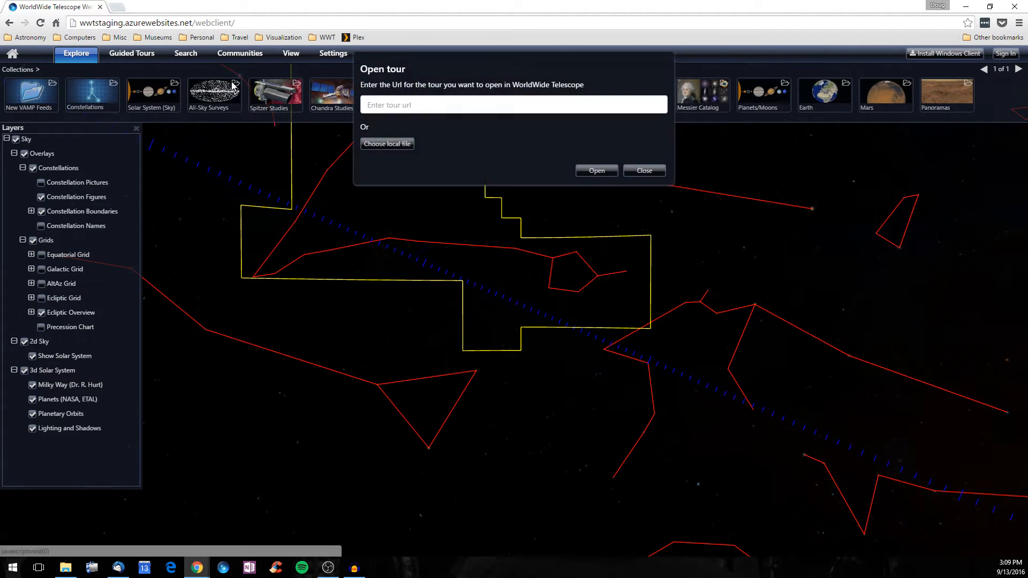
pyautogui.click(389, 154)
pyautogui.click(342, 143)
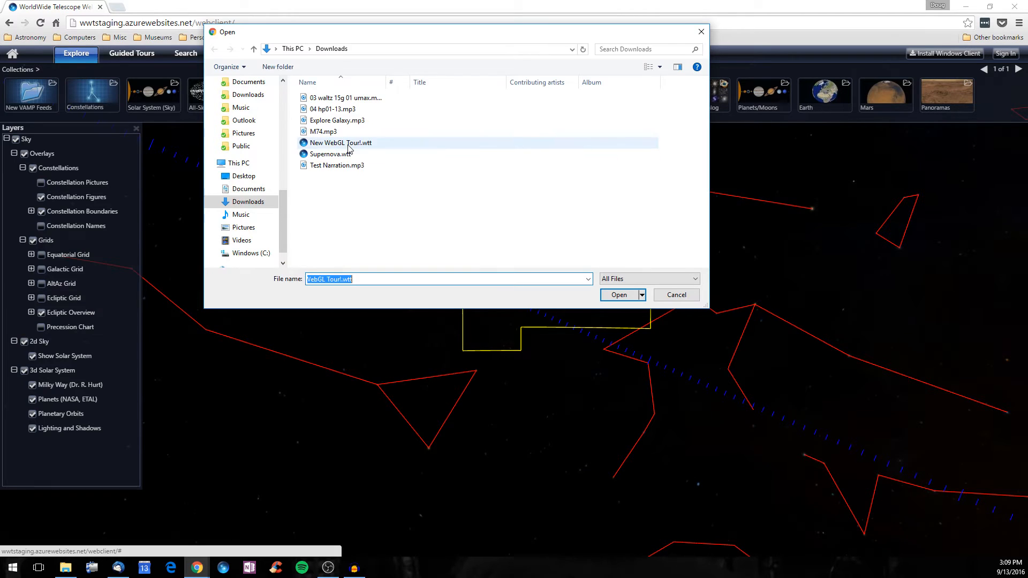
pyautogui.click(620, 294)
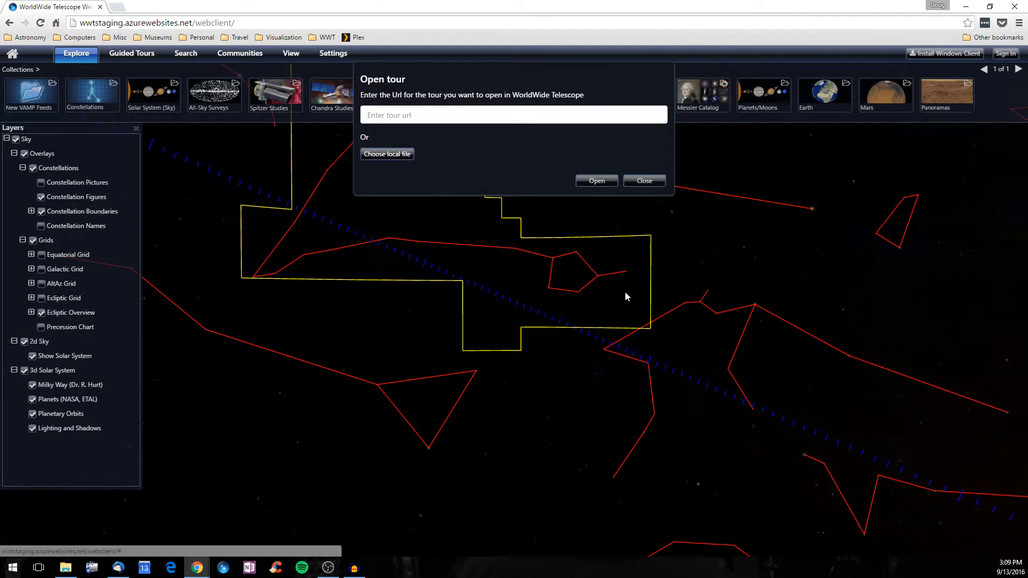
pyautogui.click(600, 183)
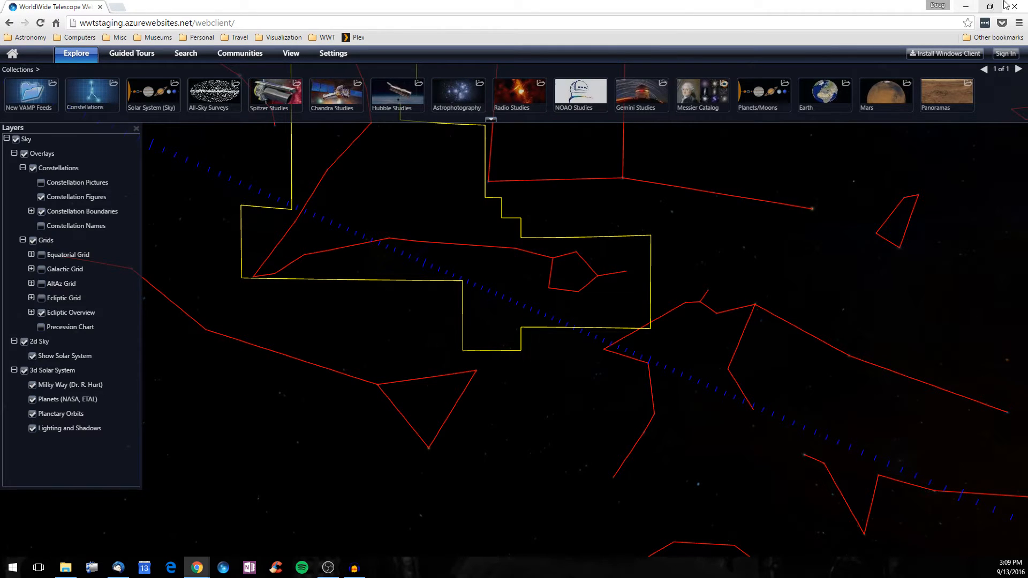
# - Switch from Chrome to the WorldWide Telescope web client in Microsoft Edge and dismiss its welcome dialog permanently
pyautogui.click(1017, 4)
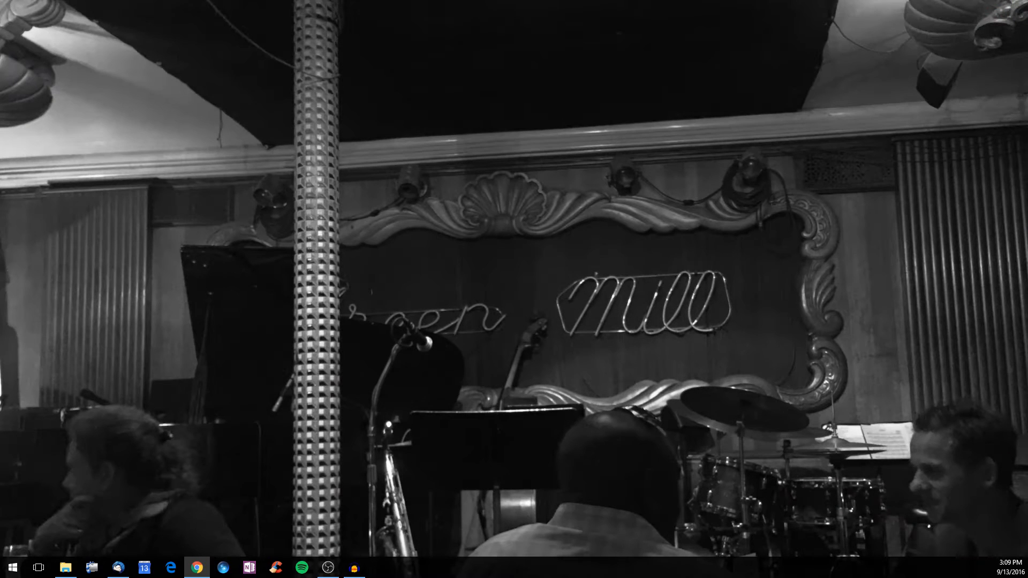
pyautogui.click(171, 568)
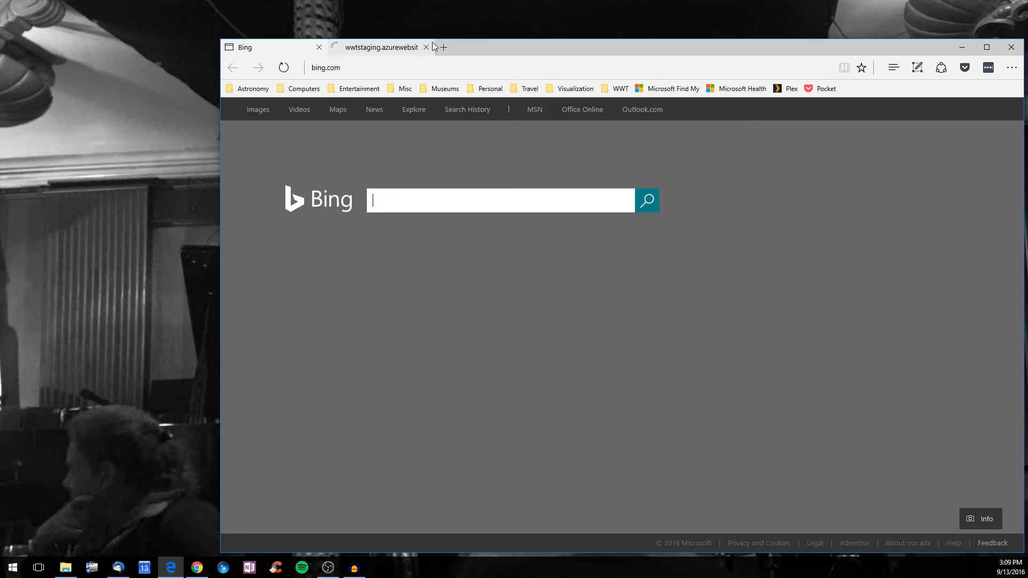
pyautogui.click(430, 46)
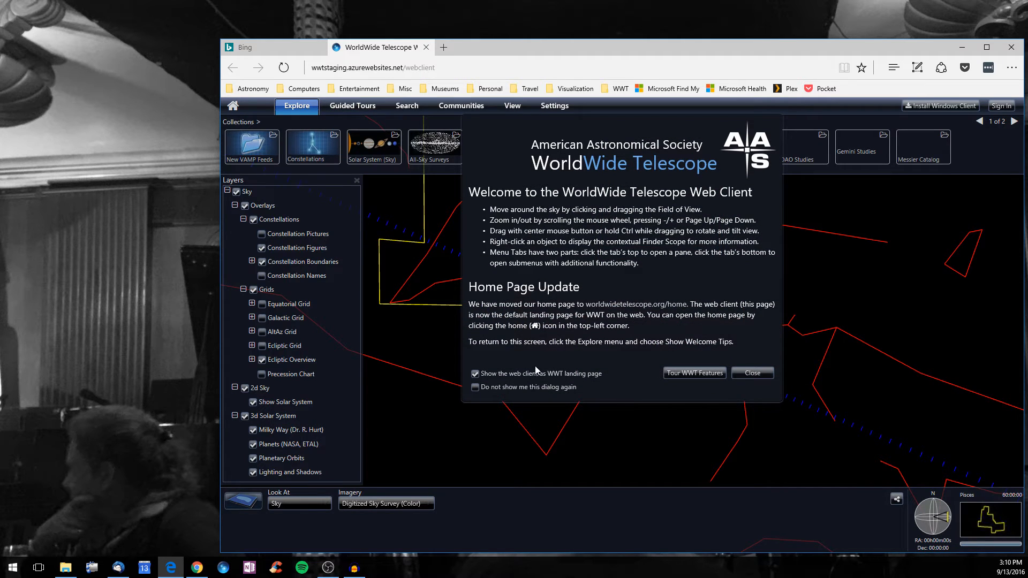
pyautogui.click(476, 386)
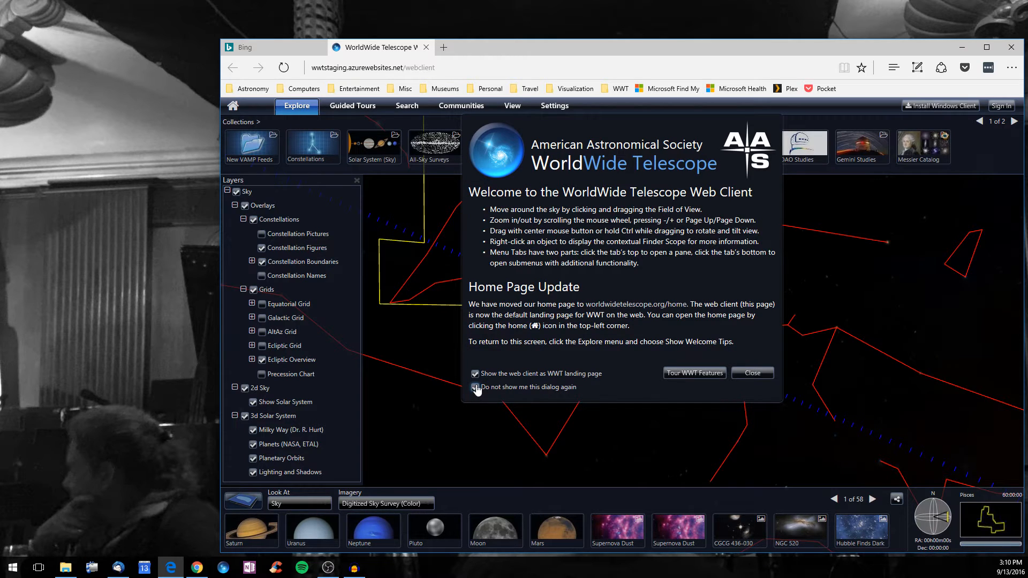
pyautogui.click(752, 373)
# - Try to open the local tour file New WebGL Tour!.wtt from Downloads in the Edge web client
pyautogui.click(300, 117)
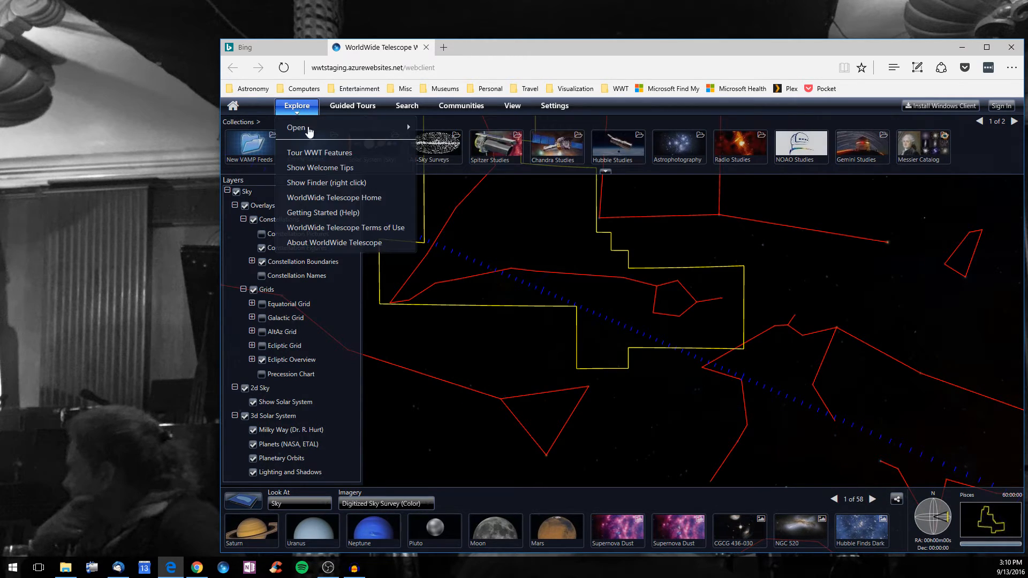
pyautogui.moveTo(348, 128)
pyautogui.click(457, 132)
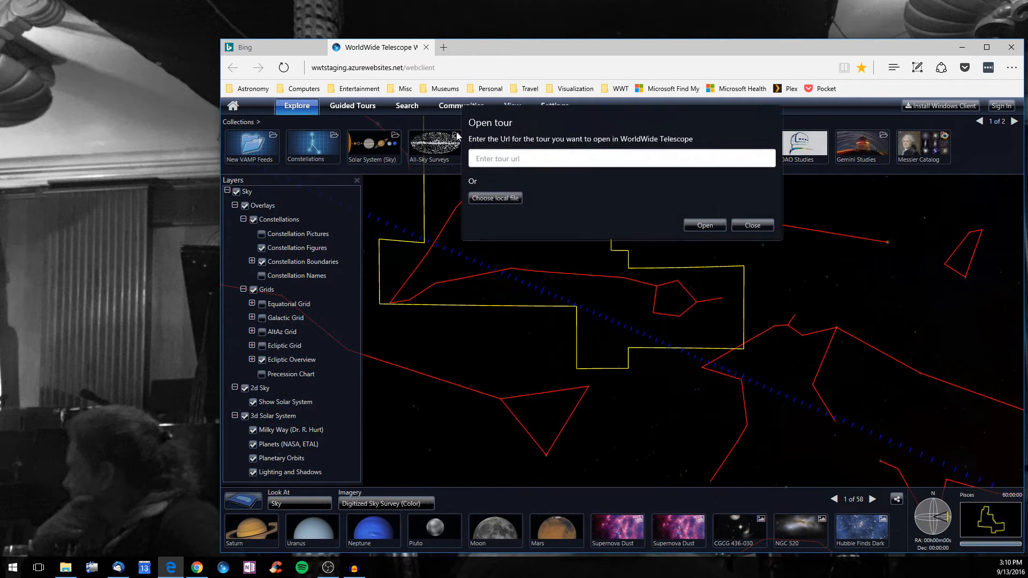
pyautogui.click(490, 208)
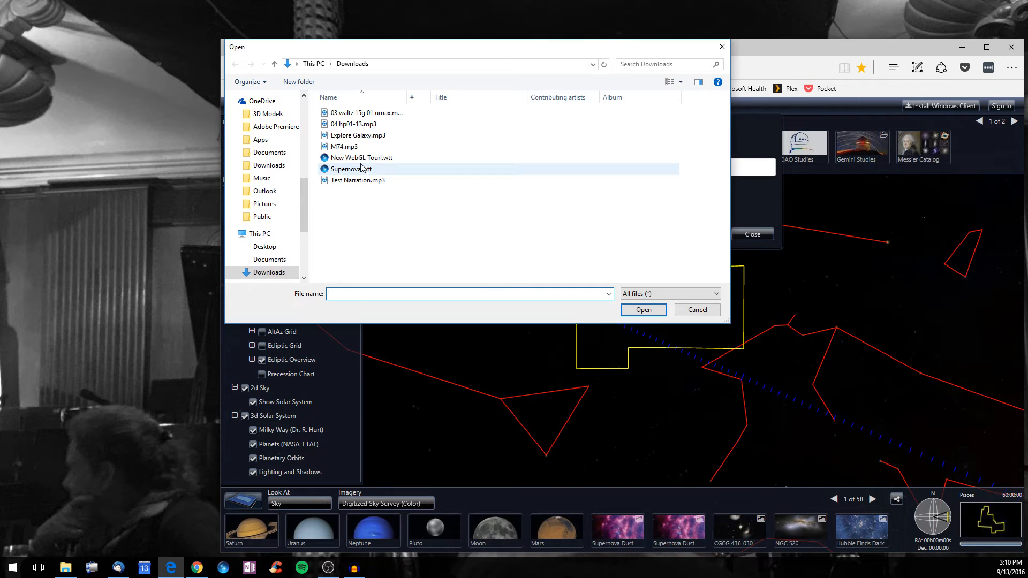
pyautogui.click(358, 158)
pyautogui.click(643, 310)
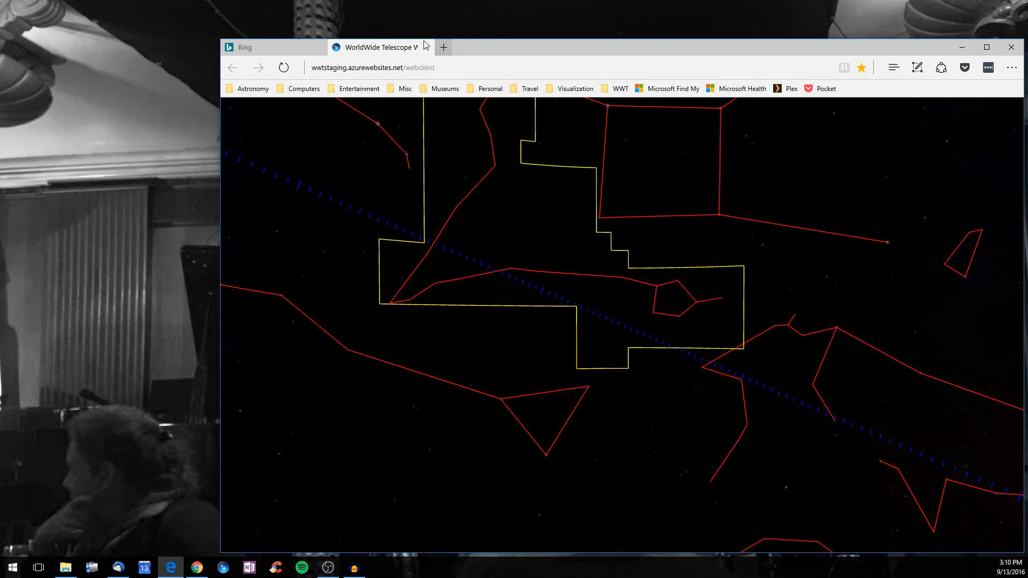
pyautogui.moveTo(298, 43)
pyautogui.click(291, 48)
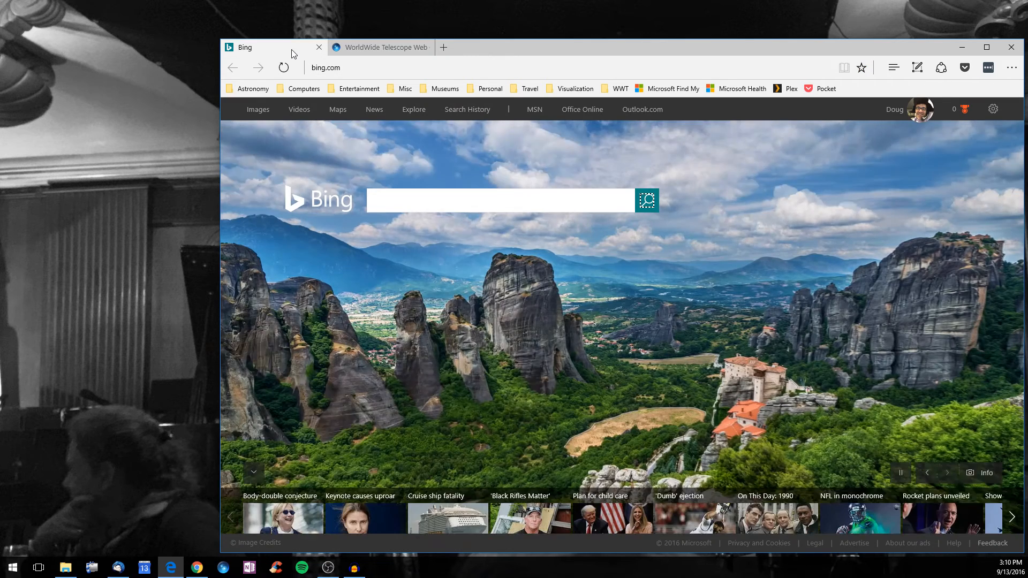
pyautogui.click(342, 50)
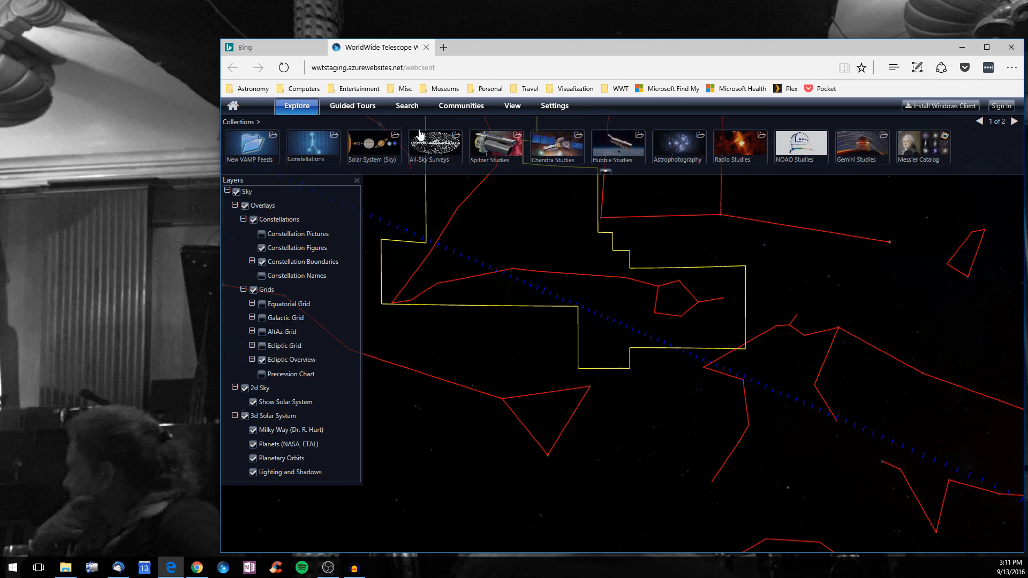
pyautogui.hotkey('alt', 'Tab')
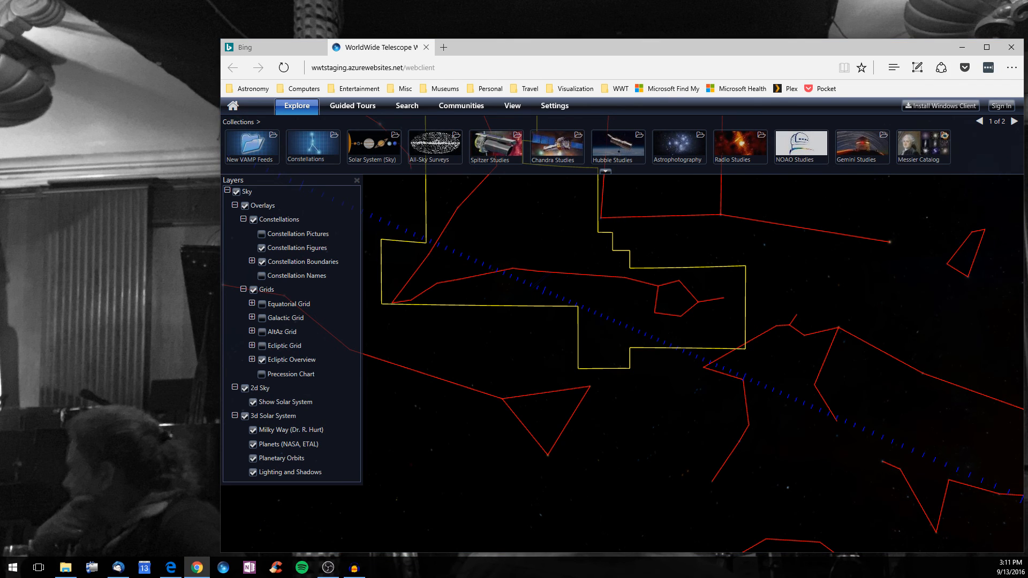